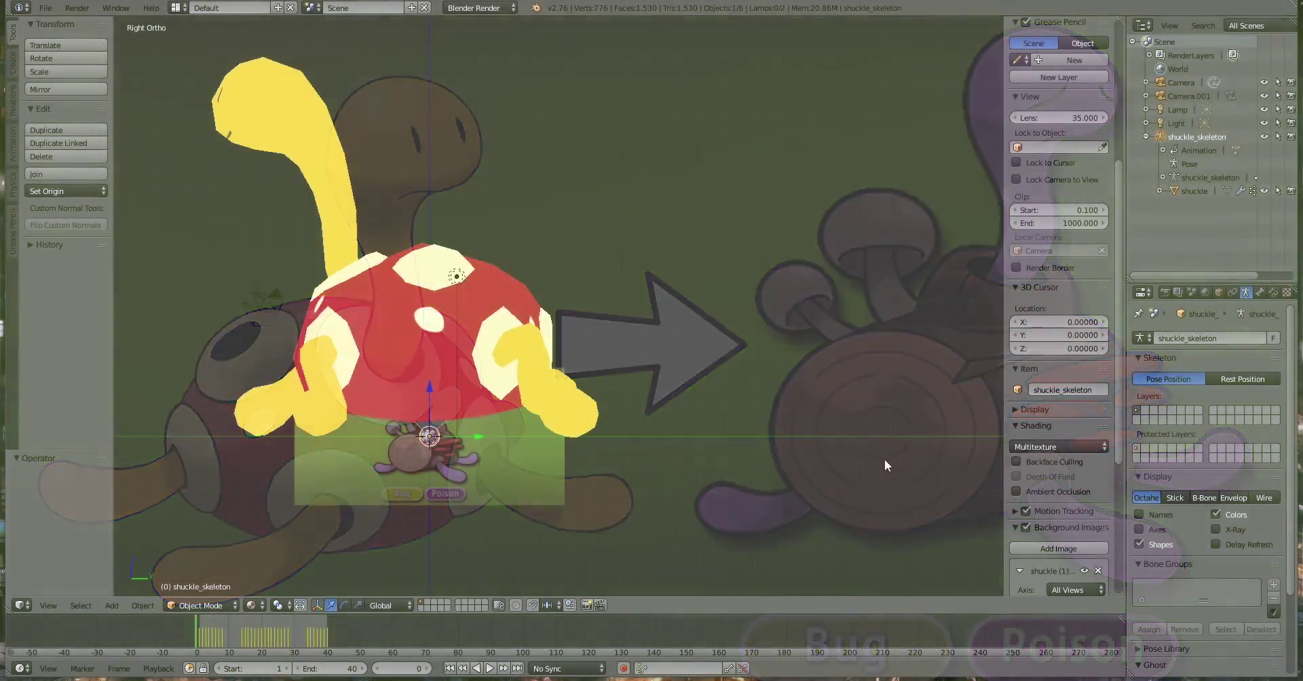
- Scale the background reference image to 30 and offset it to X 11.9, Y 10.0
scroll(1037, 504, "down", 2)
scroll(1035, 503, "down", 4)
scroll(1034, 482, "down", 3)
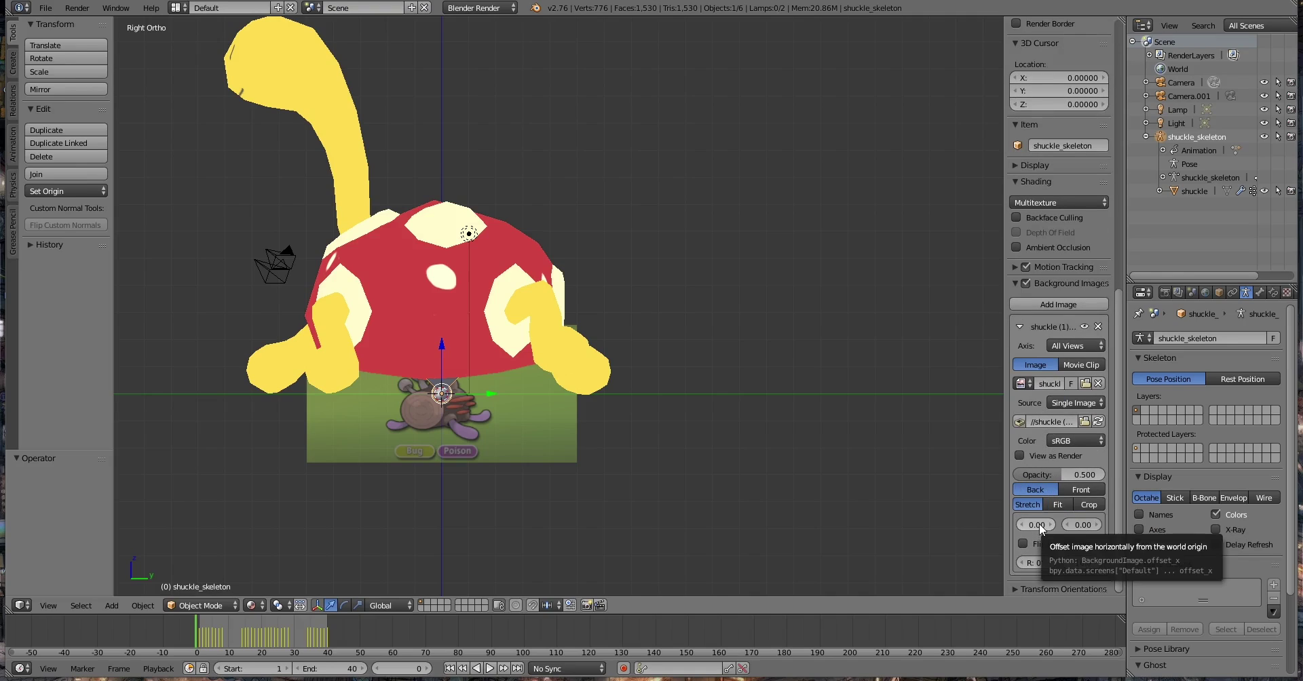
scroll(962, 429, "down", 2)
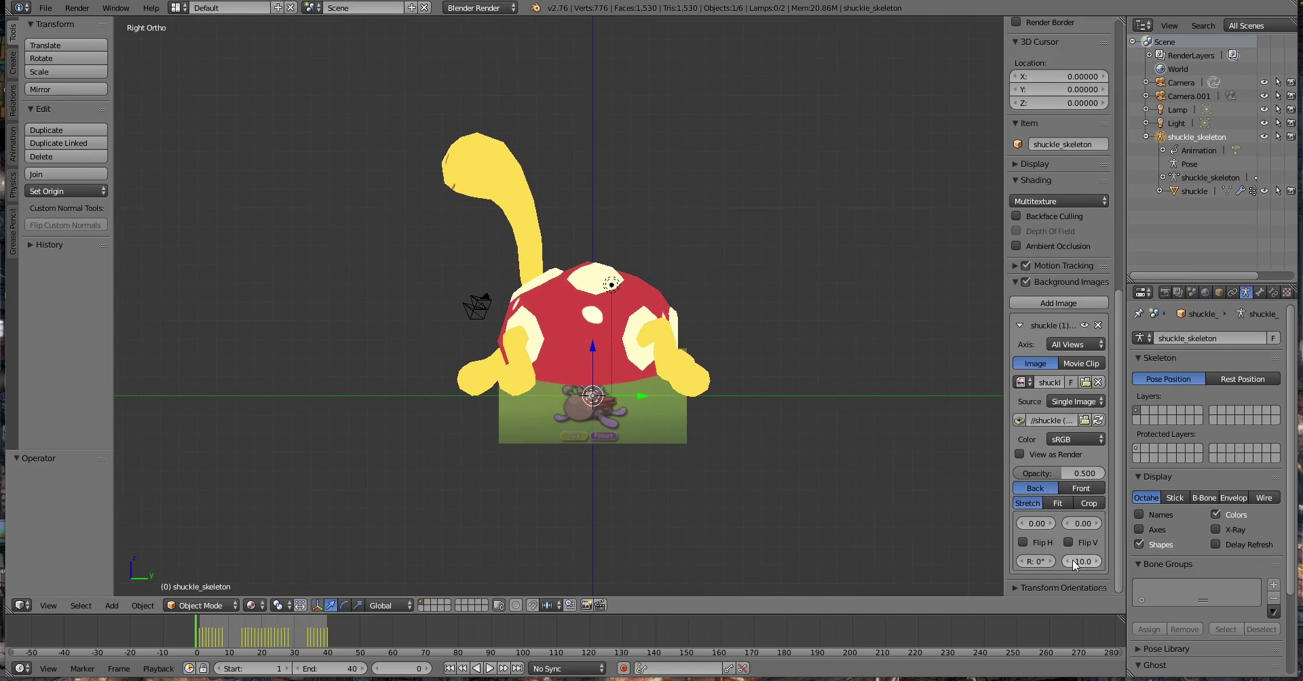
left_click_drag(1083, 562, 1113, 562)
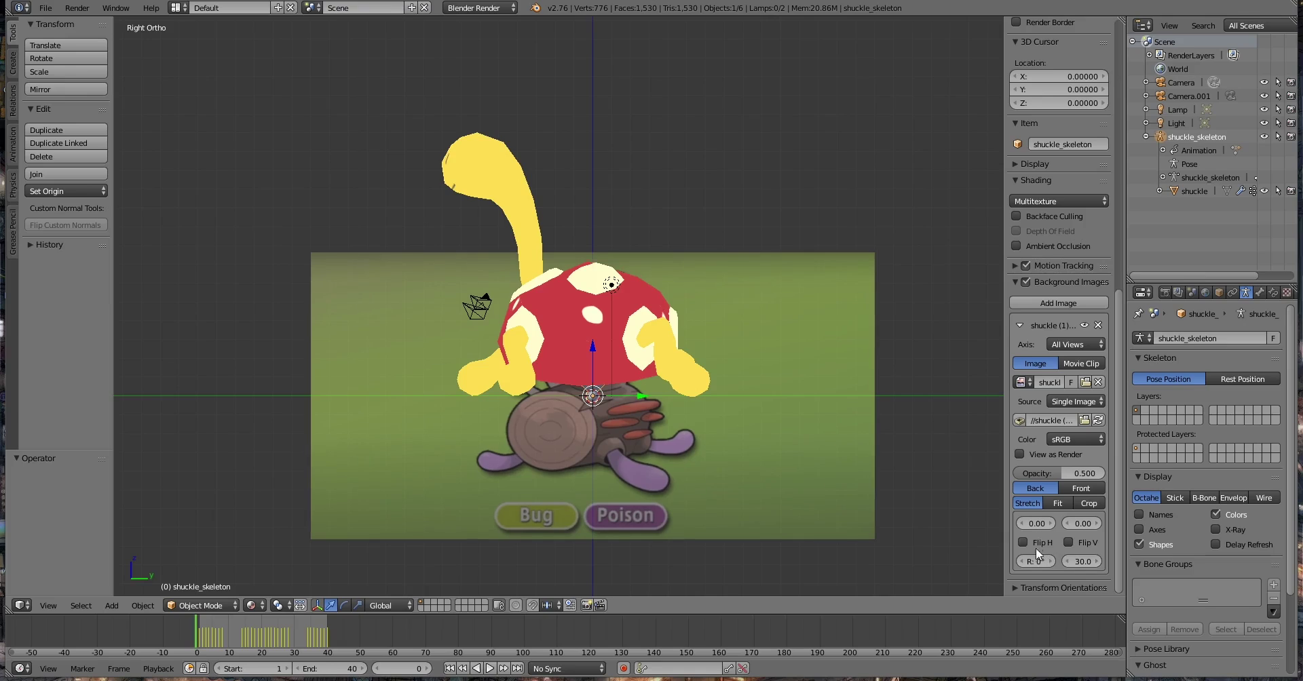
mouse_move(1083, 524)
left_mouse_down()
mouse_move(1110, 523)
mouse_move(1065, 523)
left_mouse_up()
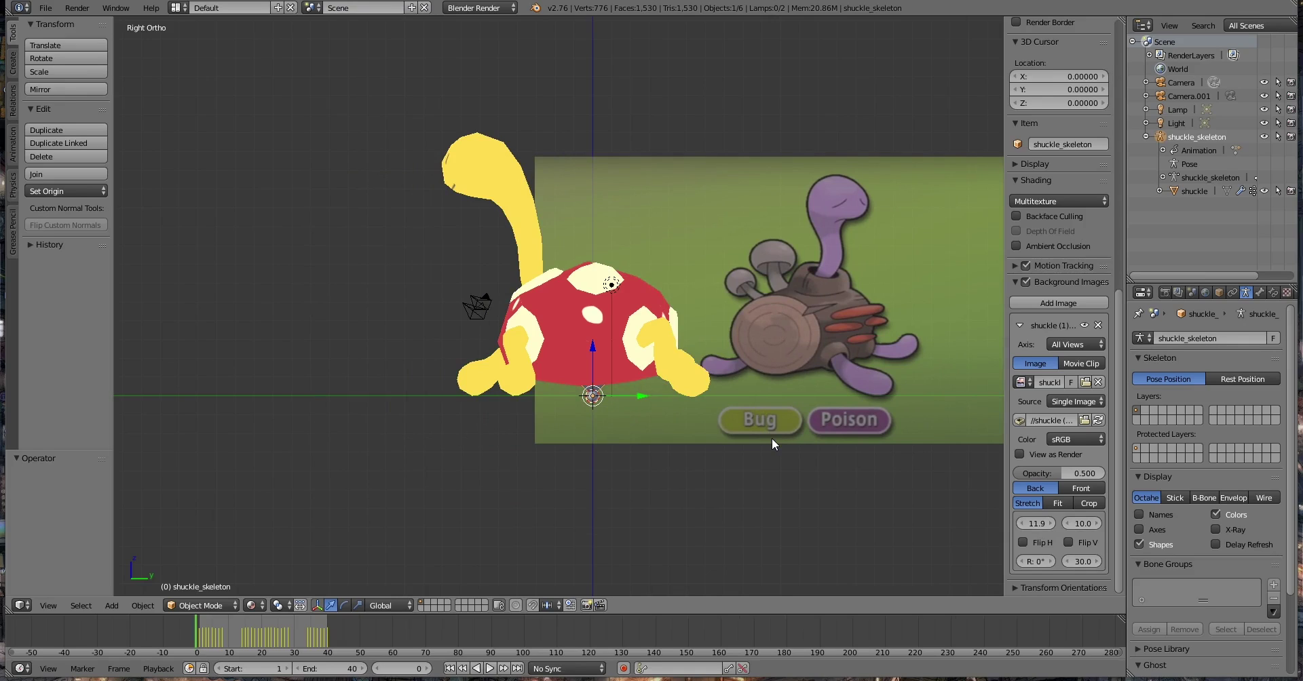
- From Front view, add a cylinder at the 3D cursor beside the shell
key("KP_1")
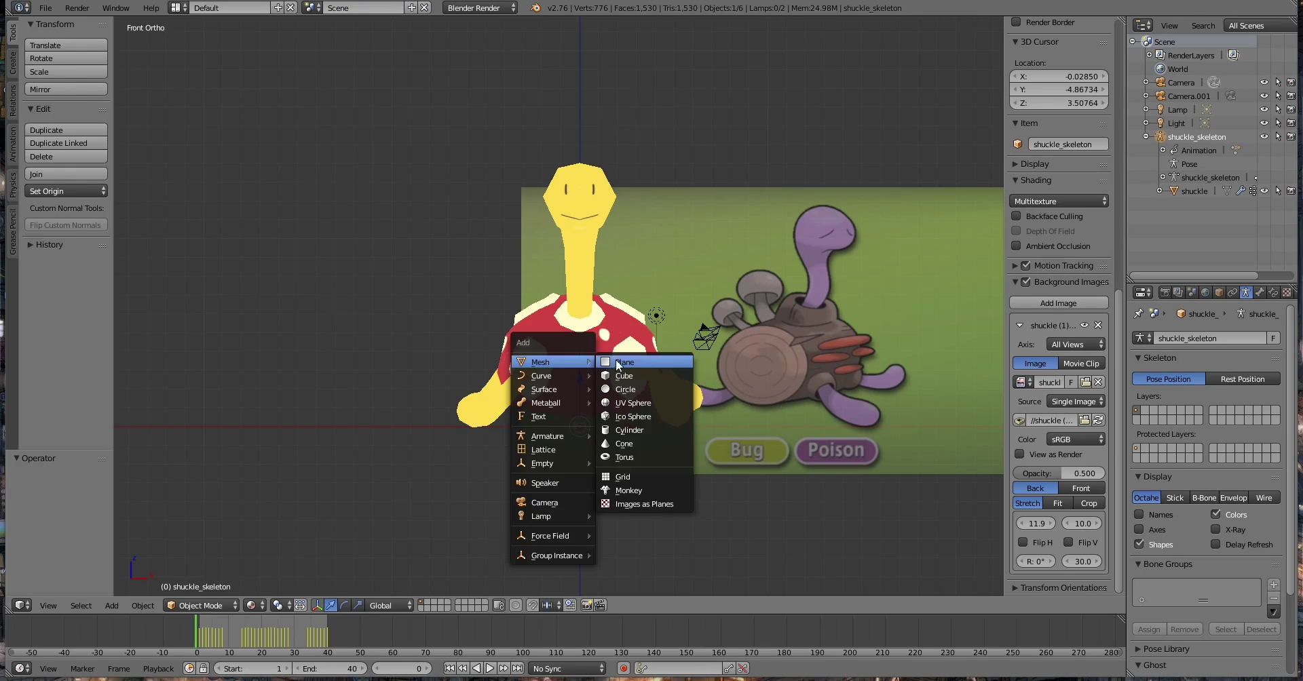
left_click(645, 424)
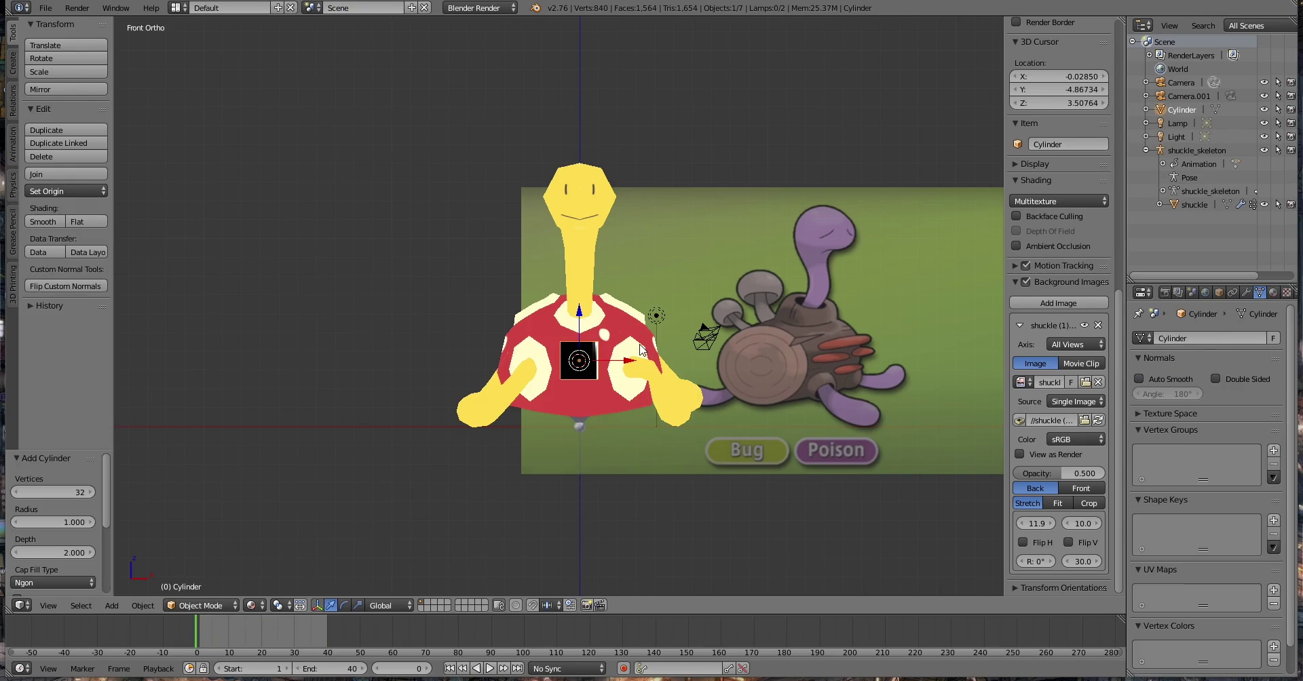
middle_click_drag(643, 429, 752, 369)
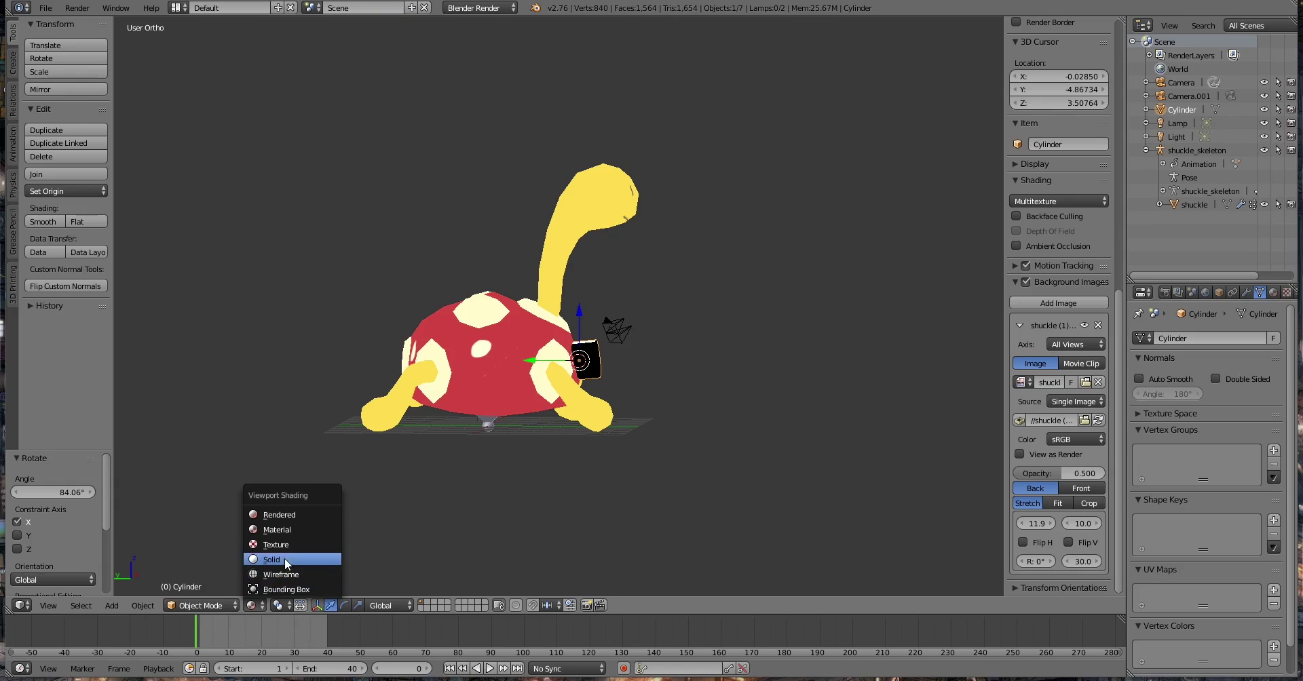
- Show the model in solid shading and frame the cylinder, cancelling a trial Y rotation
left_click(295, 558)
mouse_move(308, 556)
middle_mouse_down()
mouse_move(707, 352)
mouse_move(592, 376)
mouse_move(646, 405)
mouse_move(687, 335)
middle_mouse_up()
scroll(530, 430, "up", 6)
scroll(611, 353, "up", 3)
key("r")
key("y")
key("Escape")
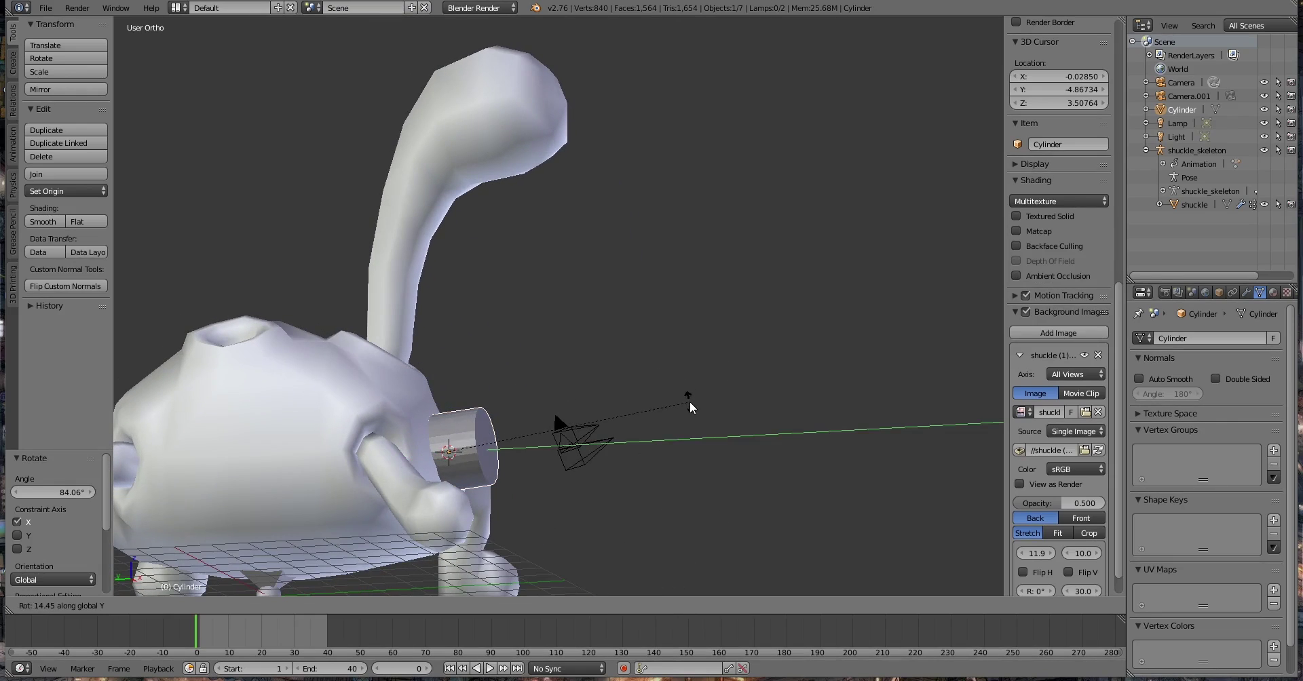
mouse_move(689, 401)
middle_mouse_down()
mouse_move(678, 368)
mouse_move(689, 402)
mouse_move(713, 390)
middle_mouse_up()
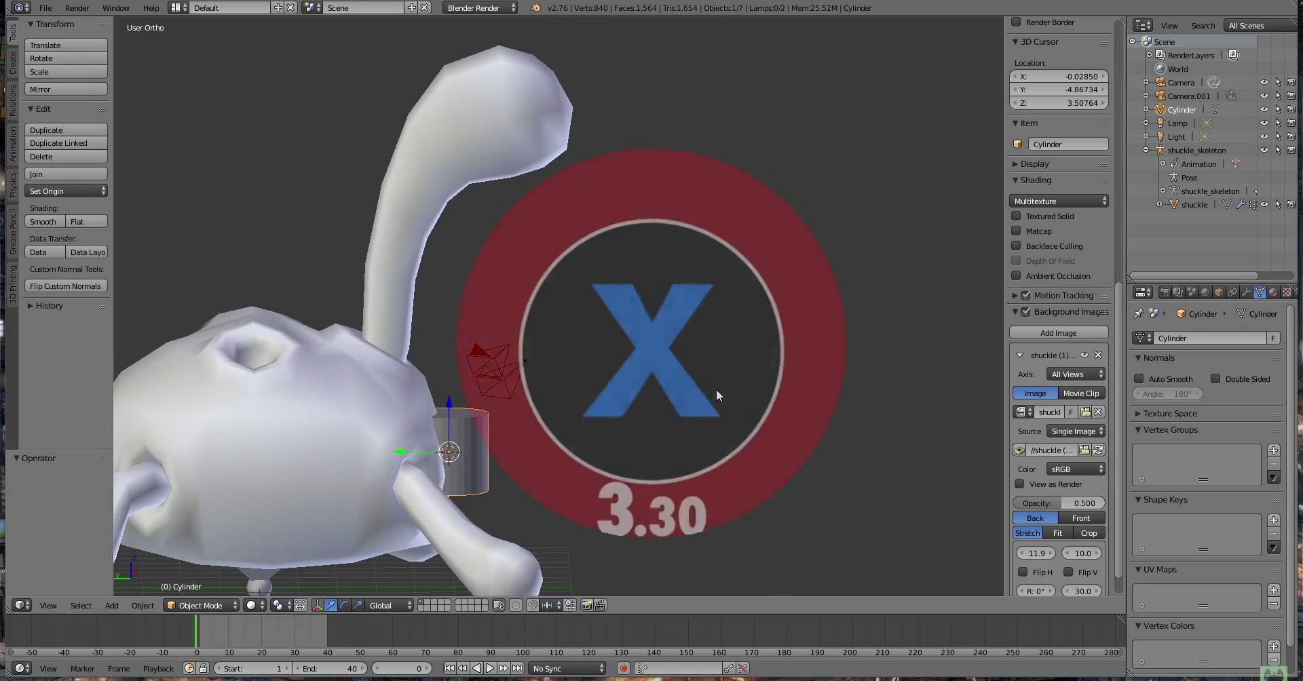
- Hide the tool shelf and begin rotating the cylinder about the Y axis
key("t")
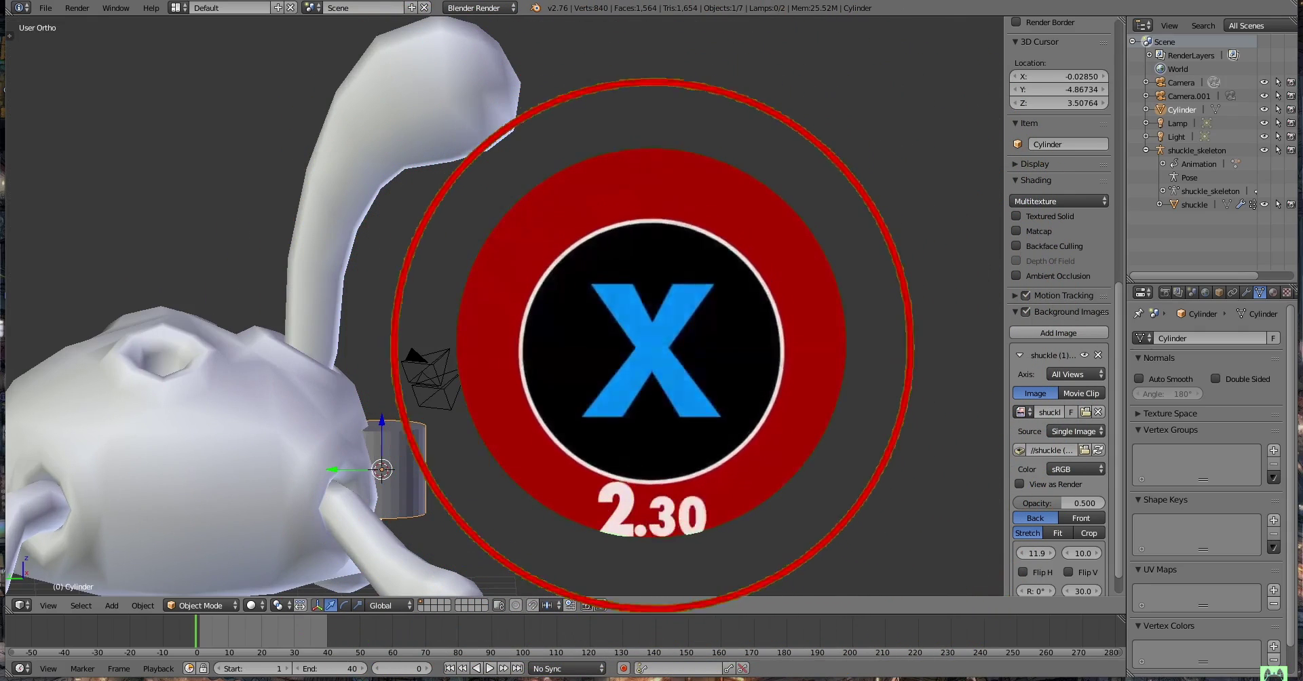
key("t")
key("r")
key("y")
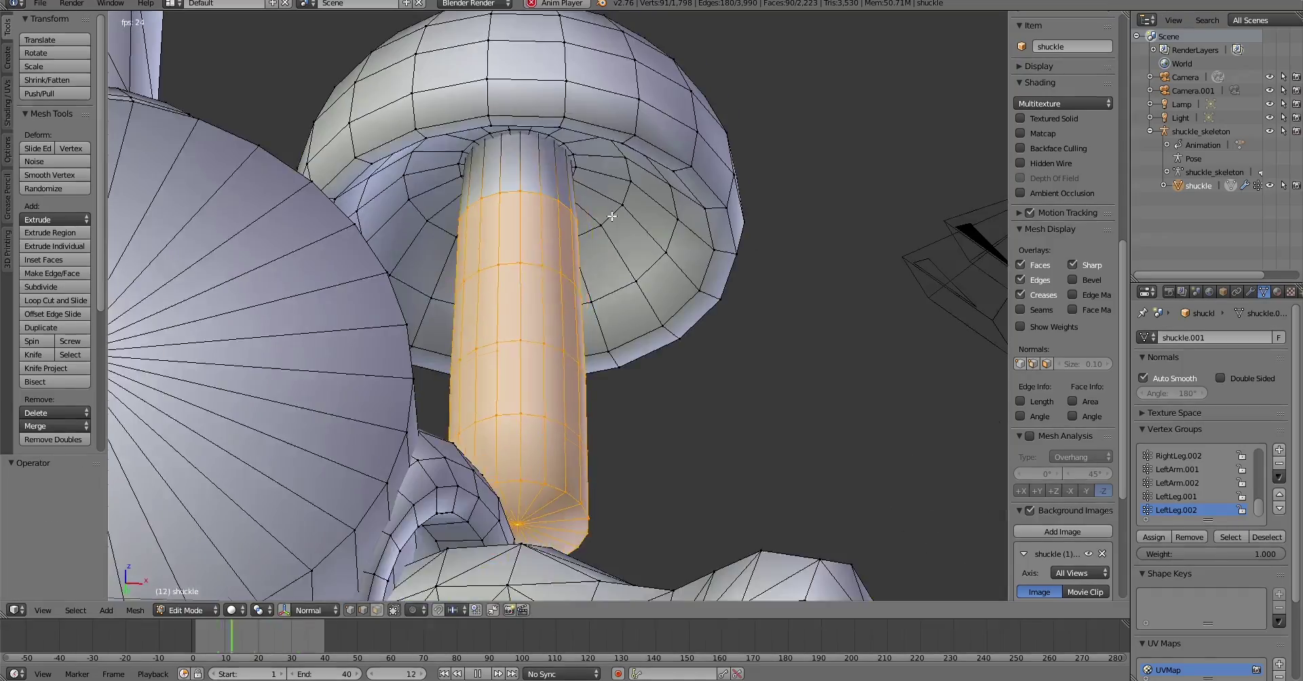
- Edit the creature mesh in front orthographic view, aimed at the small mushroom
left_click(259, 611)
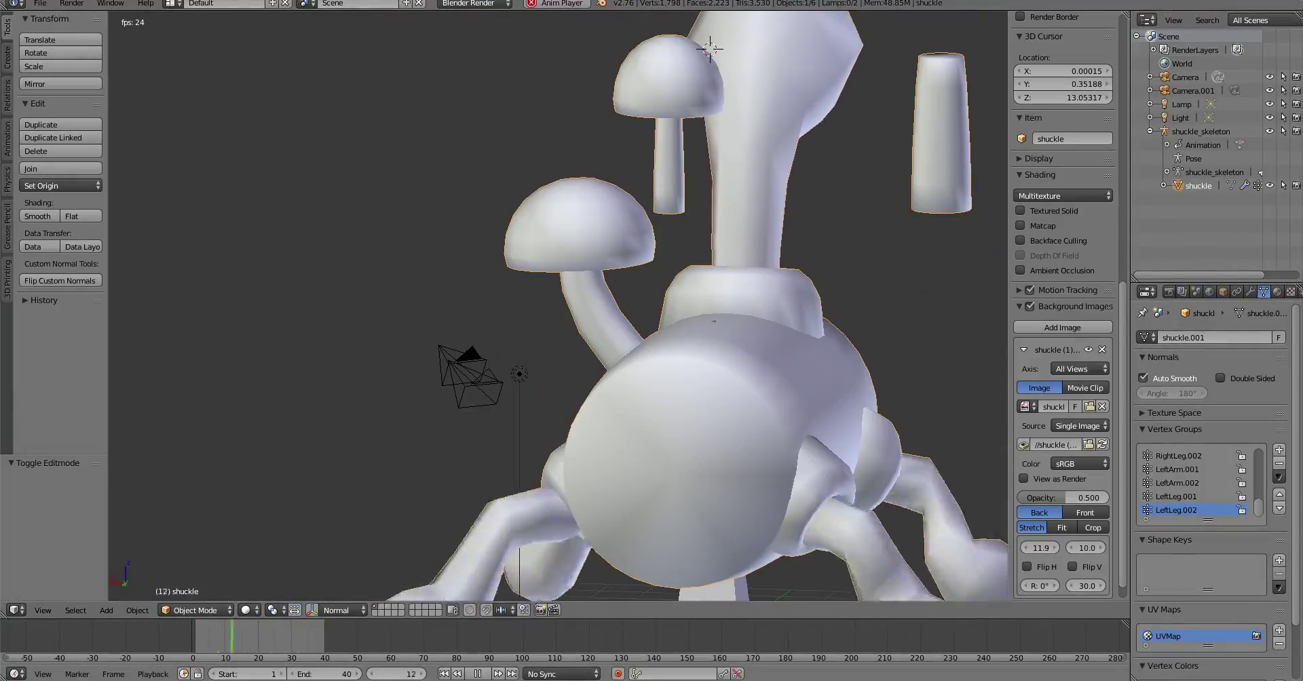
middle_click_drag(845, 250, 731, 132)
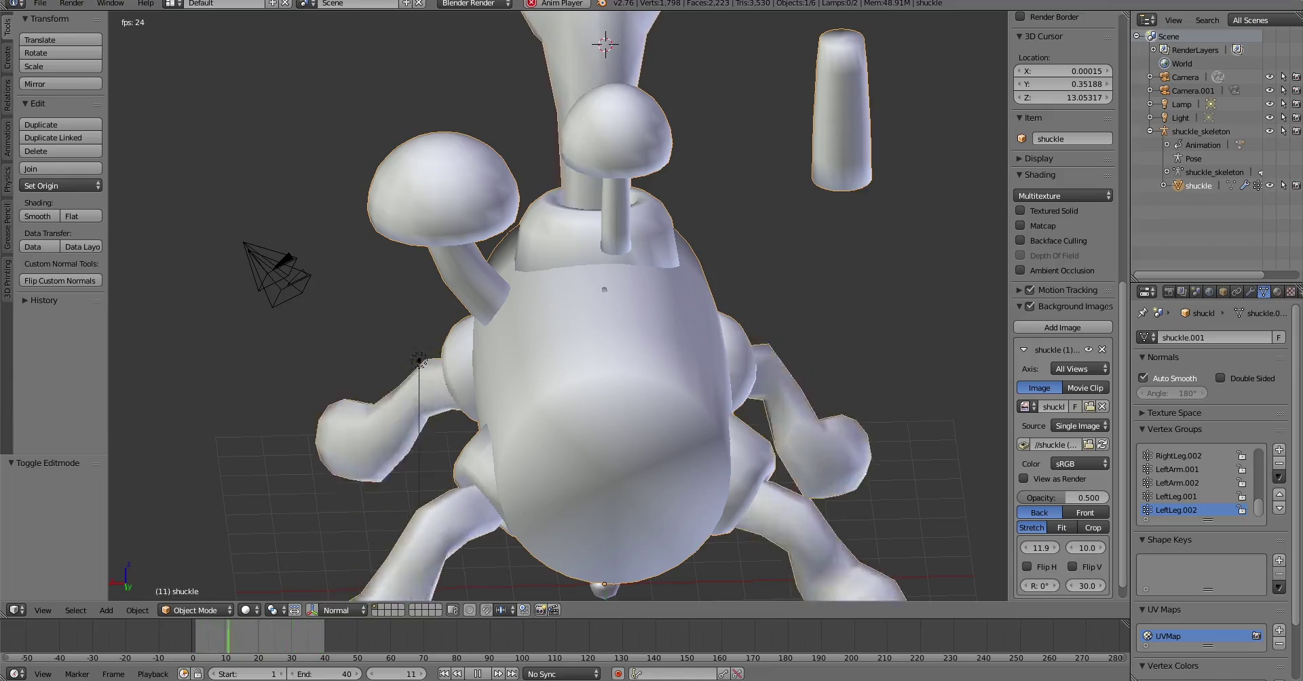
middle_click_drag(829, 241, 646, 210)
key("Tab")
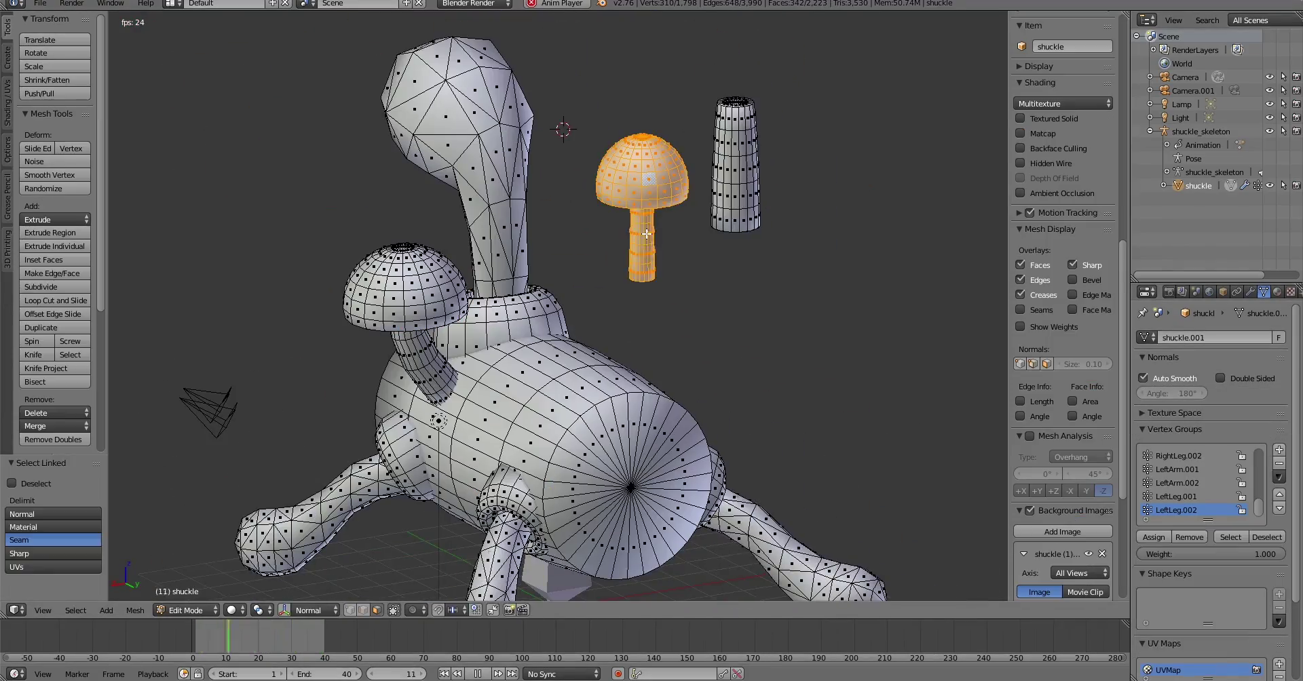
key("KP_1")
key("KP_5")
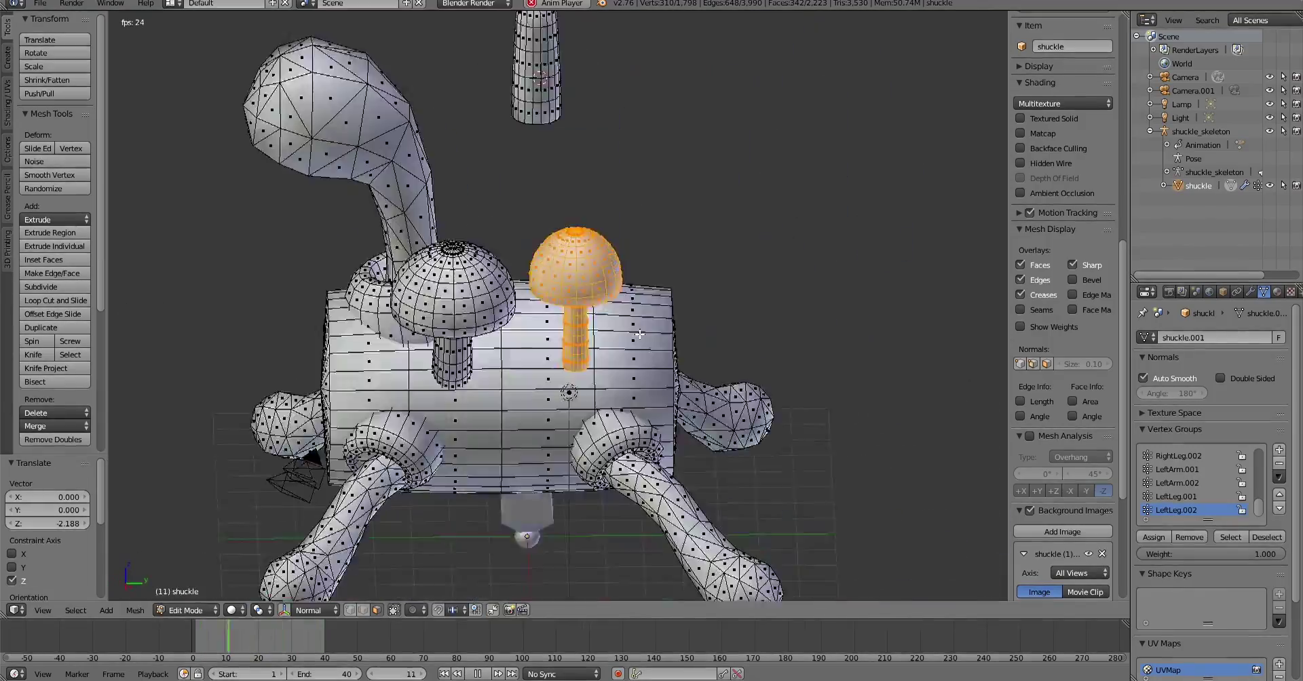
key("r")
key("Escape")
mouse_move(463, 571)
middle_mouse_down()
mouse_move(407, 570)
mouse_move(516, 570)
mouse_move(475, 407)
middle_mouse_up()
- Scale a stem vertex ring to about 0.73 and select the whole connected stem
key("s")
left_click(463, 571)
scroll(463, 571, "up", 8)
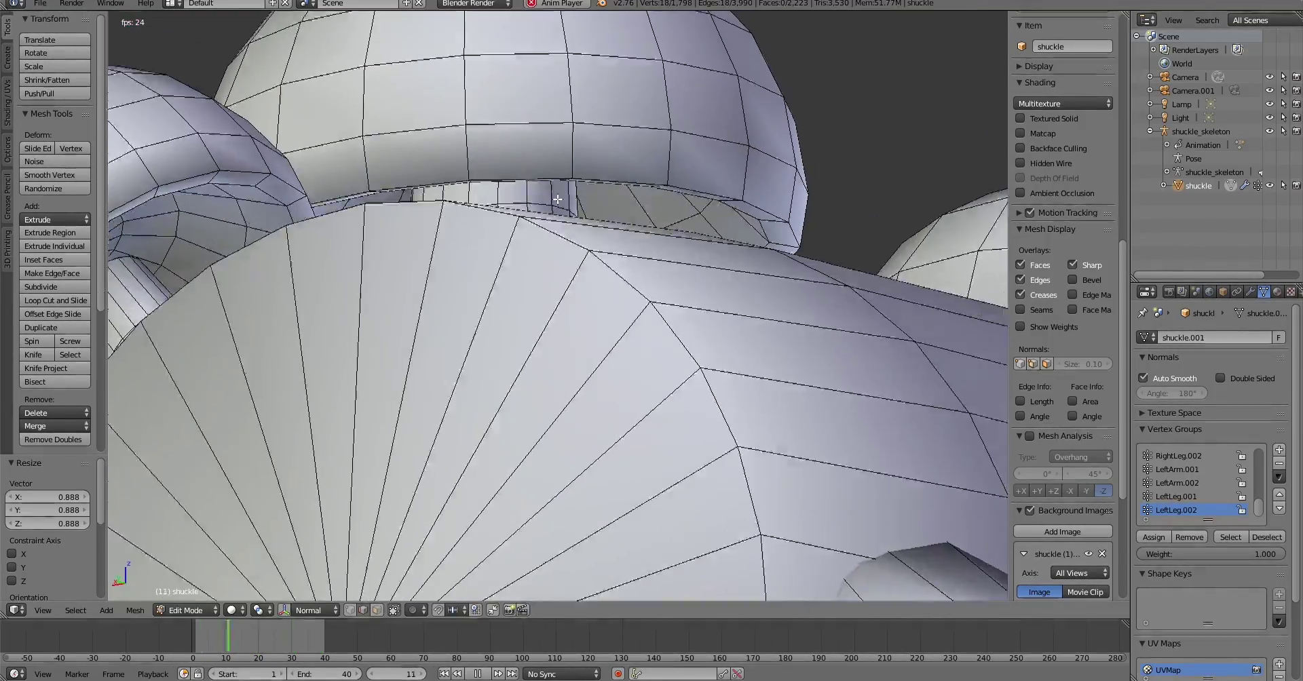
left_click(509, 282, "alt")
key("z")
key("s")
left_click(802, 312)
key("z")
scroll(801, 313, "down", 5)
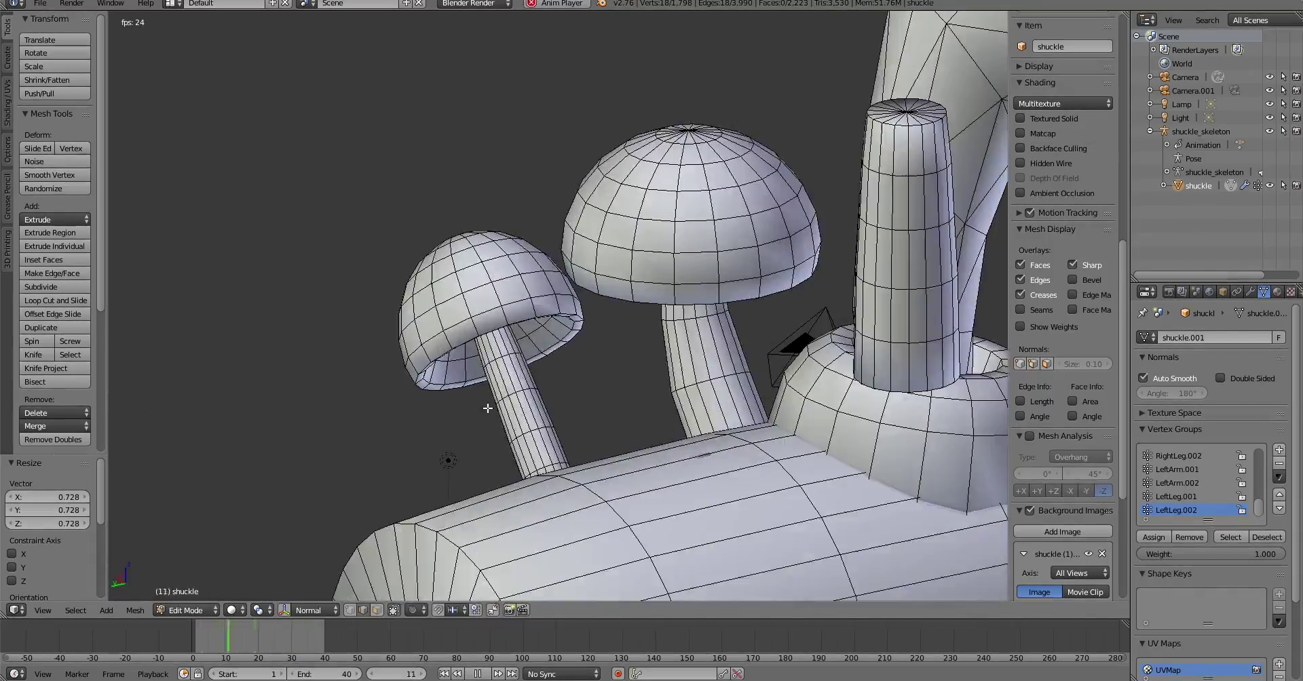
middle_click_drag(801, 313, 658, 367)
key("ctrl+l")
scroll(658, 367, "down", 4)
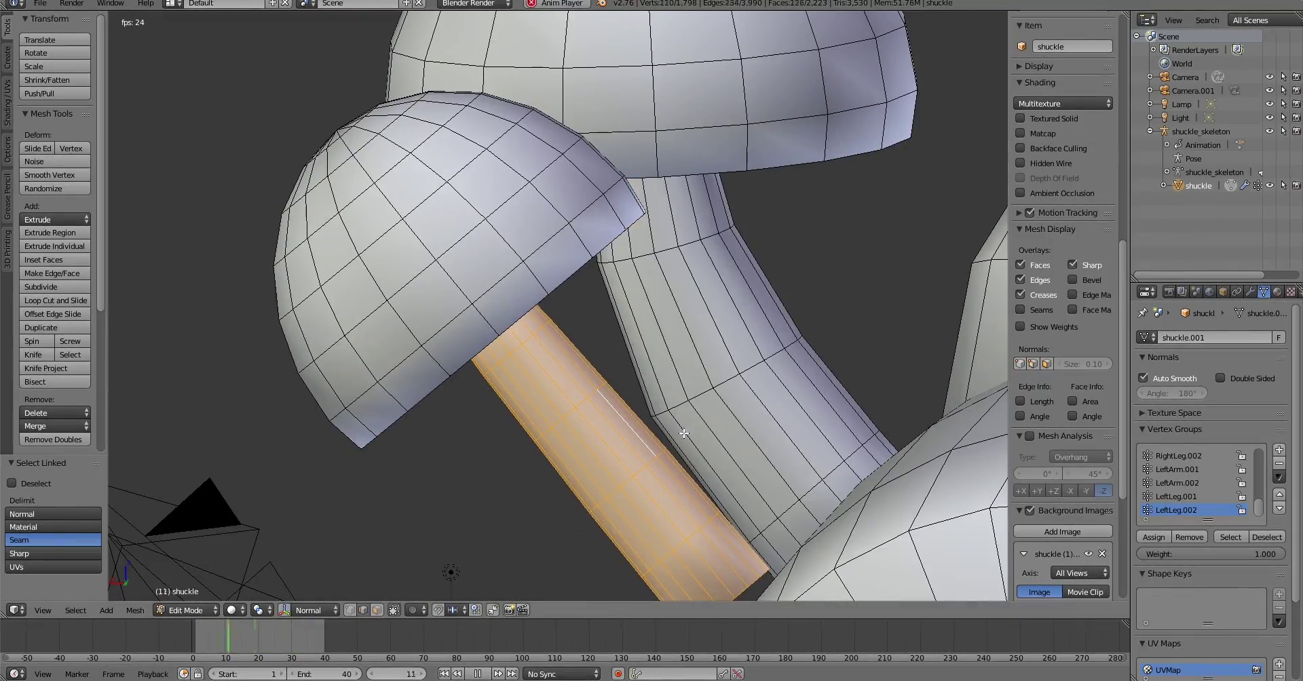
- In side ortho view, rotate the stem to lean it and move it along X
key("KP_1")
key("g")
key("x")
key("r")
left_click(738, 353)
middle_click_drag(738, 353, 327, 561)
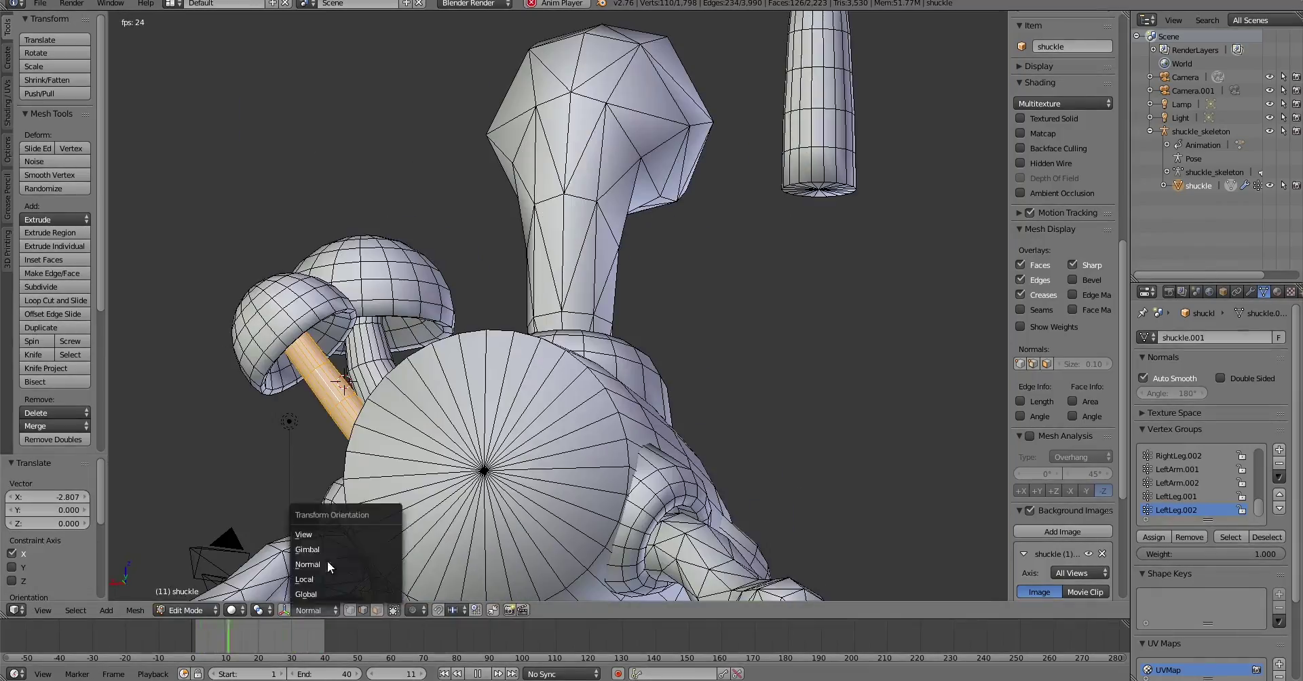
scroll(475, 339, "up", 4)
key("g")
left_click(733, 396)
scroll(733, 396, "down", 2)
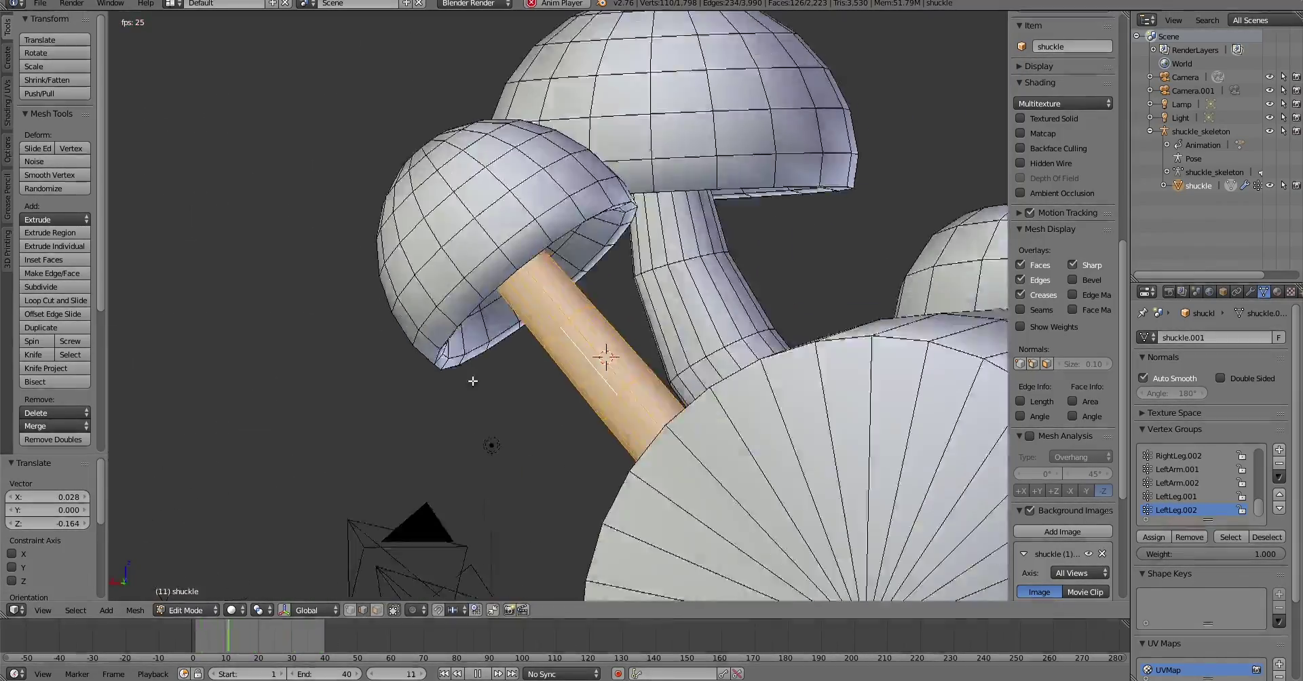
- In wireframe side view, rotate the stem further into its leaning position
key("z")
key("KP_1")
key("r")
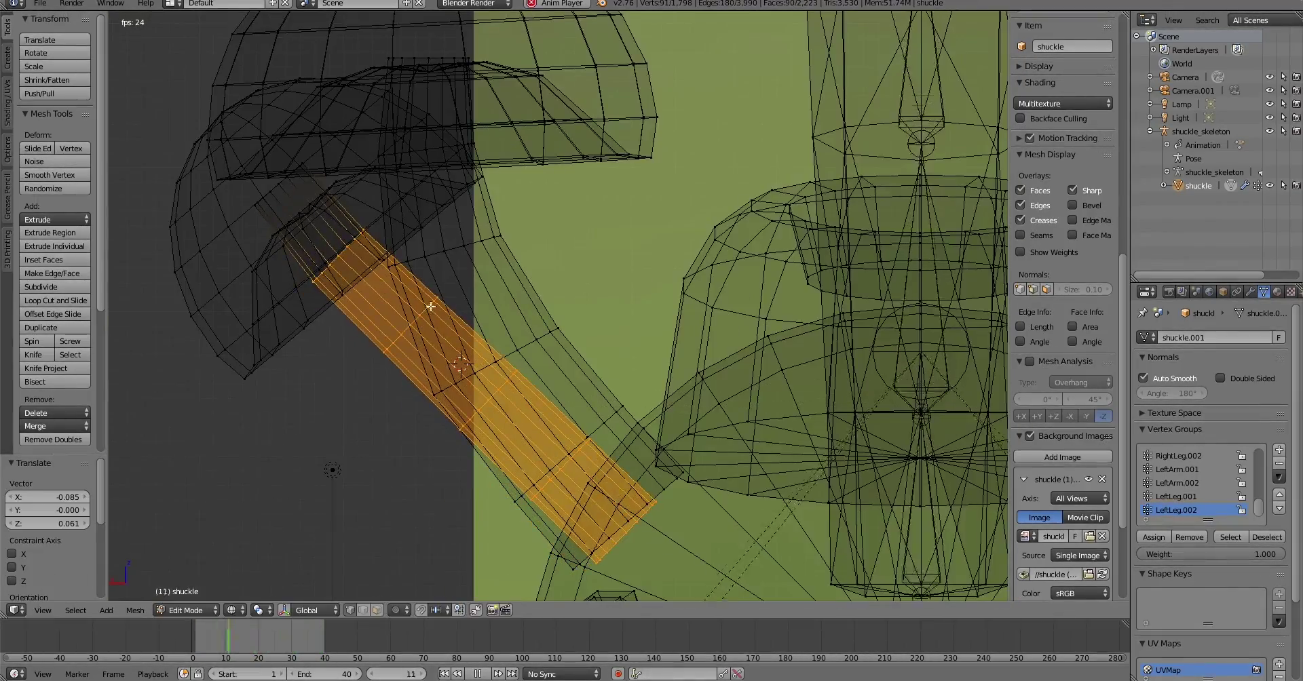
left_click(613, 410)
middle_click_drag(613, 410, 528, 356, "shift")
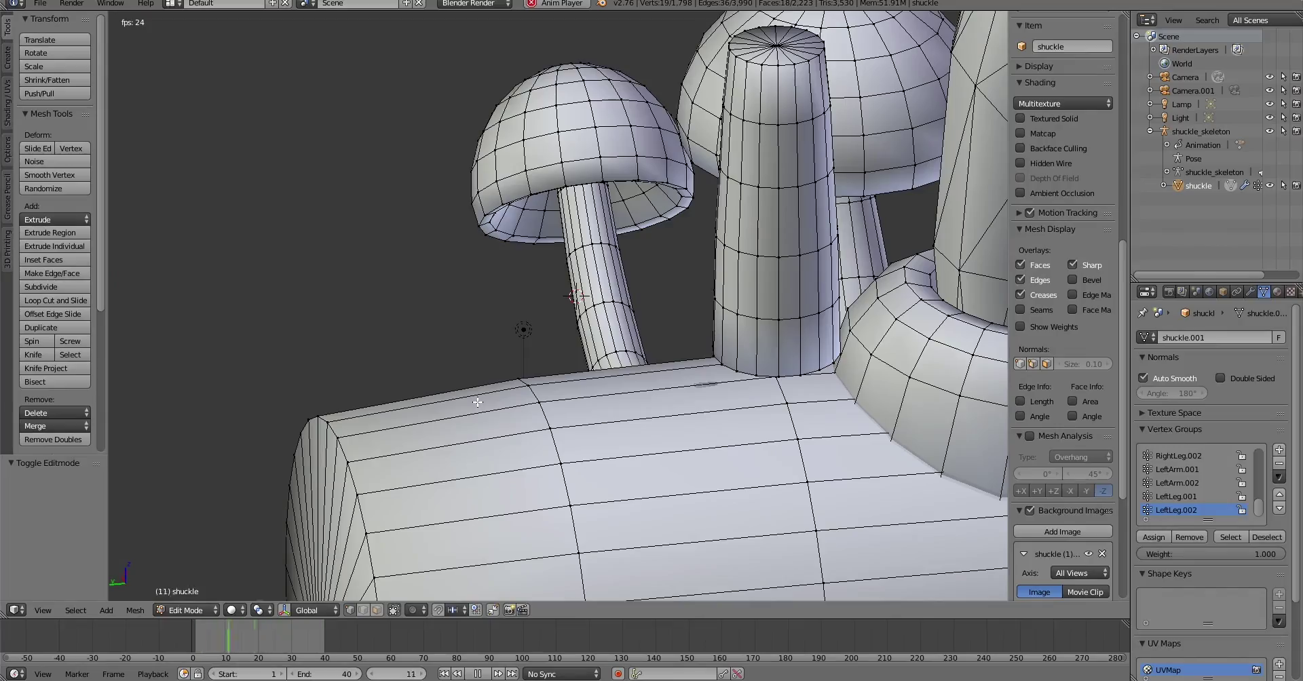
- Tilt the mushroom cap about 9.3° around the X axis
middle_click_drag(705, 305, 750, 309)
key("l")
key("r")
key("x")
left_click(635, 285)
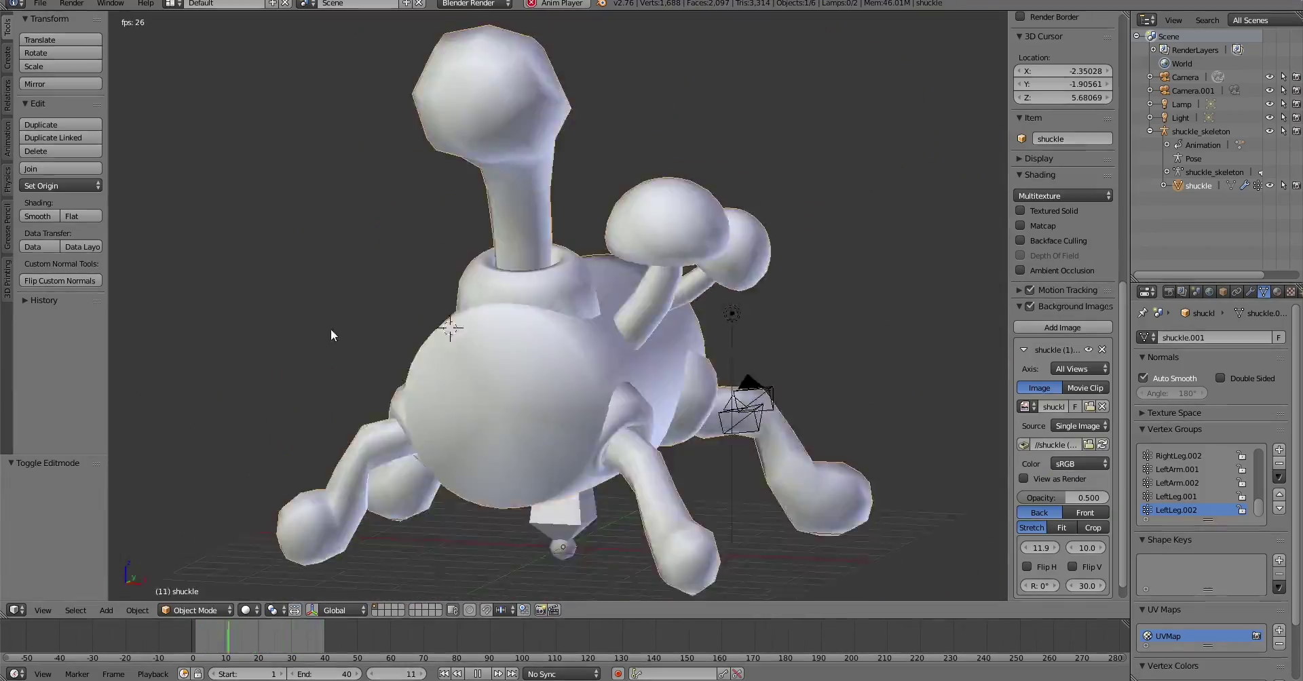
- Add a UV sphere on the log's side and flatten it along Z into an oval spot
left_click(571, 341)
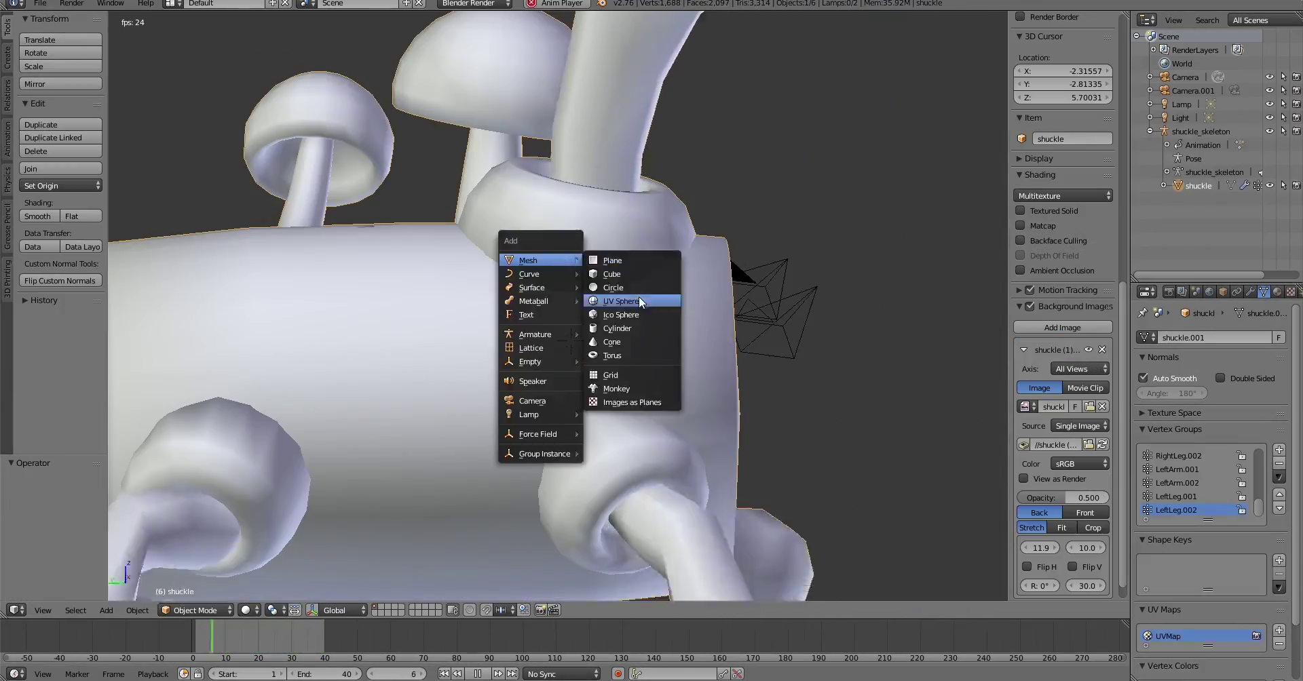
left_click(640, 303)
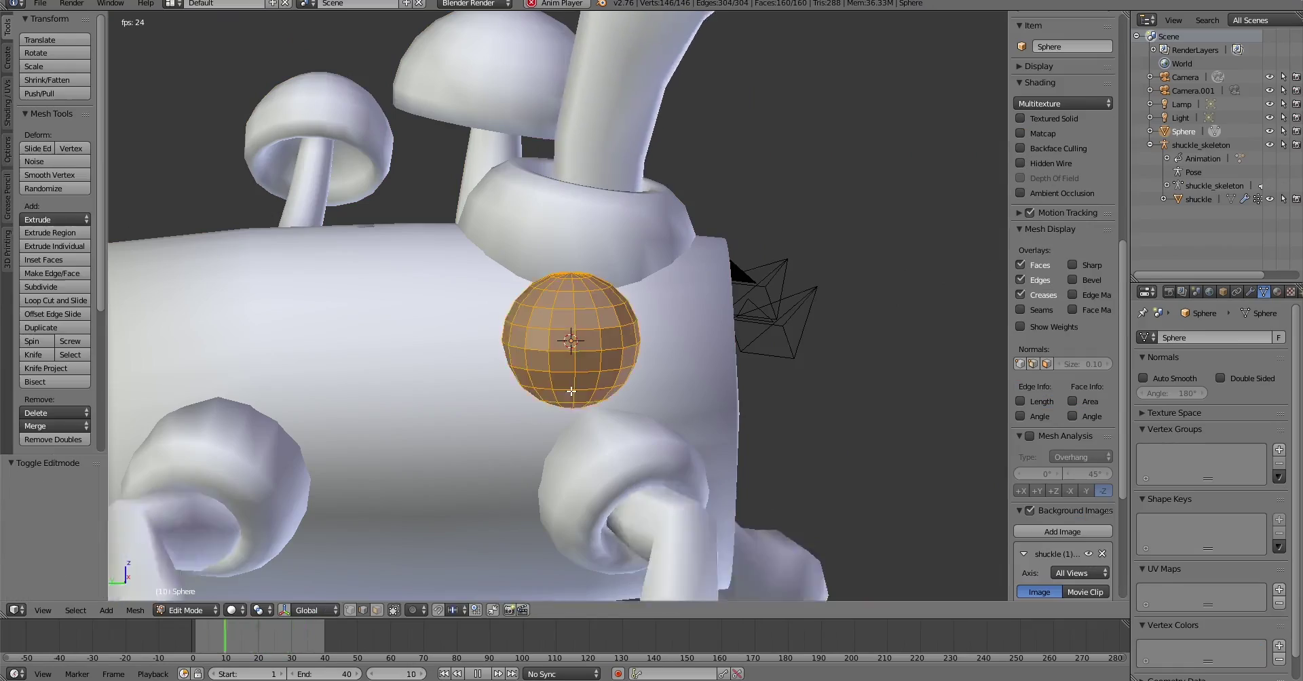
key("s")
key("z")
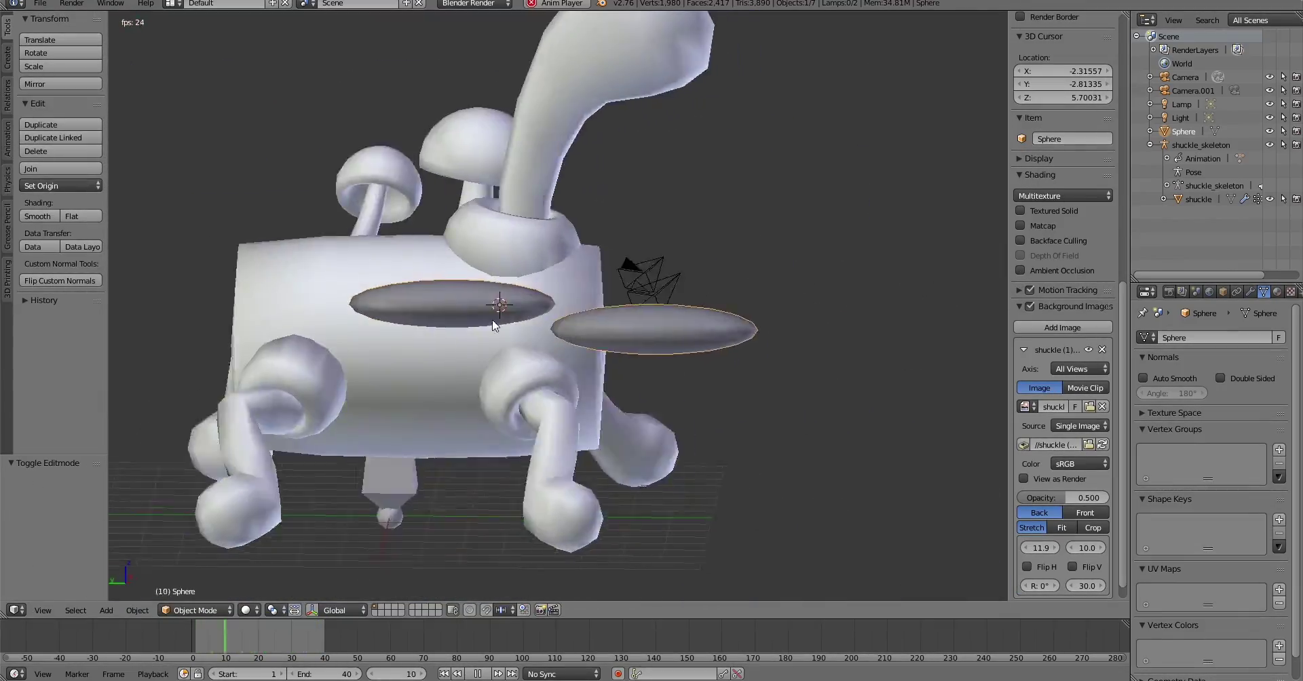
middle_click_drag(494, 326, 516, 299)
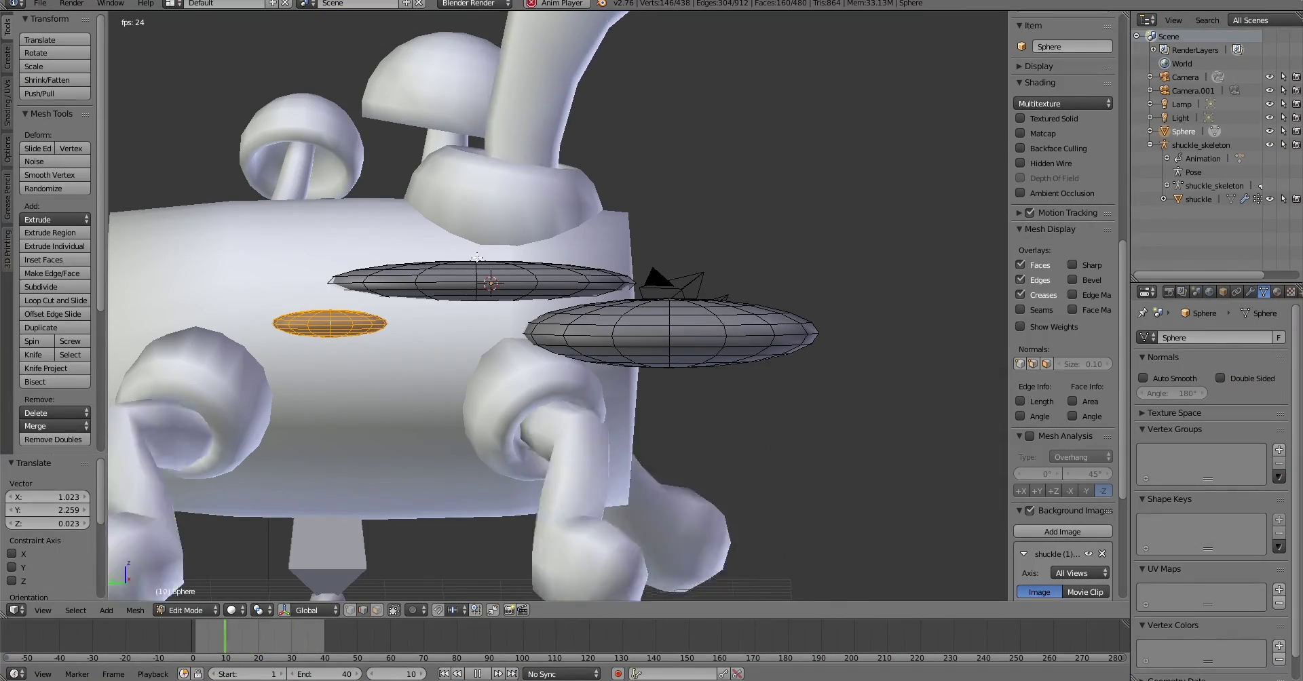
- Duplicate an oval spot and place the copy on the log body
middle_click_drag(477, 258, 735, 350)
left_click(734, 351)
key("l")
left_click(597, 347)
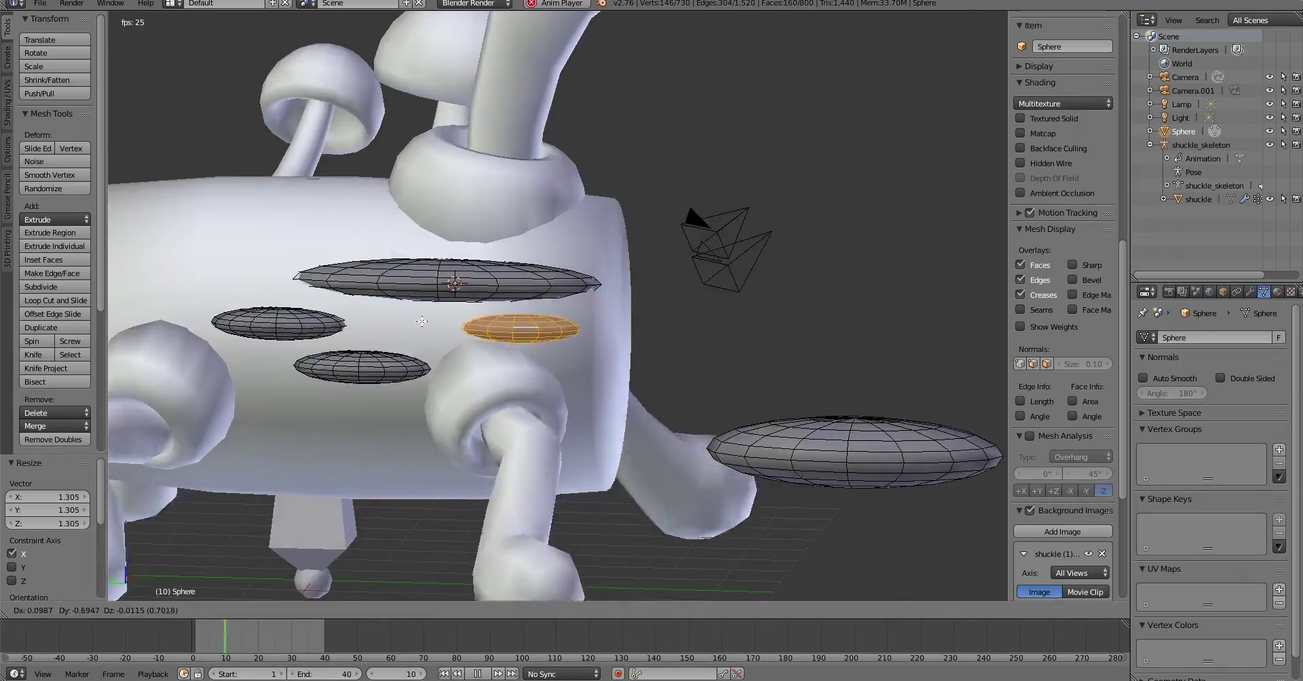
middle_click_drag(597, 347, 521, 310)
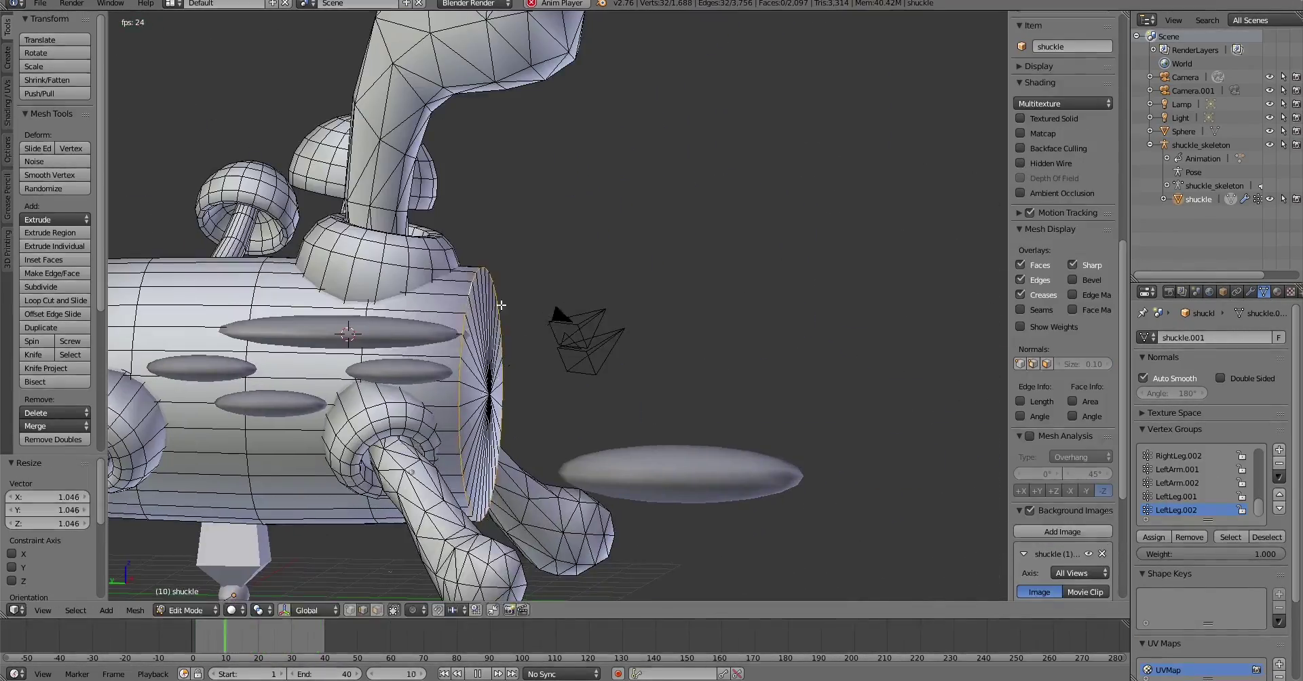
- Select a spot and the log-end ring in Edit Mode, then return to Object Mode
key("Tab")
middle_click_drag(509, 326, 509, 329)
right_click(509, 328)
key("Tab")
scroll(559, 410, "up", 3)
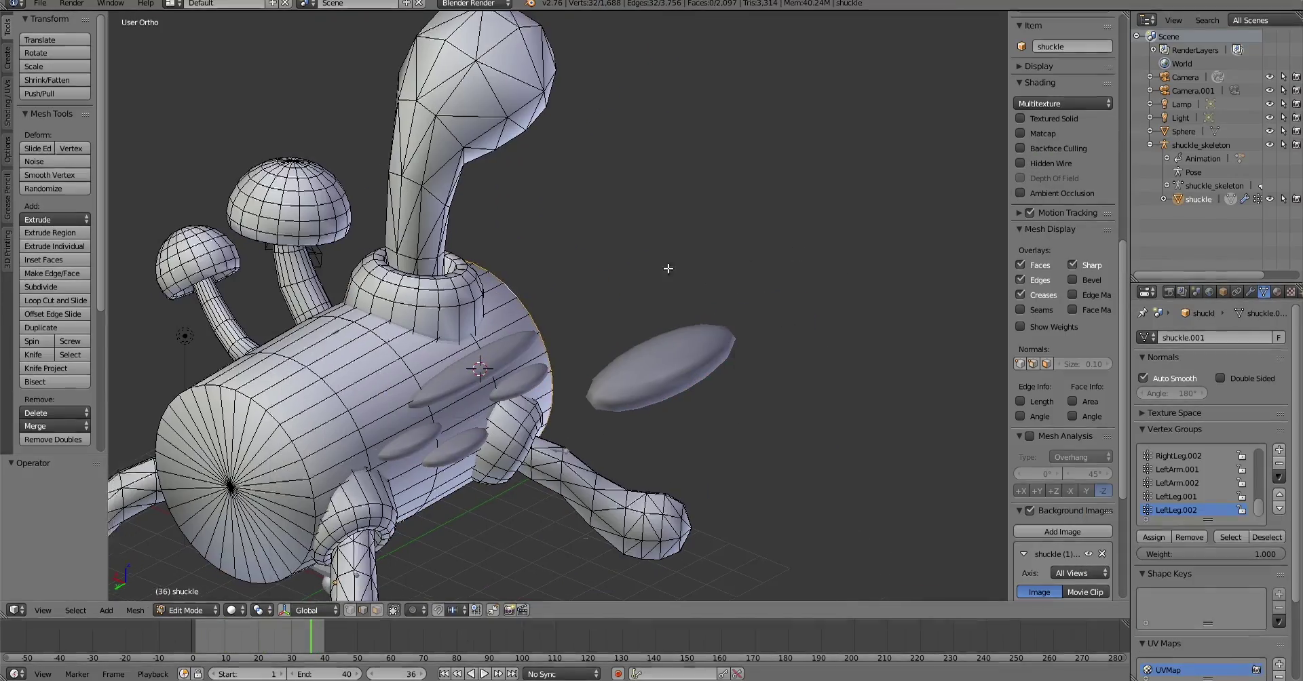
right_click(570, 265, "alt")
mouse_move(666, 270)
middle_mouse_down()
mouse_move(570, 265)
mouse_move(473, 307)
middle_mouse_up()
key("Tab")
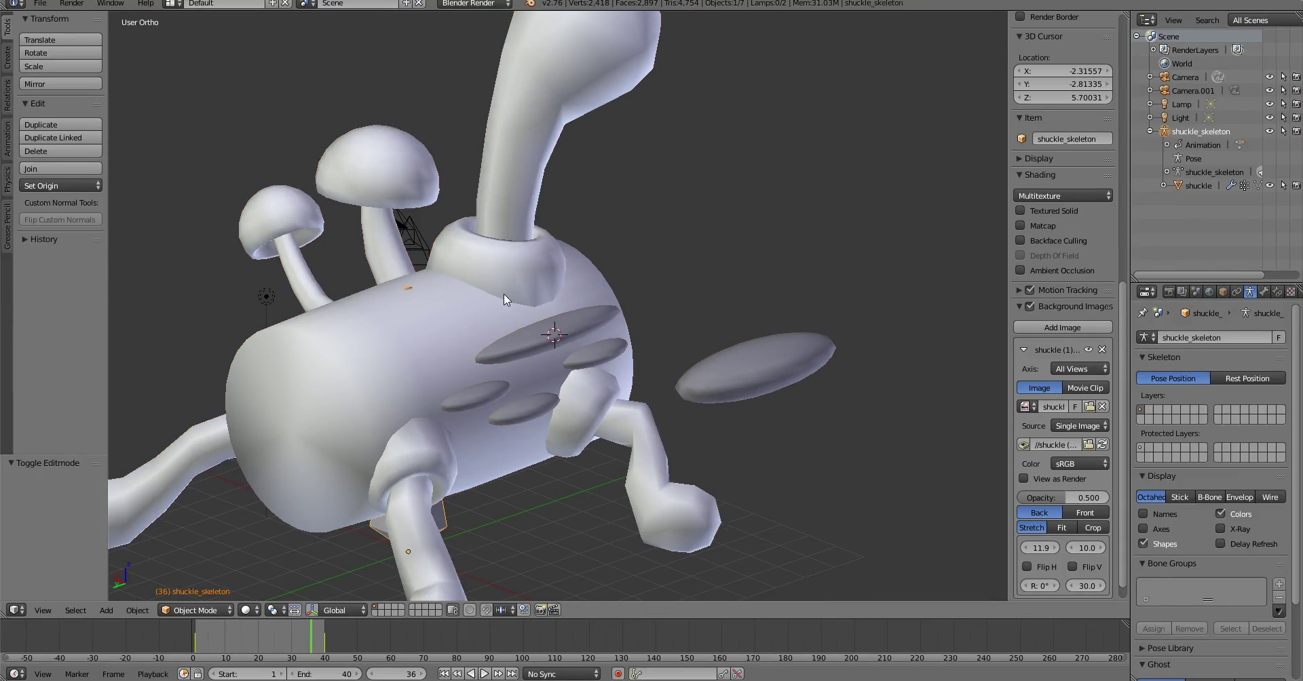
- Join the floating Sphere ellipsoid into the shuckle mesh
key("Escape")
right_click(742, 351)
middle_click_drag(594, 333, 669, 319, "shift")
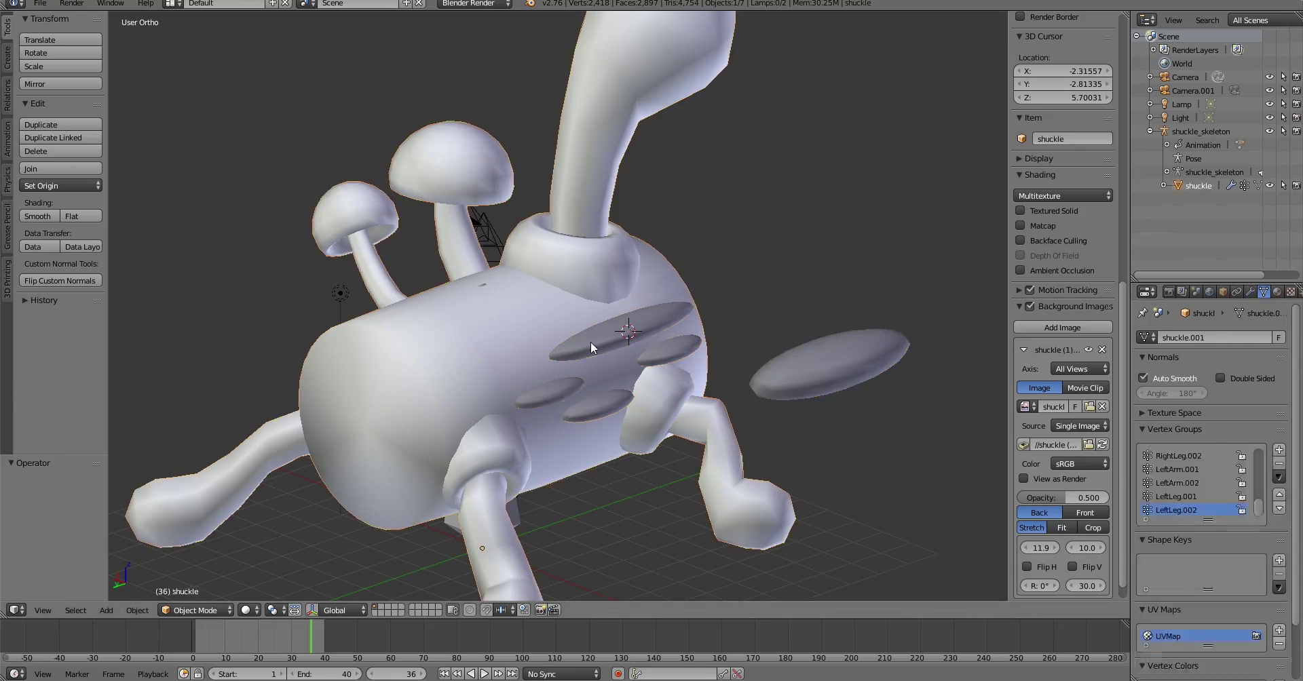
type("mer")
key("Tab")
key("alt+a")
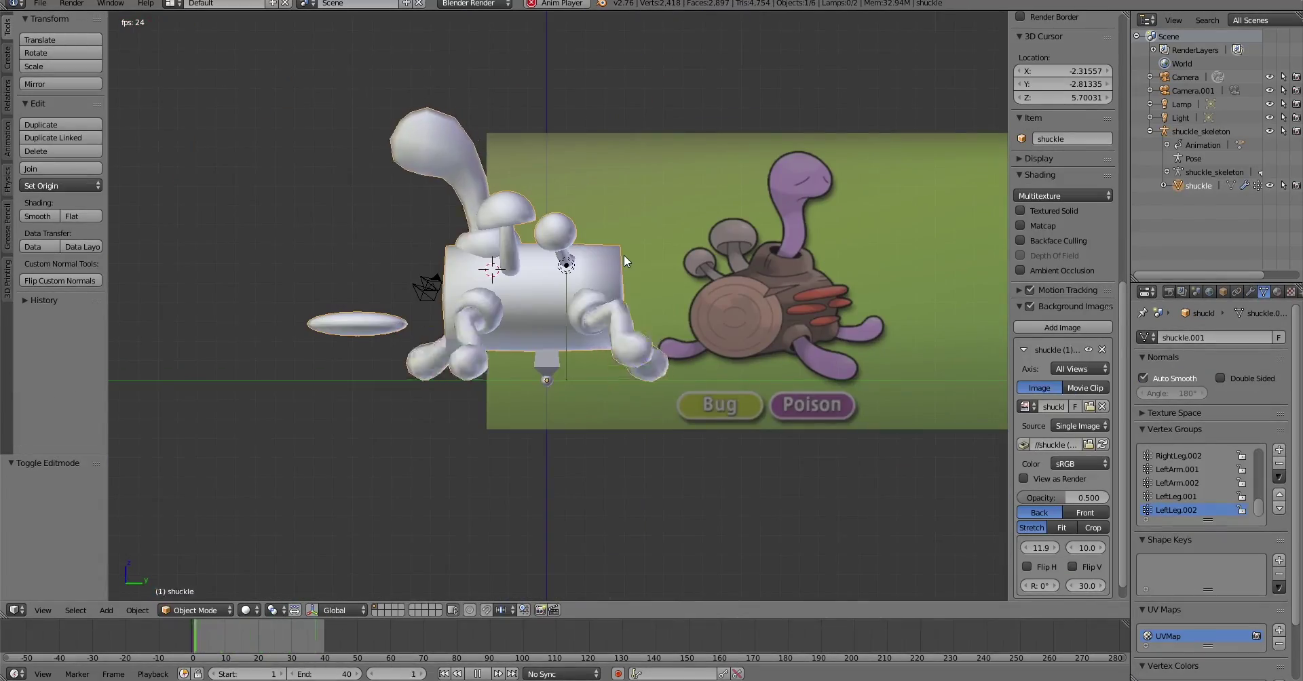
- Bevel a vertex on the log's end rim and merge the bevelled vertices
key("Tab")
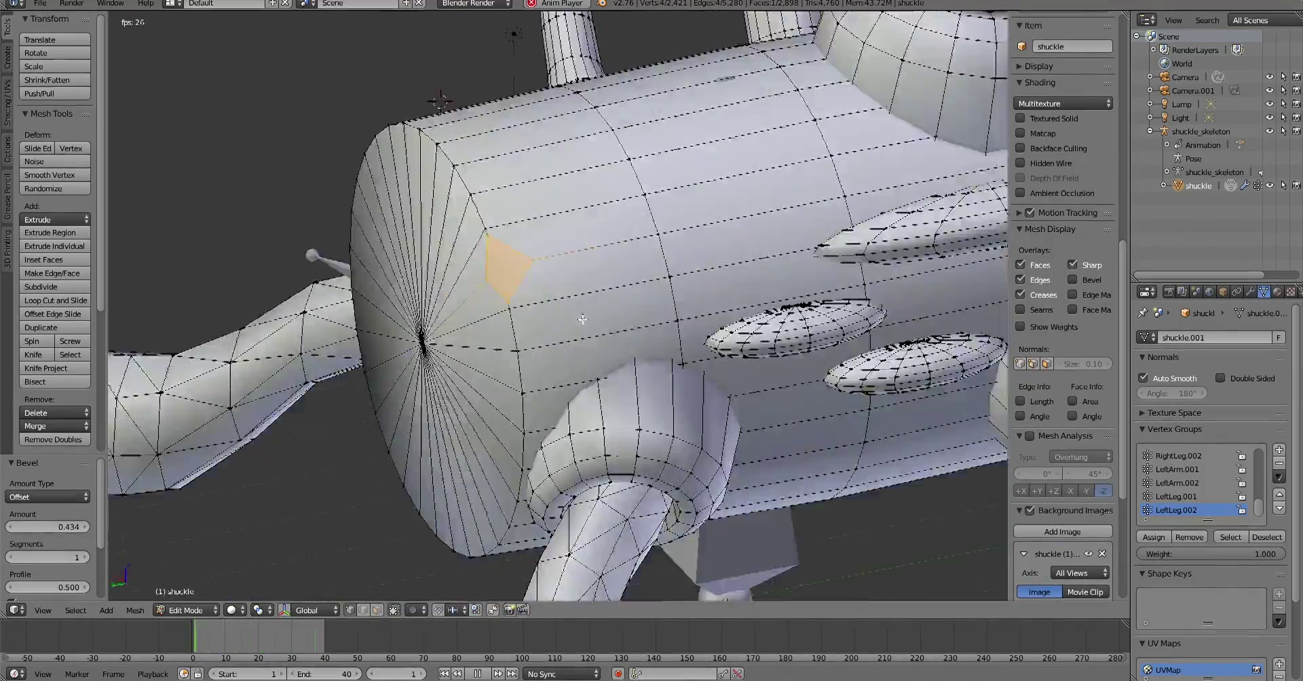
key("ctrl+shift+b")
left_click(476, 234)
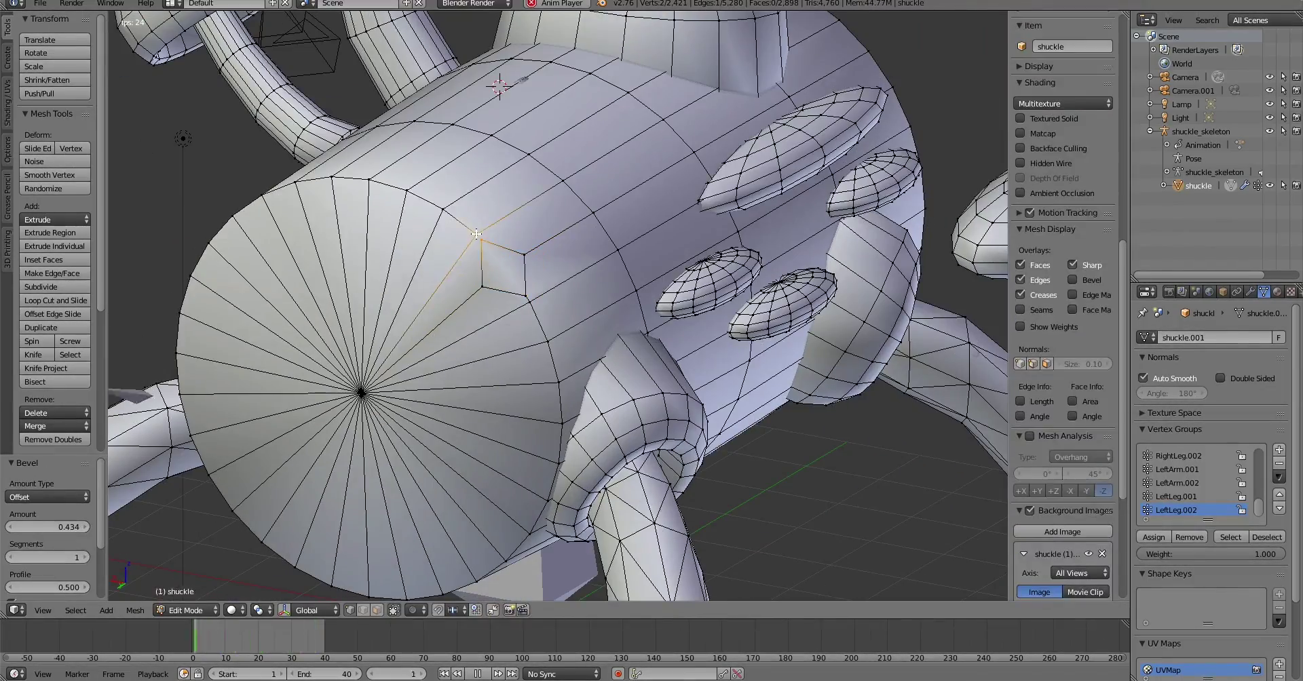
key("alt+m")
mouse_move(476, 234)
middle_mouse_down()
mouse_move(701, 145)
mouse_move(633, 252)
mouse_move(161, 268)
middle_mouse_up()
key("KP_1")
key("Tab")
- Bevel a log-end edge by 0.434 and knife-cut across the log
key("Tab")
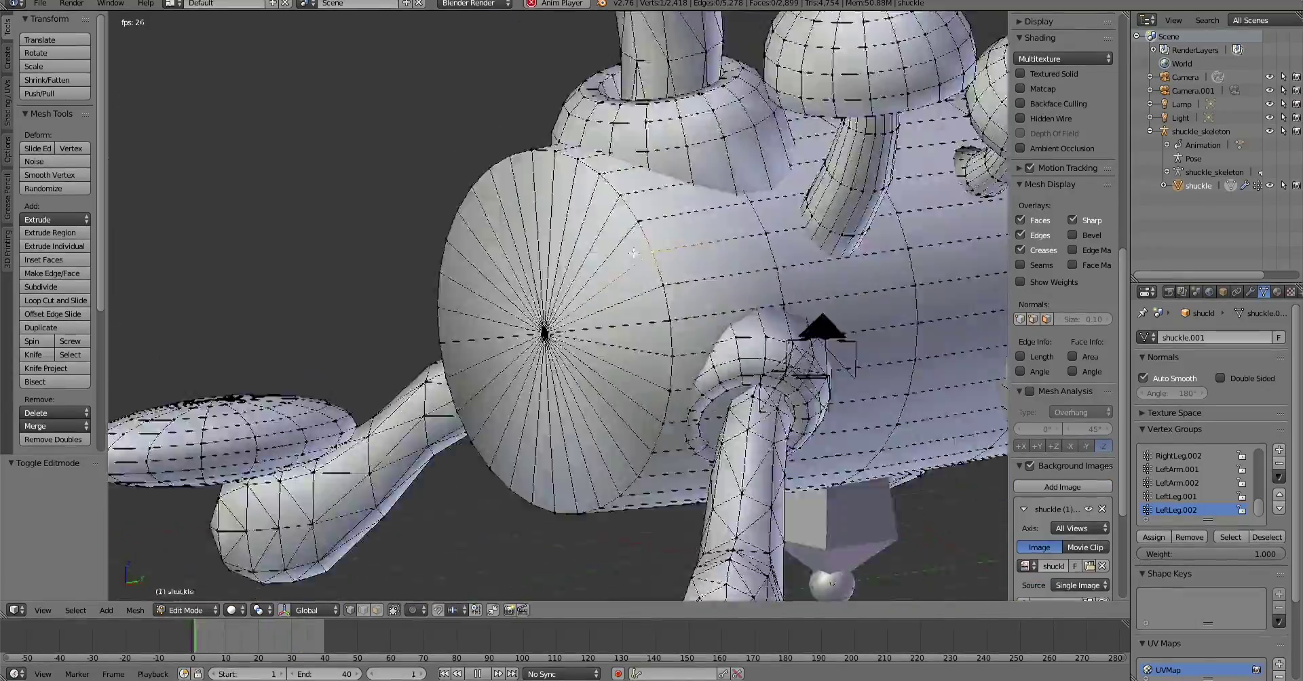
key("ctrl+shift+b")
mouse_move(633, 252)
middle_mouse_down()
mouse_move(620, 354)
mouse_move(617, 297)
mouse_move(459, 230)
mouse_move(793, 275)
mouse_move(709, 325)
middle_mouse_up()
left_click(621, 353)
key("g")
left_click(636, 329)
key("Return")
key("Tab")
scroll(709, 326, "up", 6)
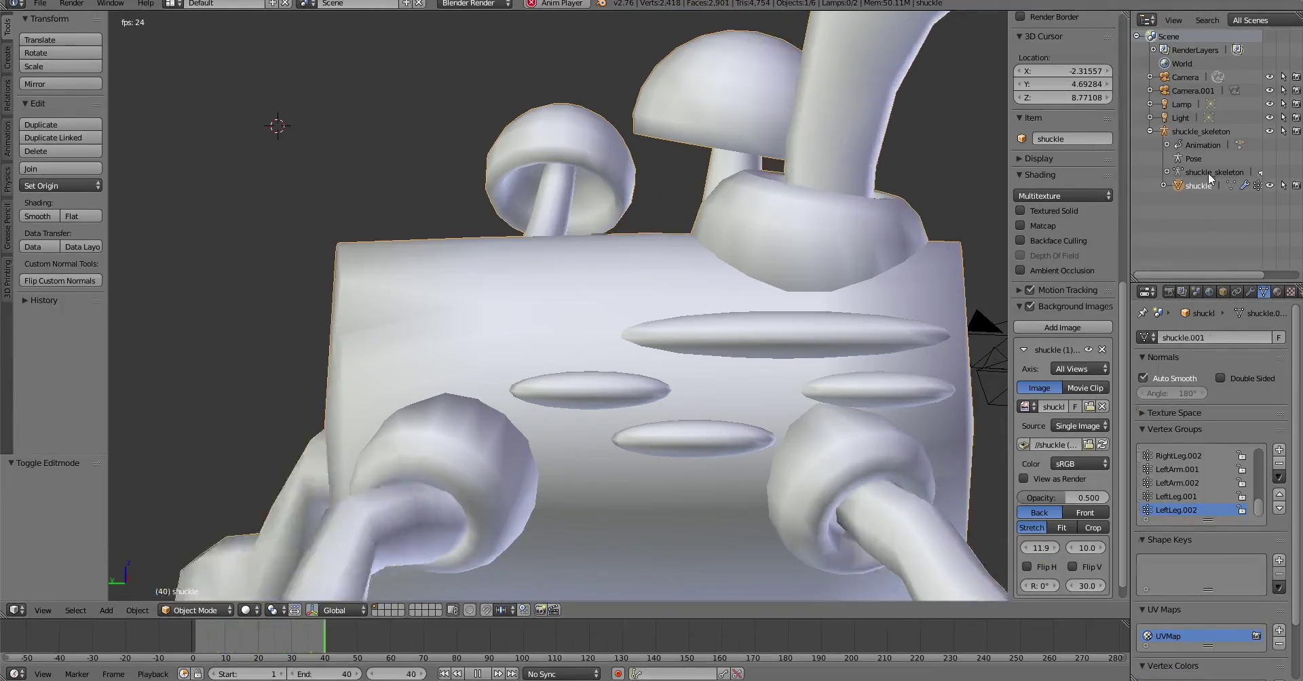
key("Tab")
- Select a connected body part of the shuckle mesh with L, then return to Object Mode
left_click(1251, 292)
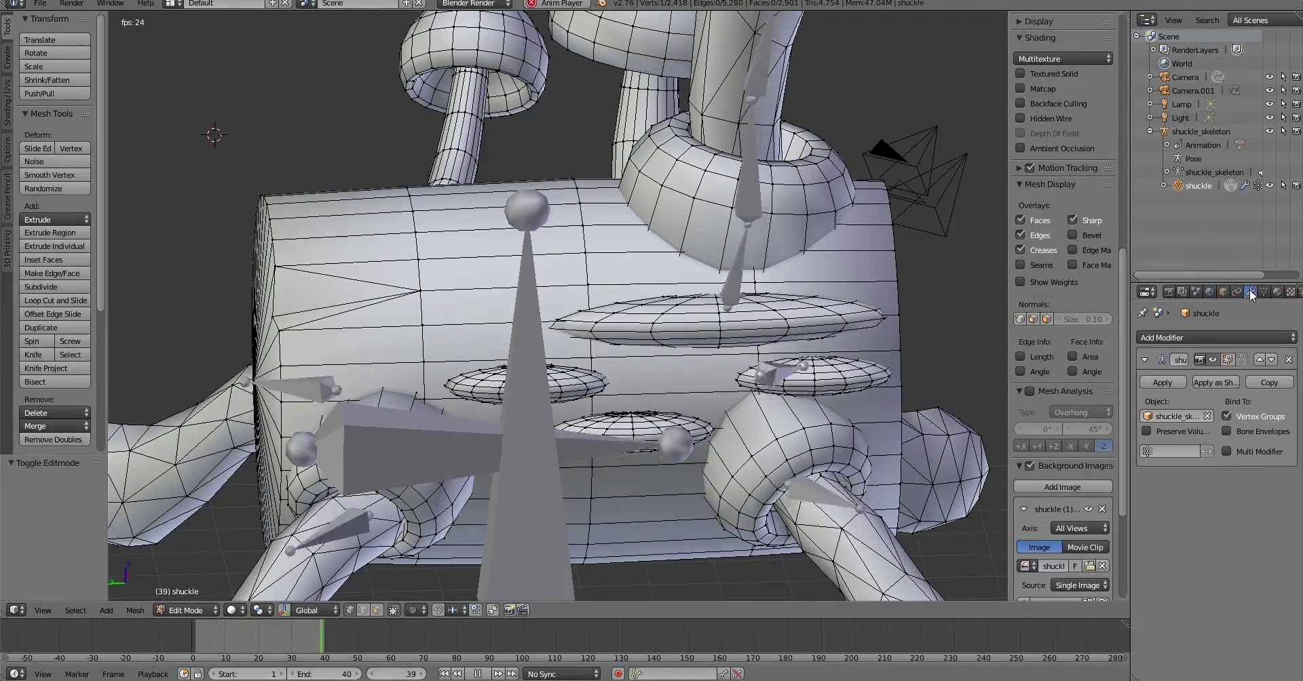
scroll(603, 277, "down", 2)
key("l")
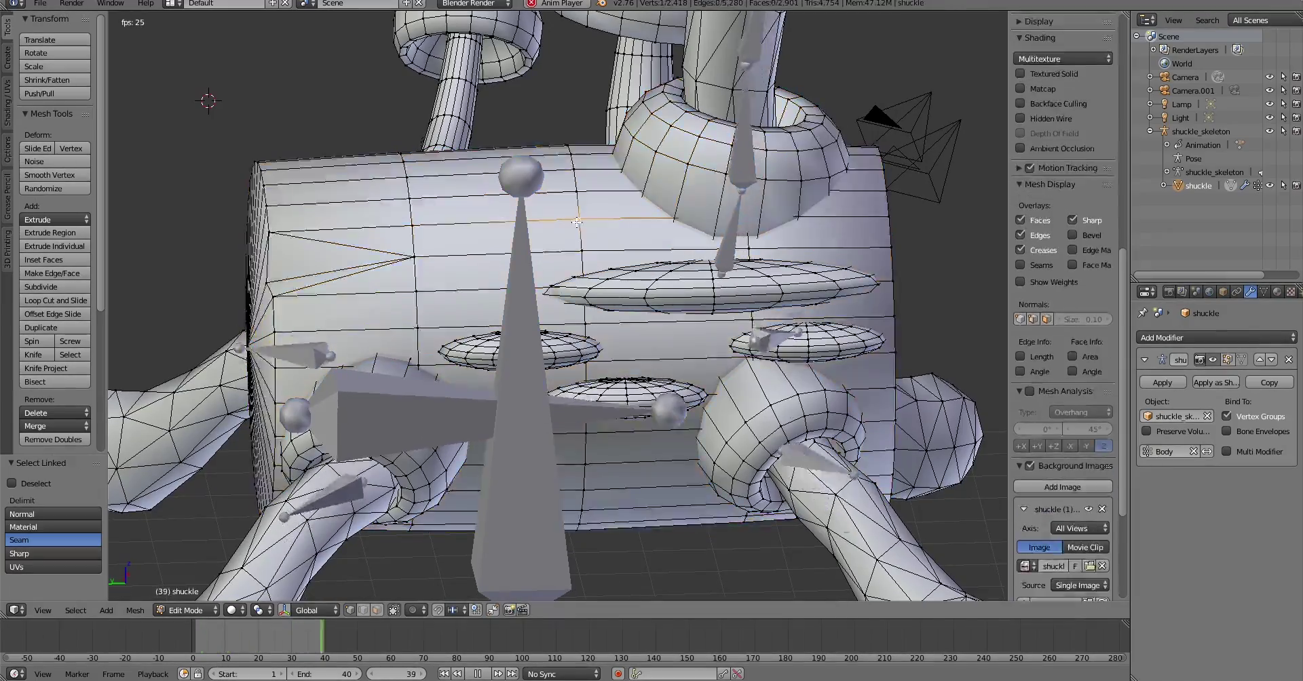
middle_click_drag(602, 276, 485, 392)
scroll(412, 256, "down", 3)
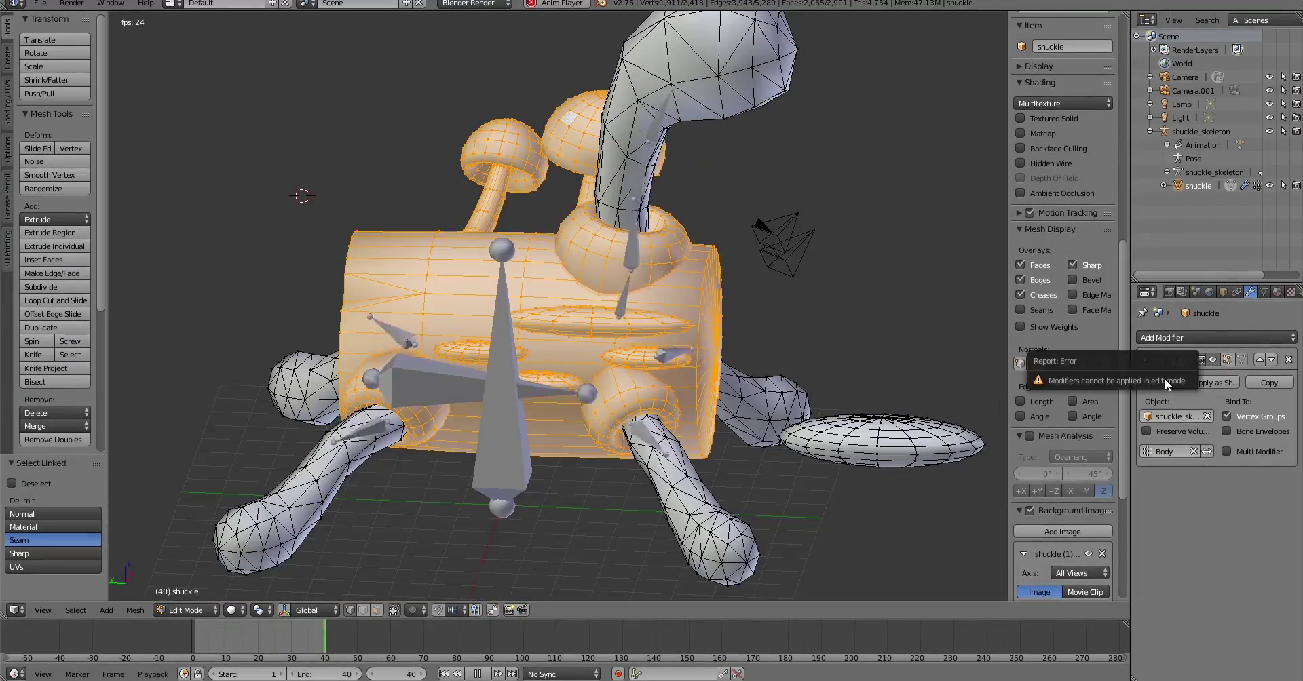
key("Tab")
middle_click_drag(412, 256, 366, 297)
key("ctrl+Tab")
- In Weight Paint mode, inspect the body's weights with face selection masking toggled off and on
key("alt+a")
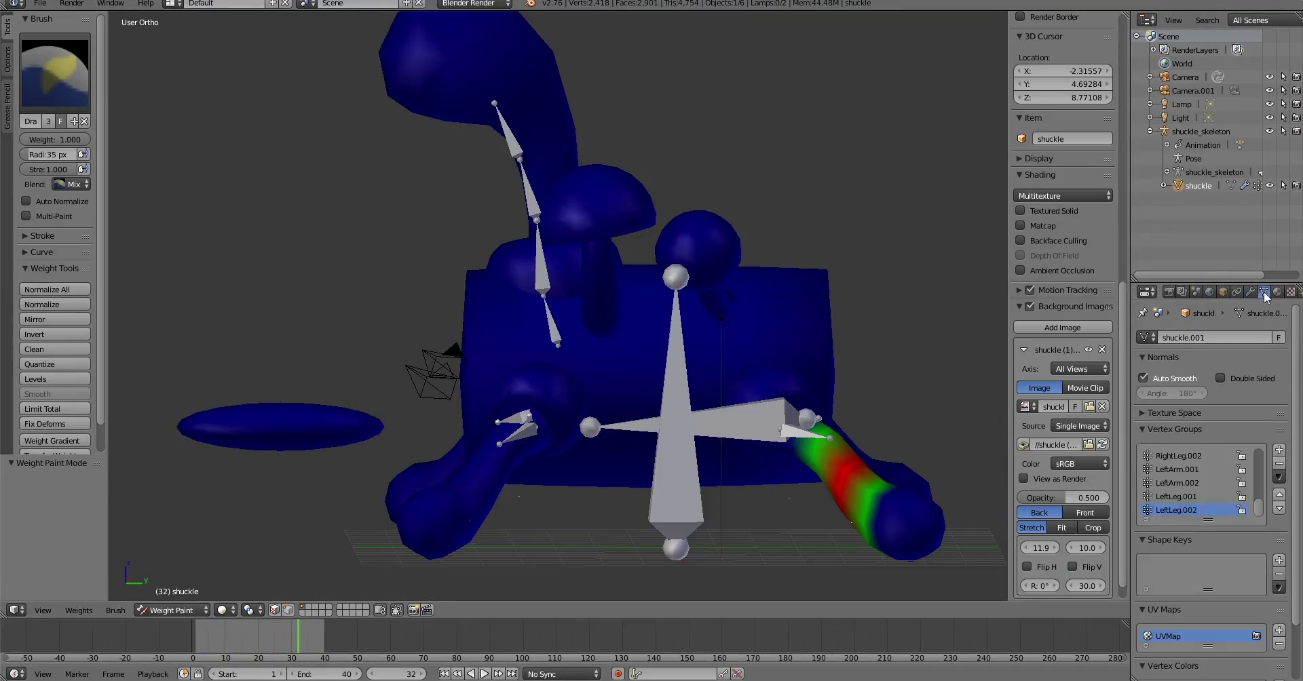
middle_click_drag(689, 337, 689, 347)
left_click(432, 611)
scroll(434, 611, "down", 2)
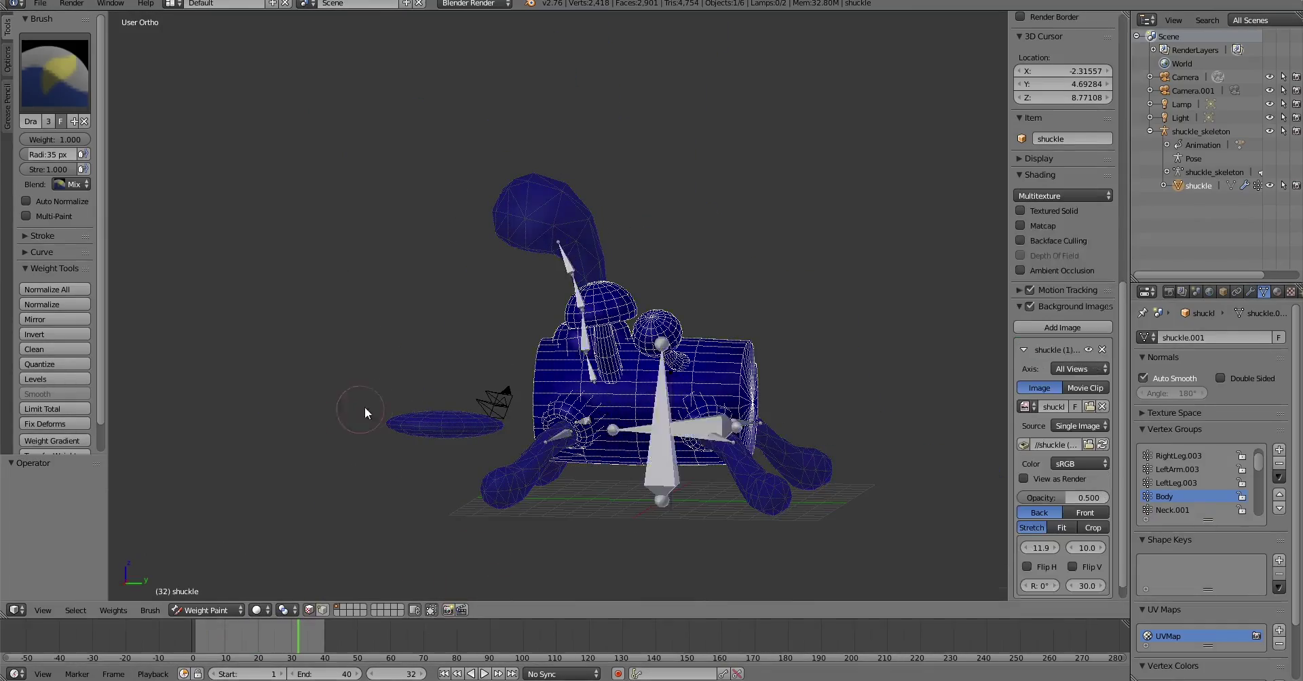
middle_click_drag(691, 464, 611, 407)
scroll(611, 408, "up", 3)
left_click(256, 610)
left_click(291, 559)
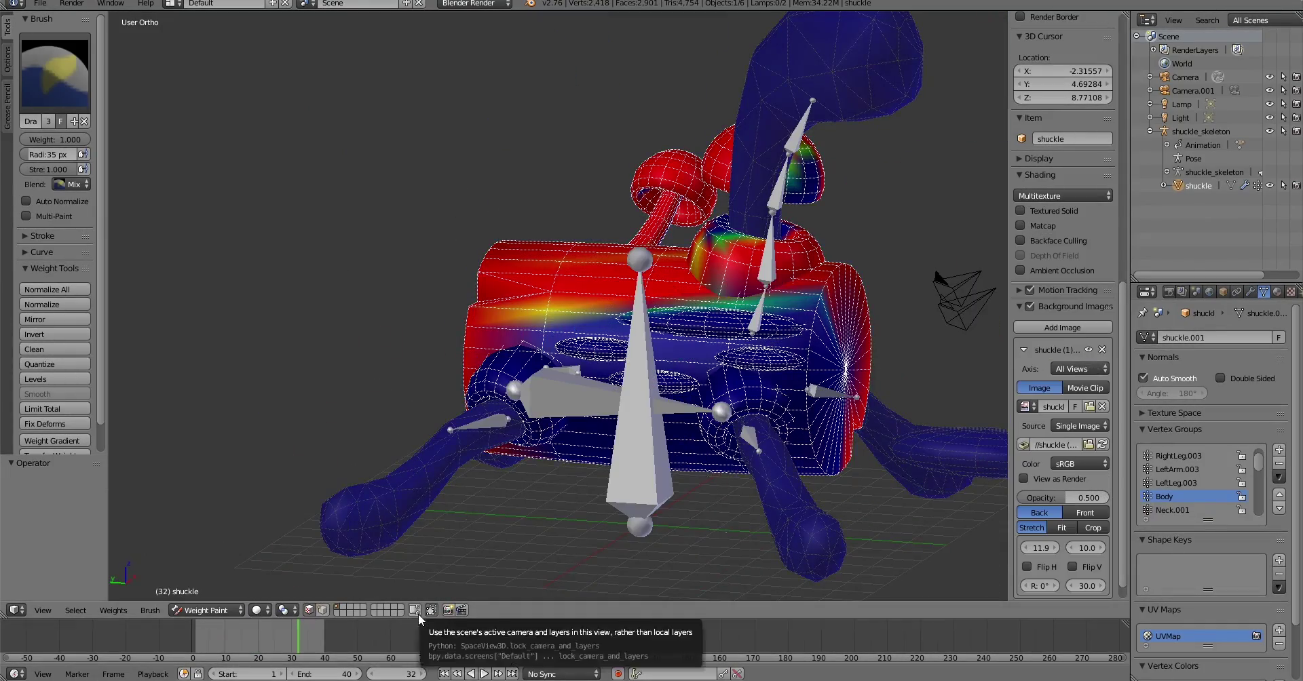
left_click(297, 610)
left_click(297, 610)
middle_click_drag(340, 543, 394, 511)
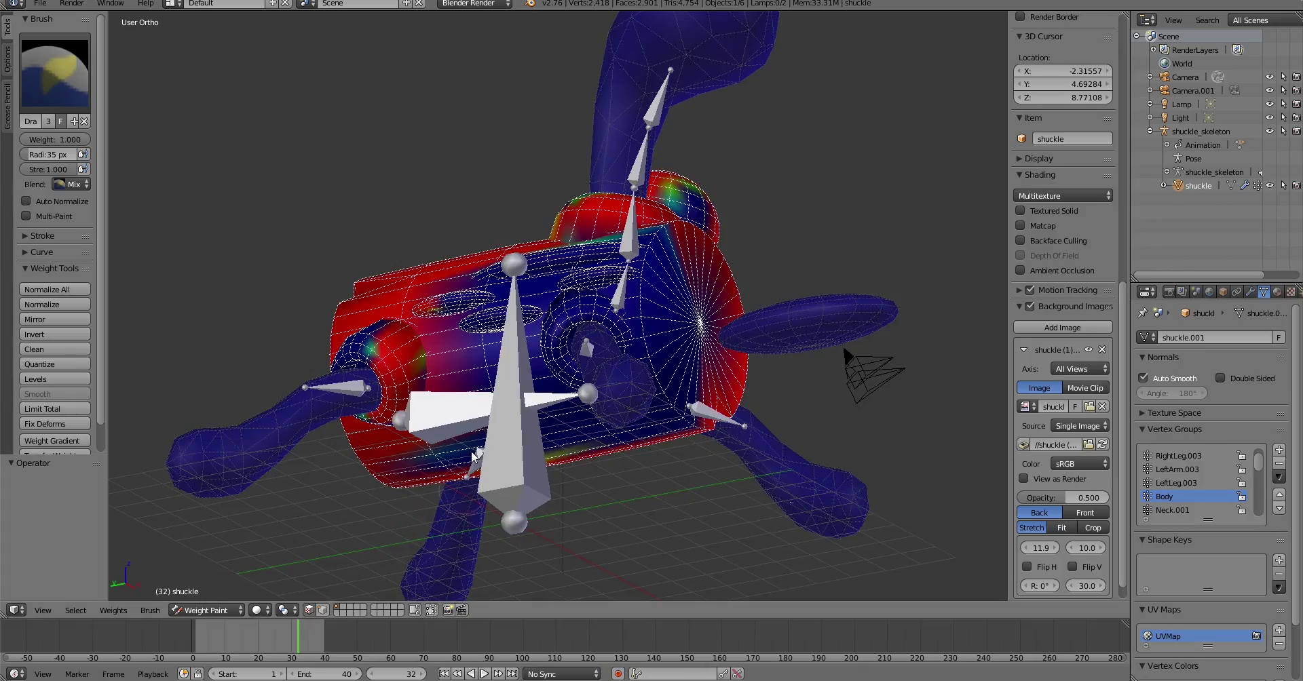
- Switch to textured shading and play the animation to check deformation
key("alt+z")
middle_click_drag(473, 457, 483, 378)
scroll(483, 377, "up", 4)
scroll(703, 285, "up", 3)
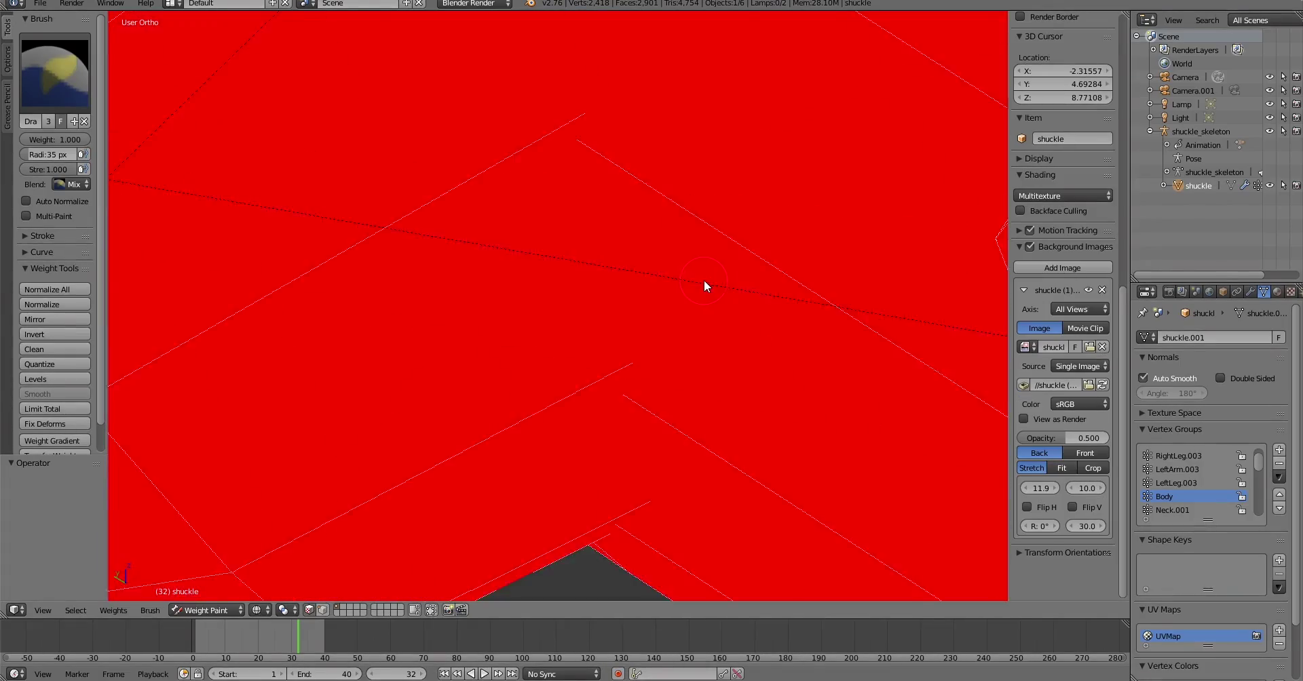
scroll(703, 279, "down", 5)
scroll(301, 438, "down", 5)
key("ctrl+Tab")
key("alt+a")
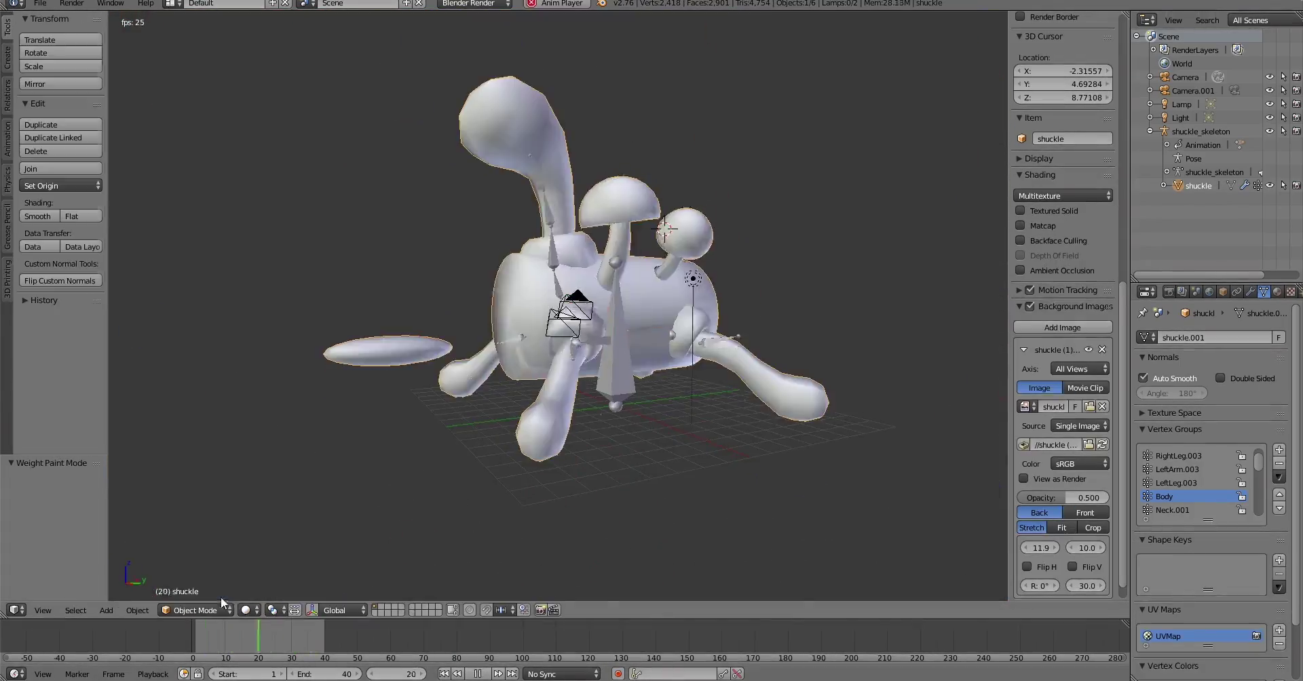
- Select the armature, then the shuckle mesh's loose ellipsoid, toggling Edit Mode
left_click(209, 608)
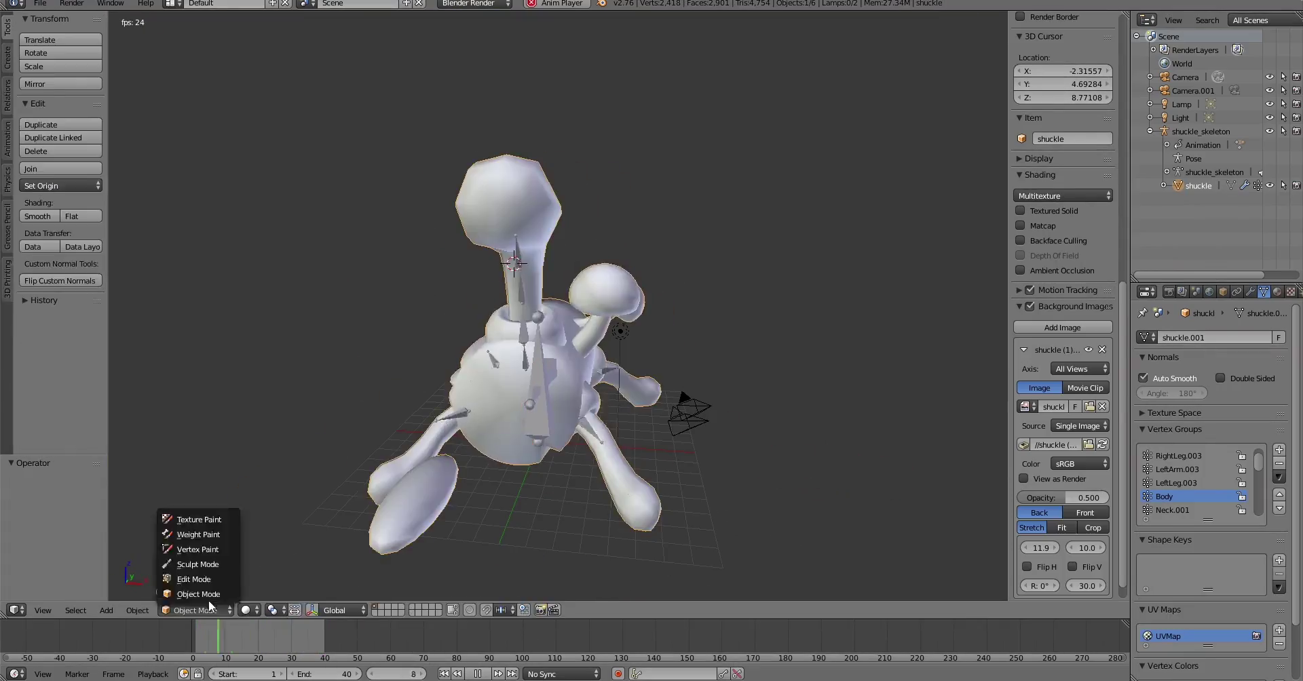
right_click(623, 528)
mouse_move(623, 528)
middle_mouse_down()
mouse_move(477, 674)
mouse_move(771, 487)
middle_mouse_up()
left_click(477, 674)
right_click(771, 487)
key("Tab")
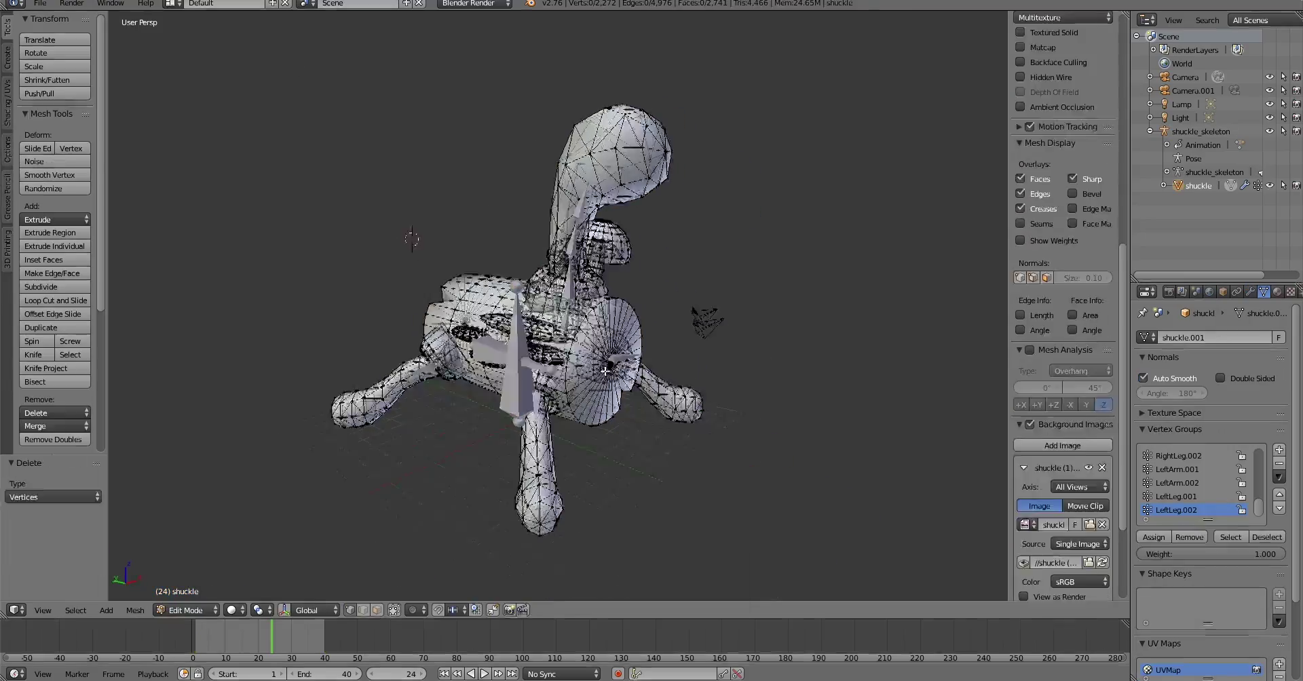
key("Tab")
scroll(686, 349, "up", 3)
key("Tab")
key("Tab")
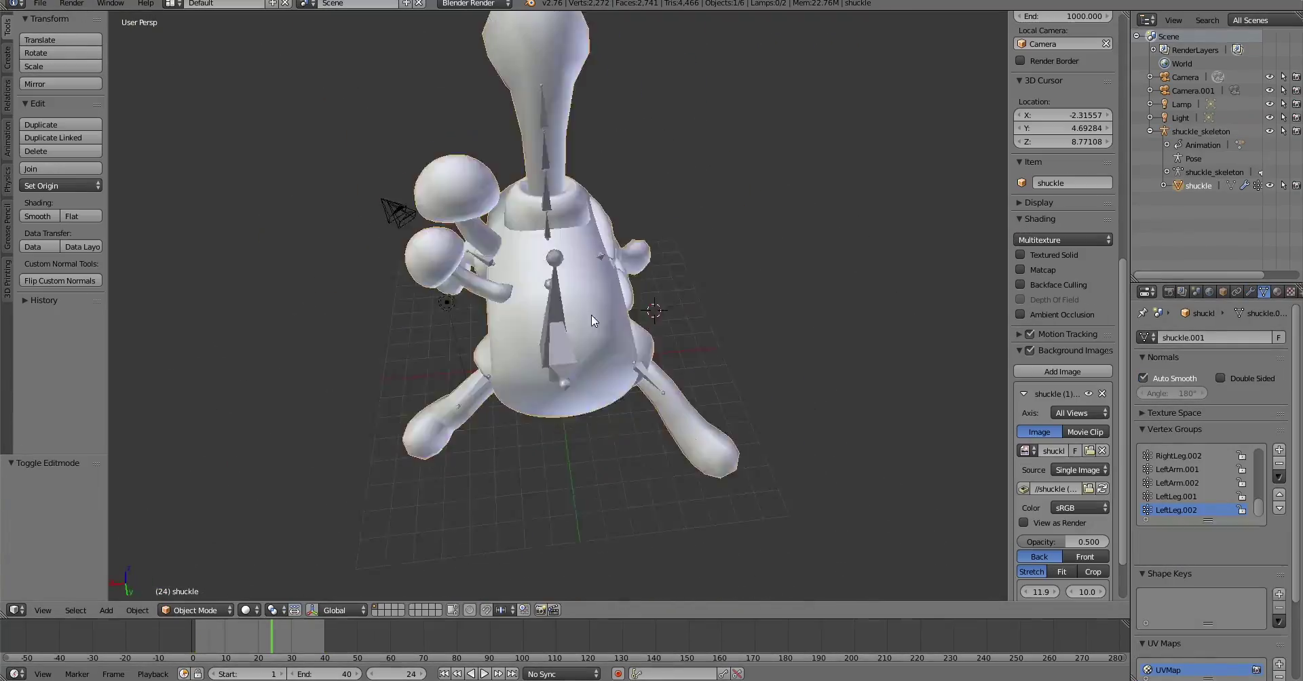
middle_click_drag(711, 384, 815, 408)
scroll(1187, 479, "down", 5)
- In Weight Paint, select the linked loose part with Ctrl+L, then the shuckle_skeleton armature
left_click(195, 610)
left_click(198, 534)
key("alt+a")
scroll(531, 420, "up", 3)
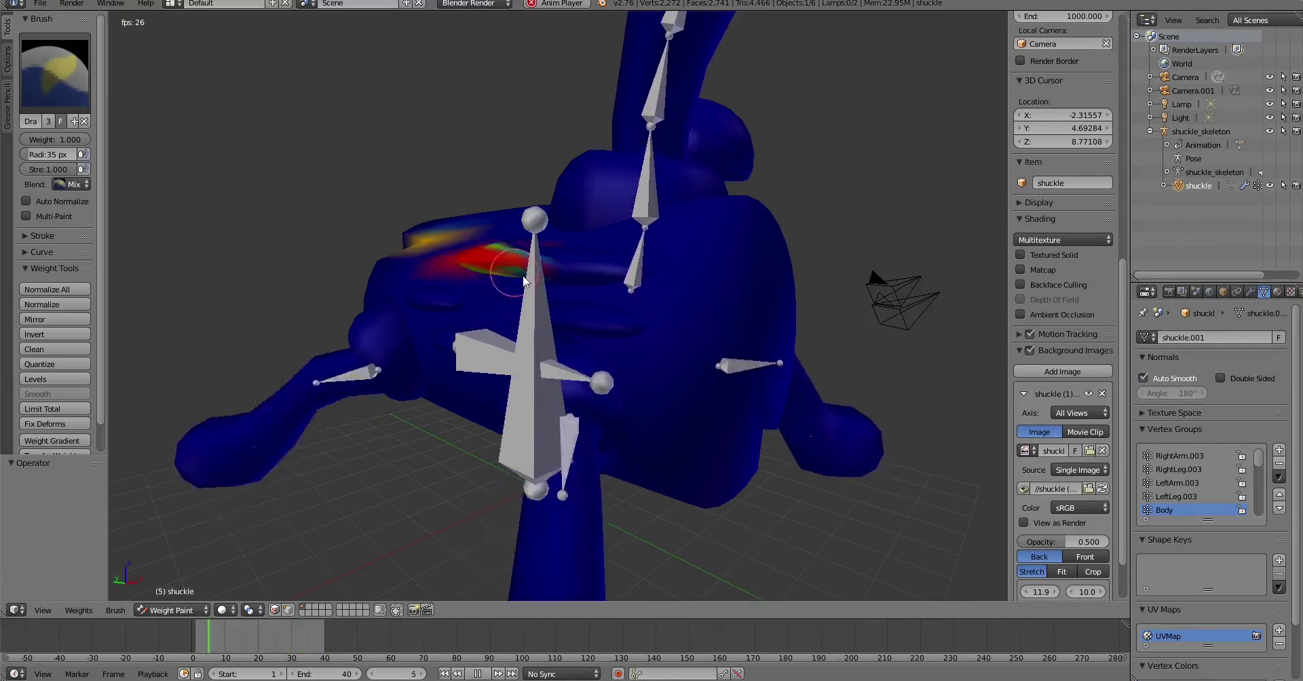
key("Tab")
key("ctrl+l")
mouse_move(578, 324)
middle_mouse_down()
mouse_move(619, 299)
mouse_move(677, 381)
mouse_move(382, 283)
mouse_move(423, 372)
mouse_move(421, 255)
mouse_move(511, 218)
mouse_move(645, 466)
mouse_move(762, 372)
mouse_move(790, 319)
mouse_move(760, 304)
mouse_move(657, 332)
mouse_move(706, 366)
mouse_move(479, 469)
mouse_move(557, 341)
middle_mouse_up()
key("Tab")
key("Tab")
key("Tab")
right_click(761, 372)
scroll(657, 339, "up", 5)
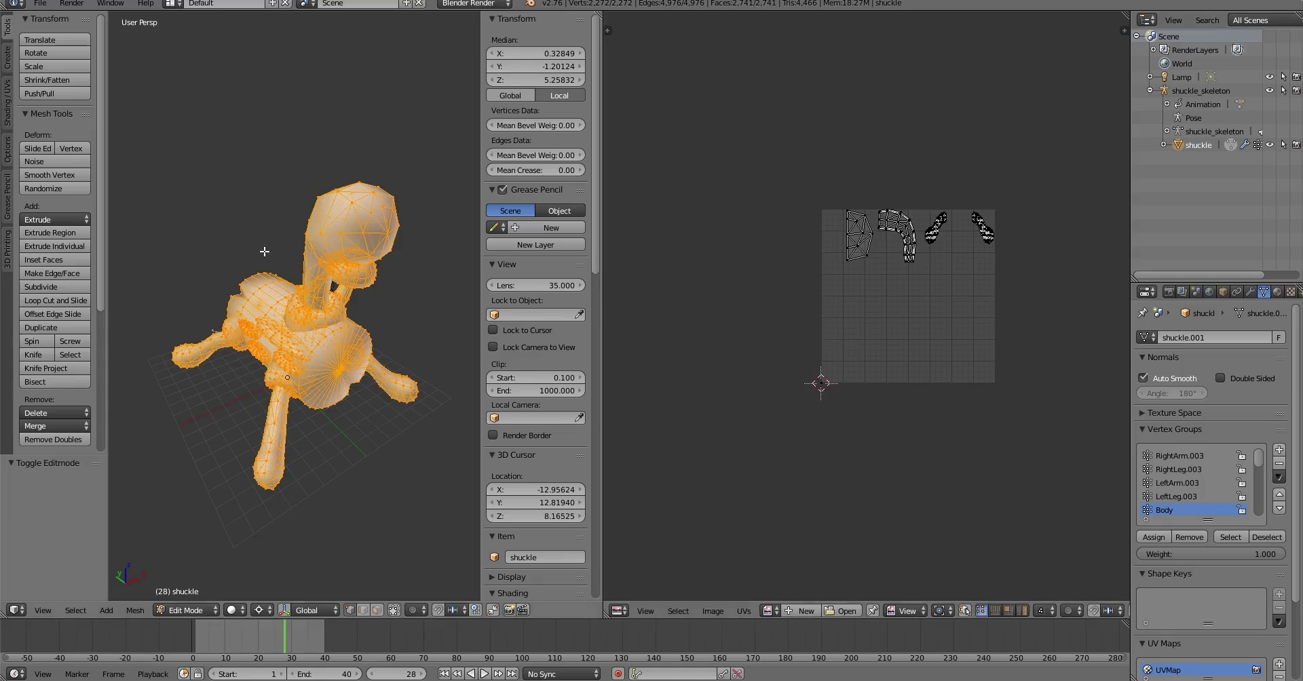
- Select the whole mesh and apply a Smart UV Project unwrap
key("KP_3")
middle_click_drag(272, 277, 409, 338)
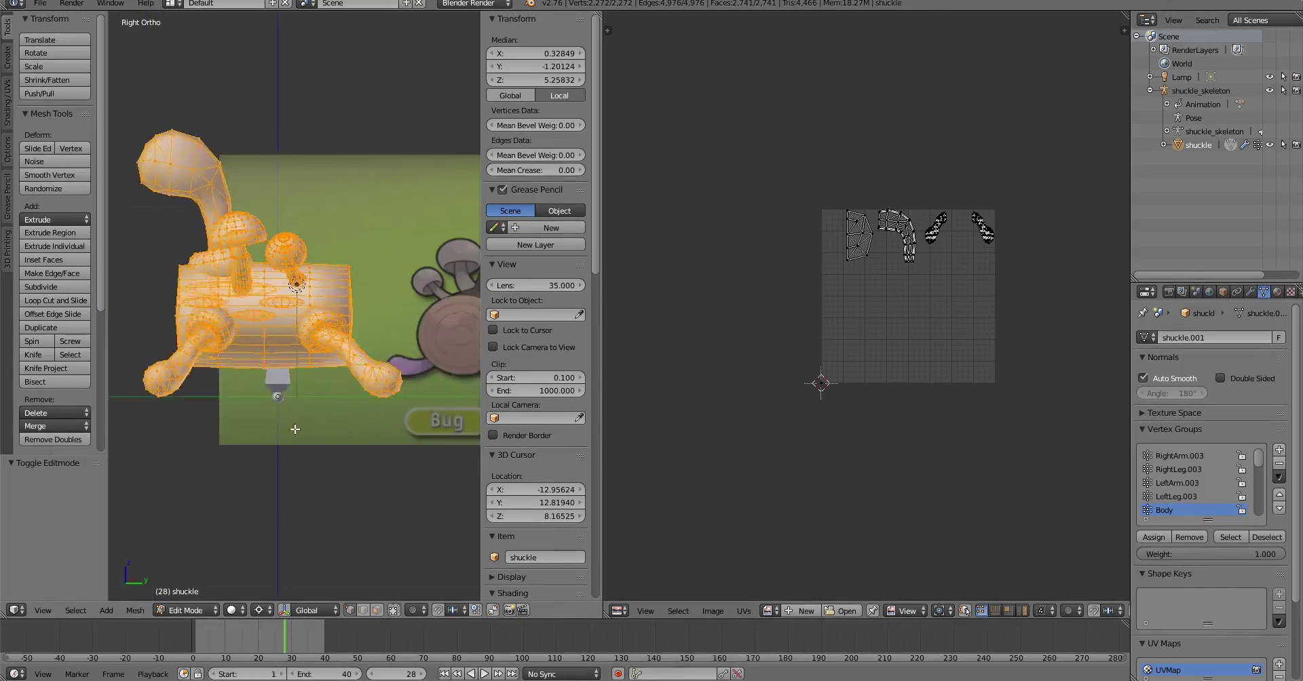
key("a")
key("l")
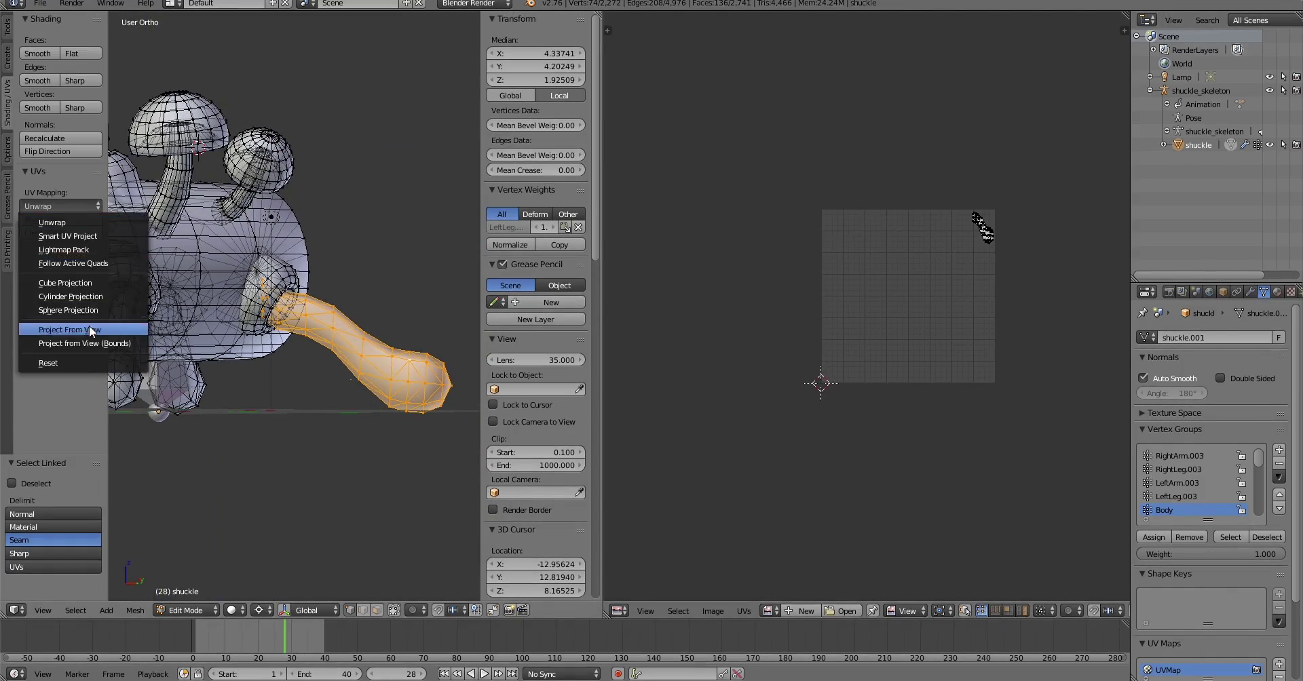
key("Escape")
key("a")
left_click(61, 205)
left_click(68, 235)
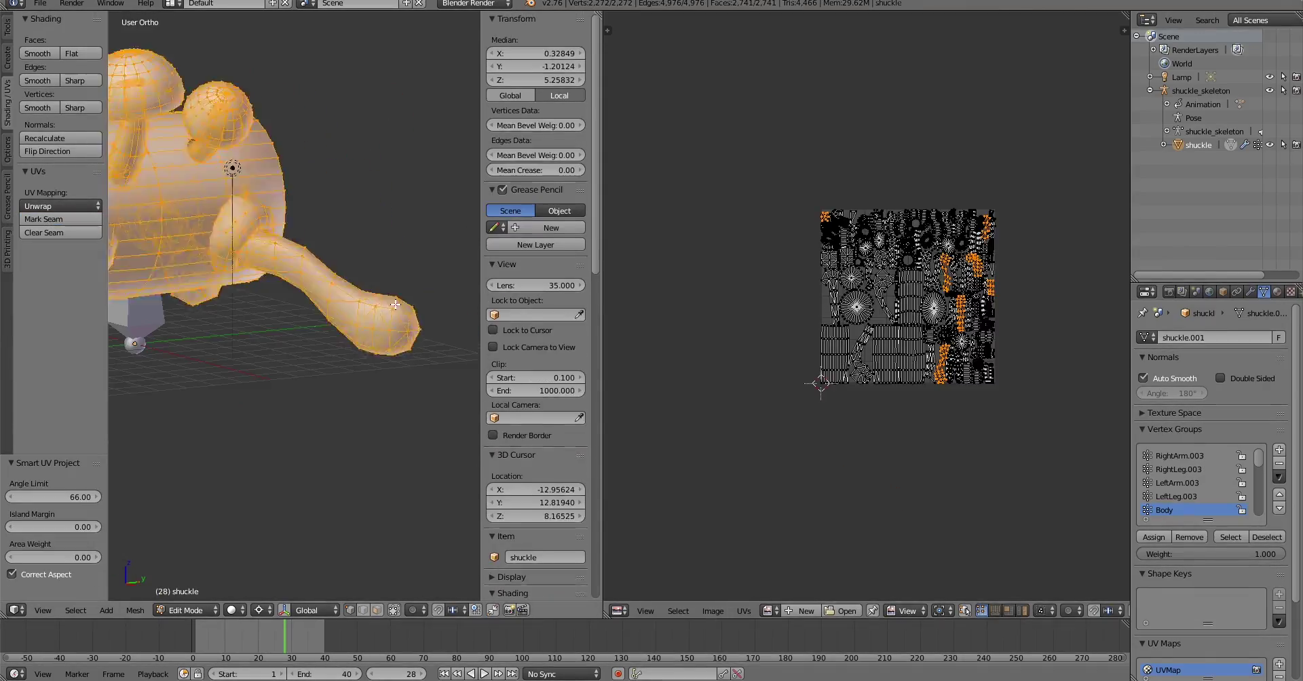
- Select the leg and both arm parts in turn, repositioning a UV island
key("a")
key("l")
middle_click_drag(380, 285, 337, 332)
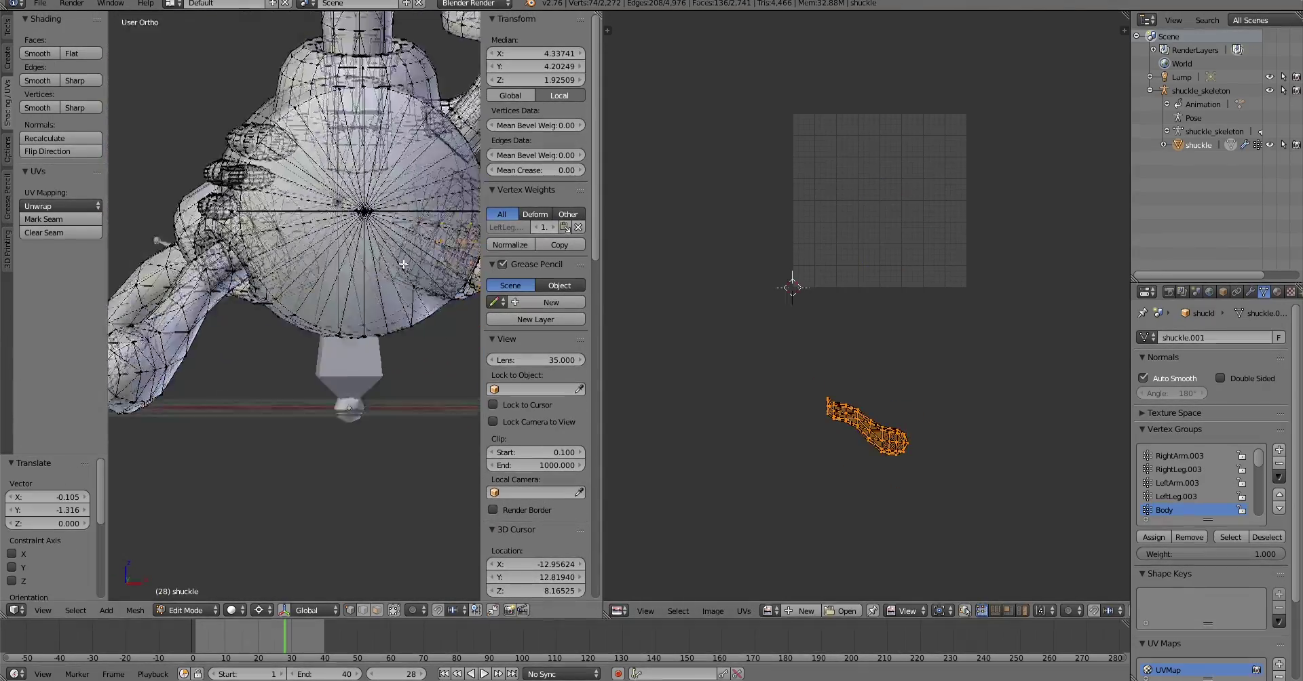
key("a")
key("l")
middle_click_drag(380, 285, 290, 316)
key("a")
key("l")
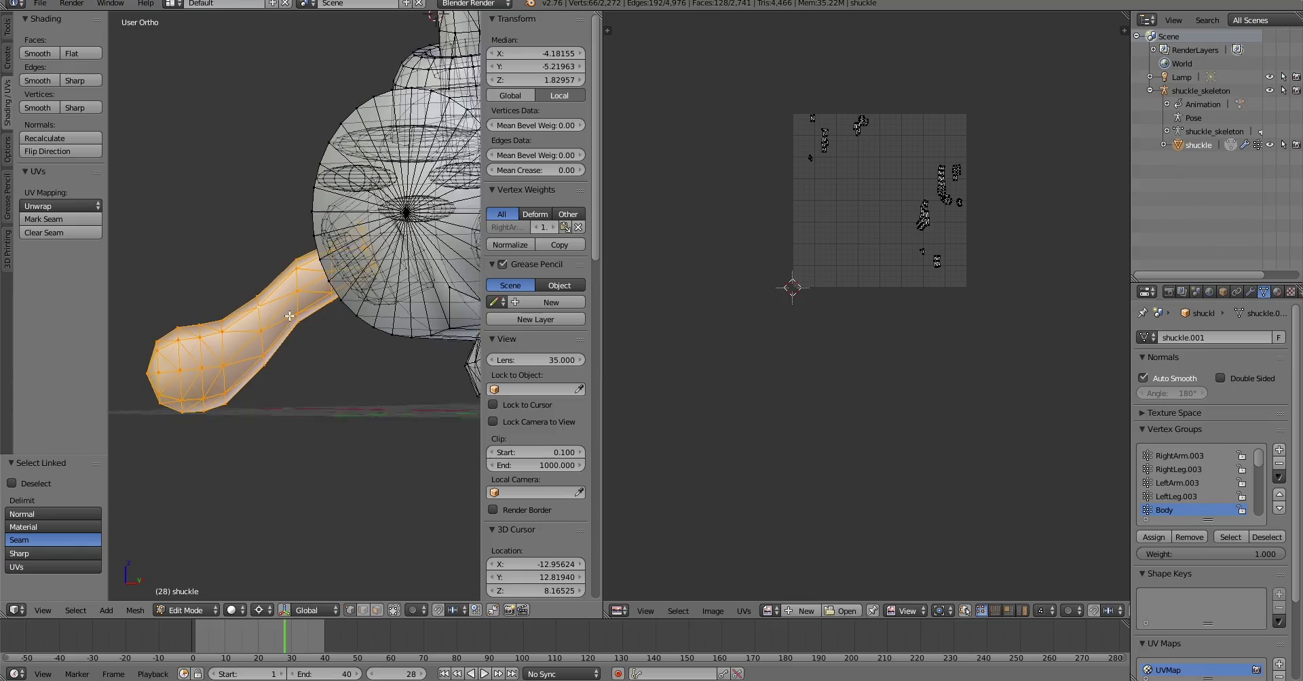
left_click(730, 525)
middle_click_drag(380, 285, 373, 327)
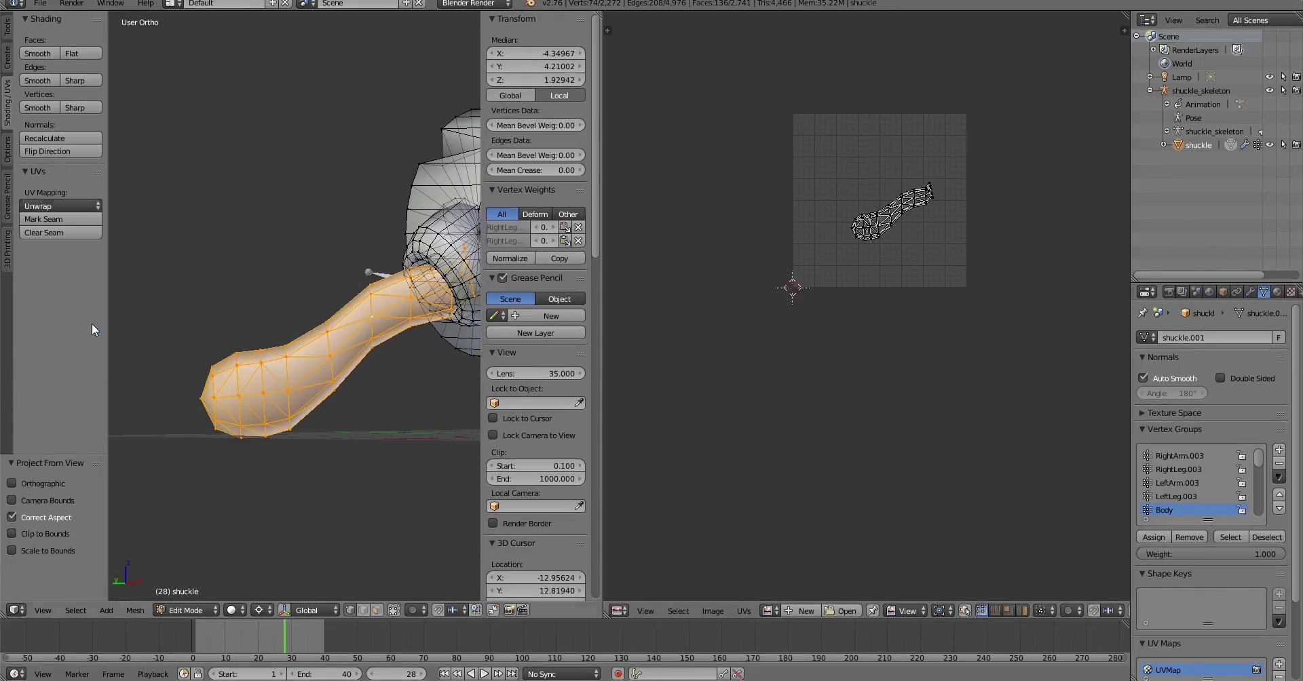
- Select the head part and move its UV island off the grid
key("a")
middle_click_drag(271, 285, 141, 253)
key("l")
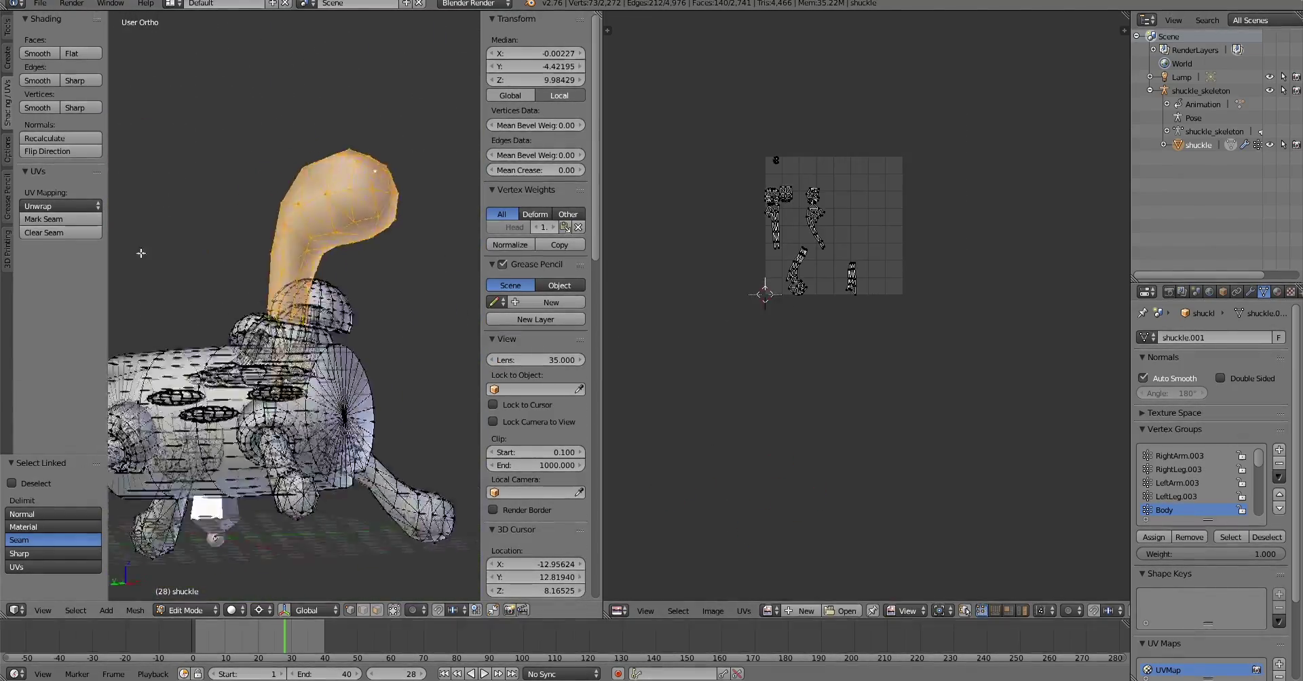
key("KP_3")
scroll(272, 305, "up", 5)
scroll(271, 306, "down", 4)
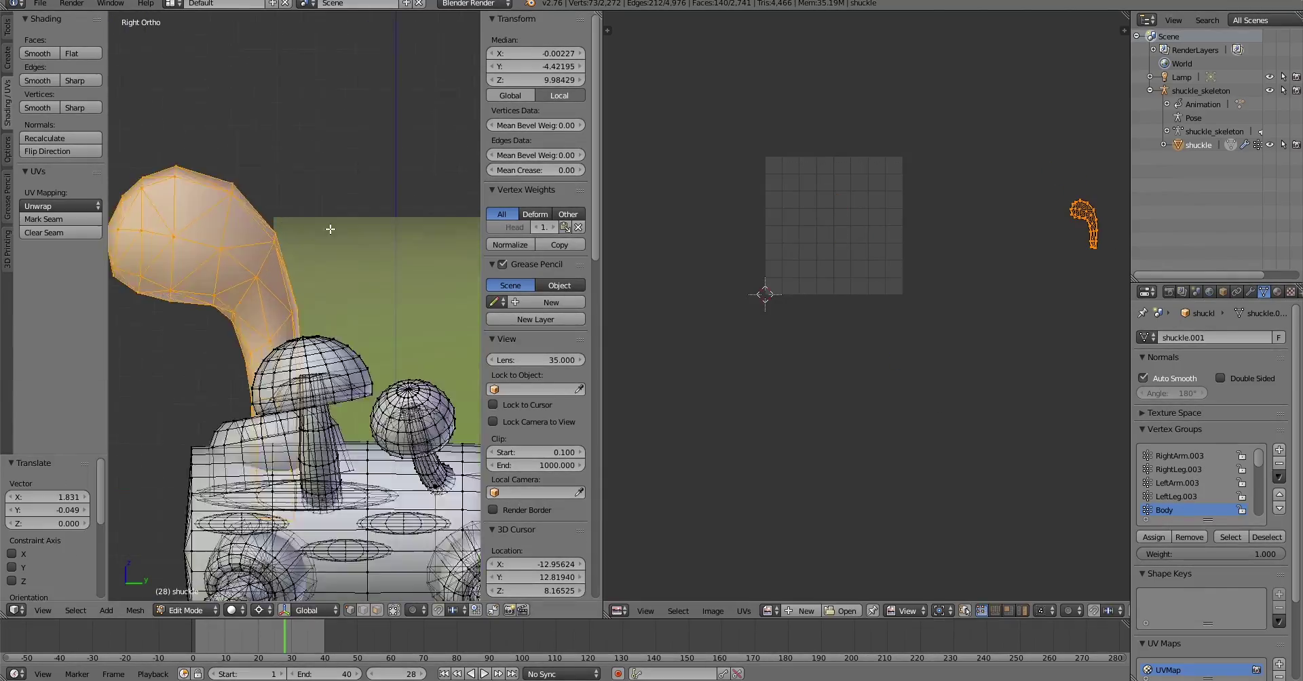
middle_click_drag(330, 229, 353, 271)
- Grow the selection from a head vertex until the whole head cap is selected in front view
right_click(342, 280)
key("ctrl+KP_Add")
scroll(305, 305, "down", 4)
mouse_move(272, 285)
middle_mouse_down()
mouse_move(214, 261)
mouse_move(319, 287)
mouse_move(440, 236)
middle_mouse_up()
right_click(214, 261, "alt")
scroll(213, 260, "up", 5)
scroll(320, 288, "down", 4)
key("ctrl+l")
key("KP_1")
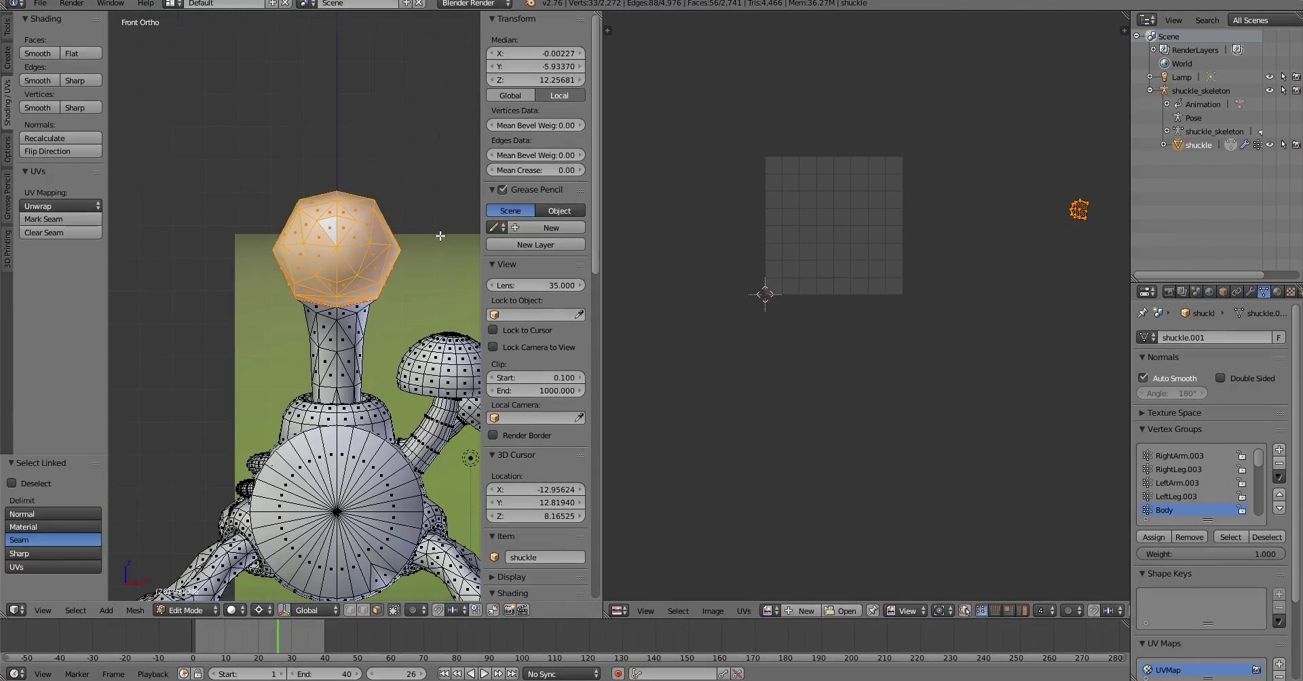
- Project the head cap's UVs from the front view
left_click(79, 203)
left_click(70, 329)
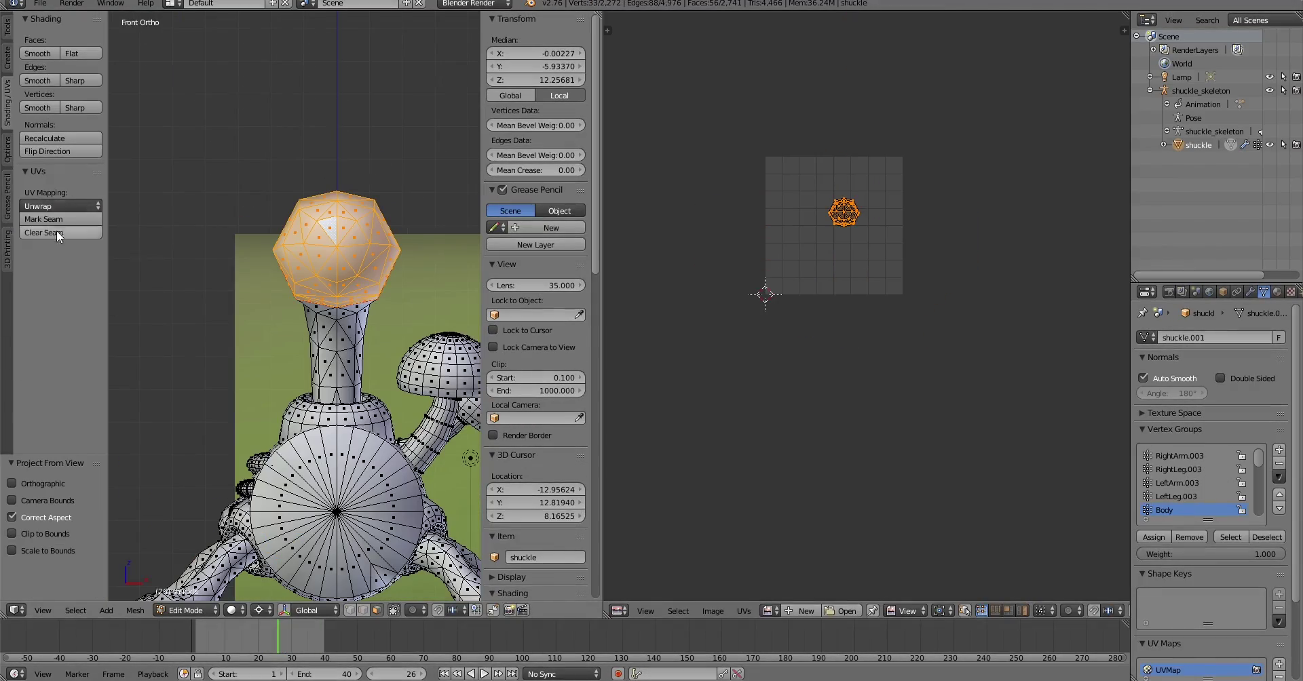
scroll(636, 234, "up", 5)
scroll(995, 156, "down", 8)
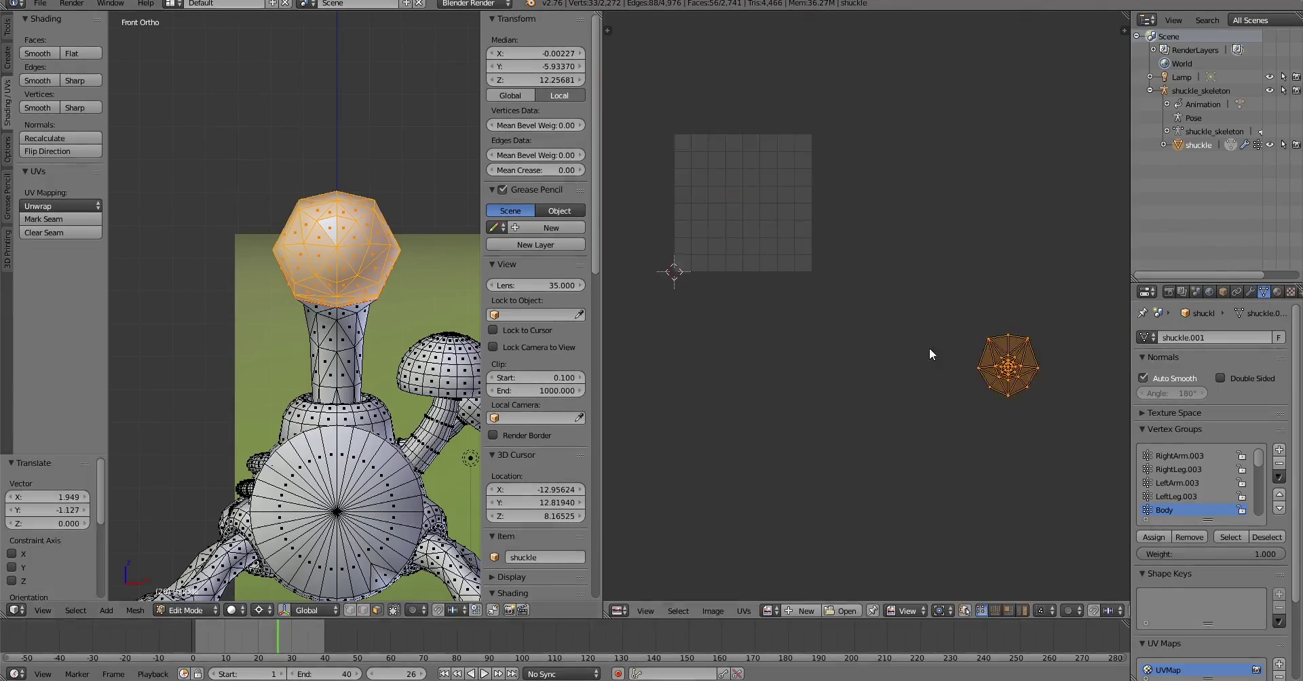
- Select all four pink ring pieces from a single ring face with Ctrl+L
key("a")
mouse_move(407, 339)
middle_mouse_down()
mouse_move(350, 382)
mouse_move(355, 313)
mouse_move(326, 285)
middle_mouse_up()
right_click(350, 382)
key("ctrl+l")
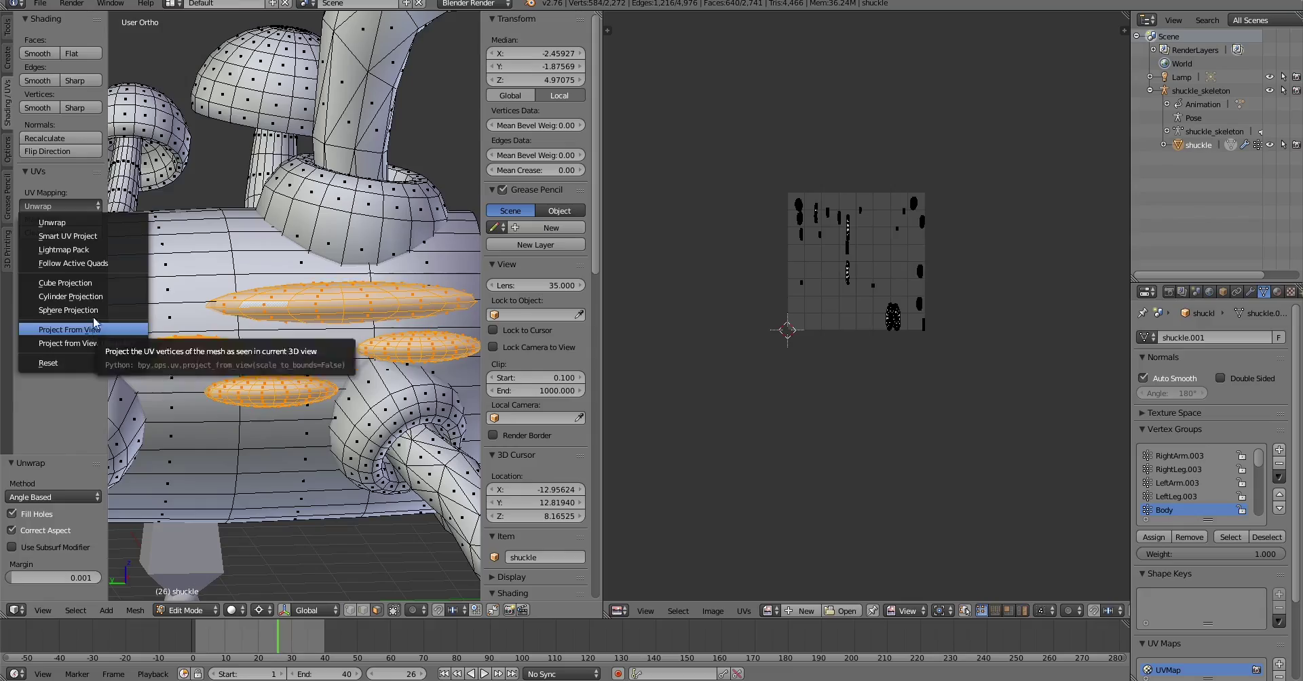
- Sphere-project the pink rings, cylinder-project the log end, and mark the selected edges as a seam
left_click(68, 310)
key("ctrl+KP_3")
left_click(61, 206)
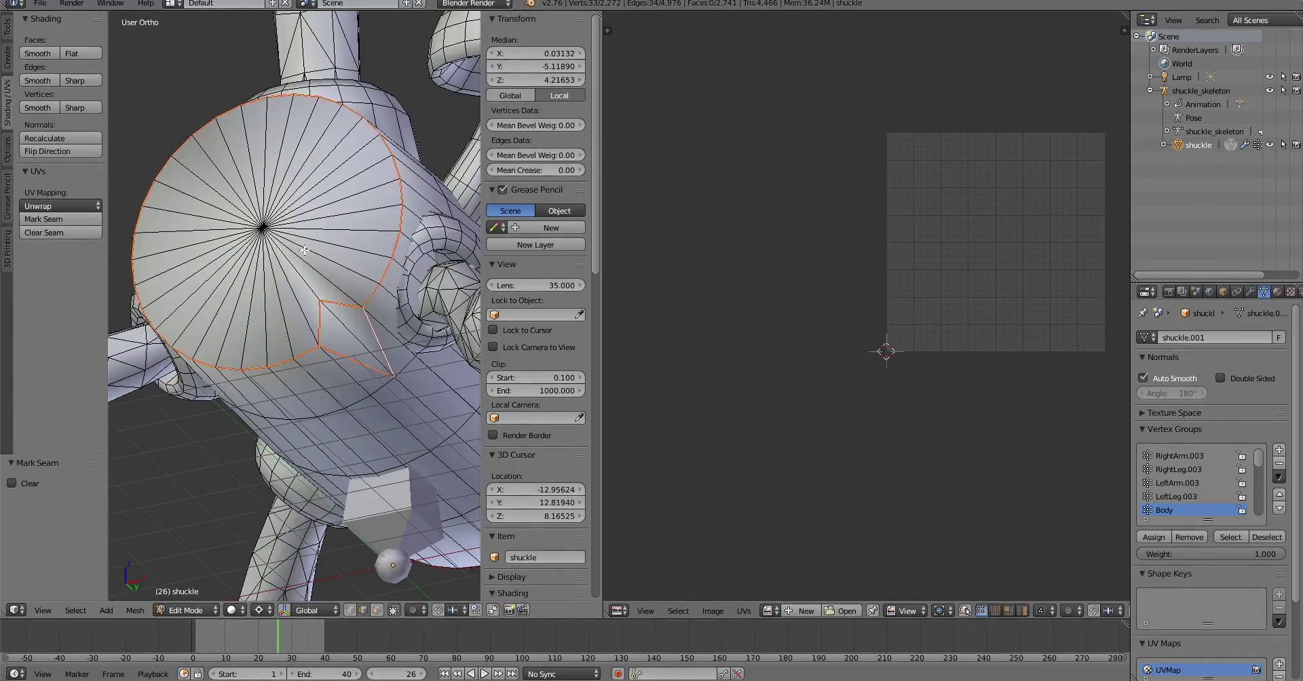
left_click(71, 297)
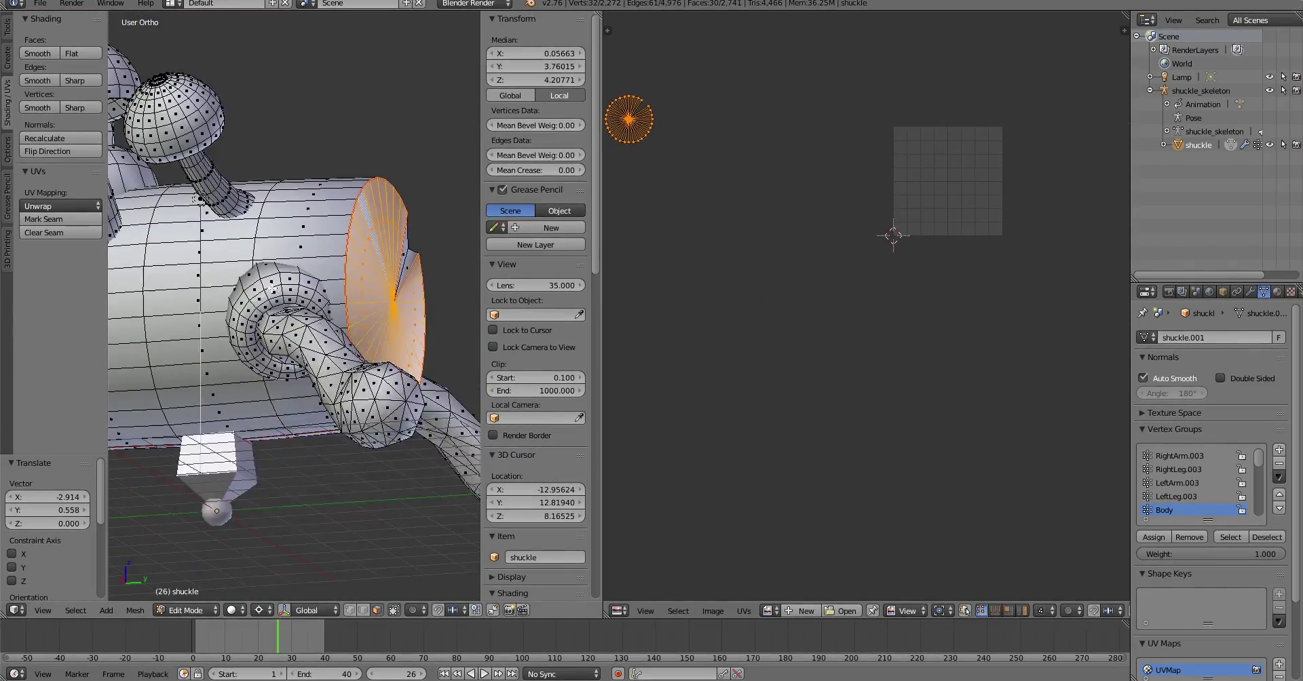
left_click(69, 219)
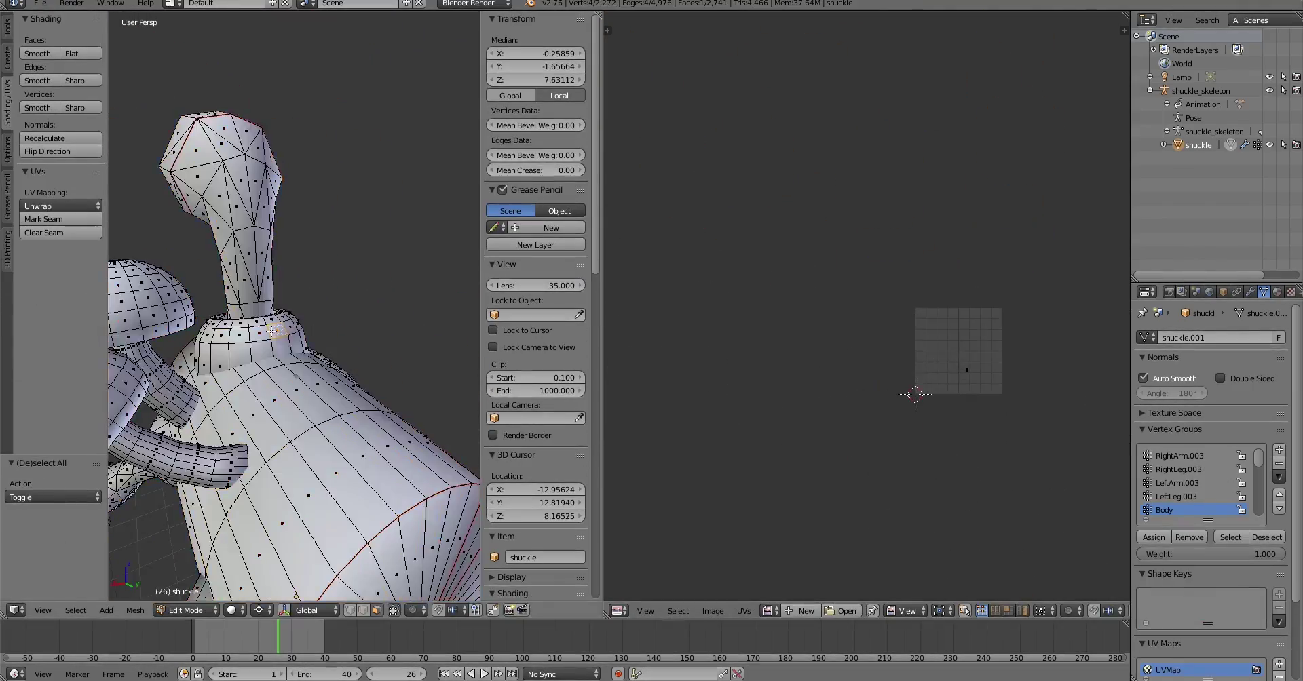
- Unwrap the mushroom collar and stem with Cylinder Projection, then Project From View
key("l")
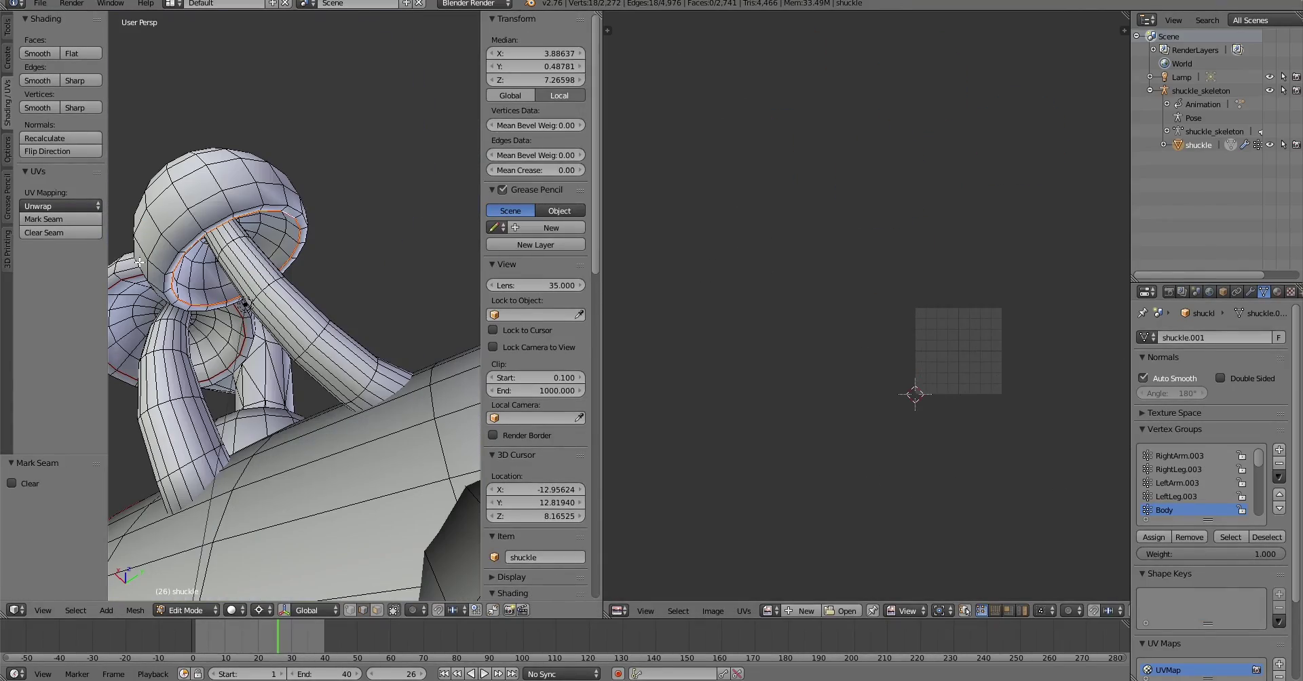
left_click(61, 205)
left_click(70, 297)
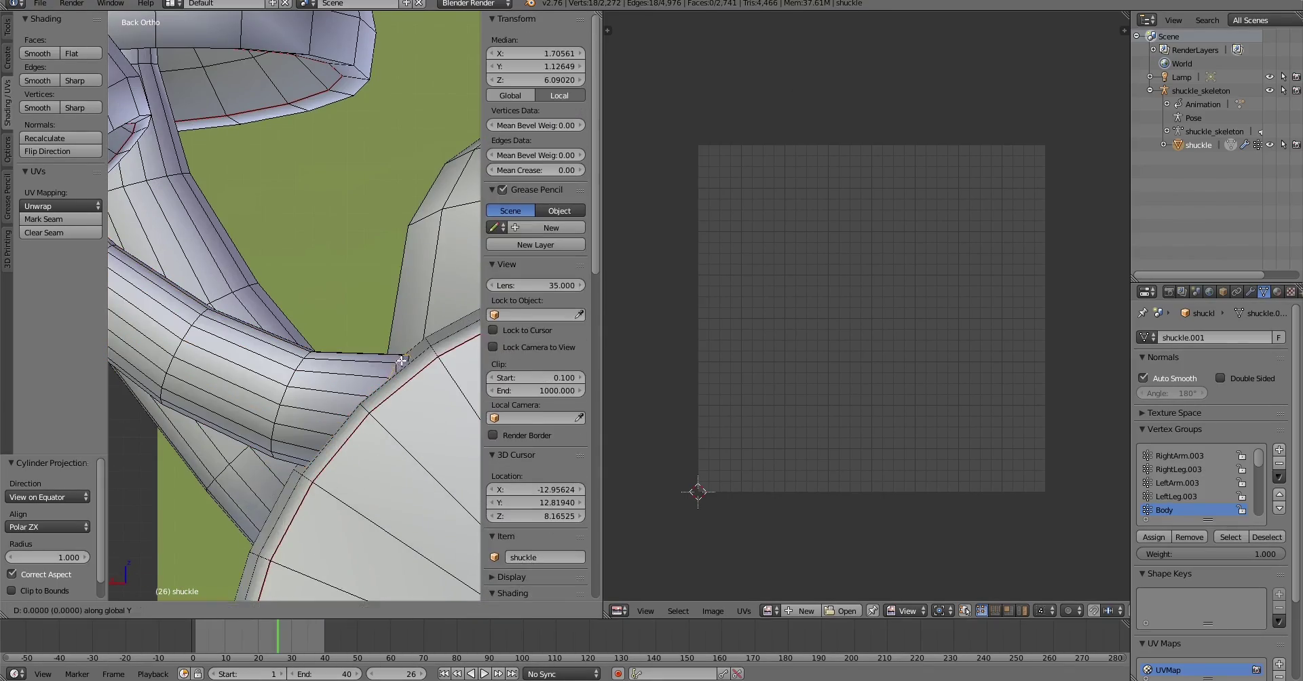
left_click(61, 205)
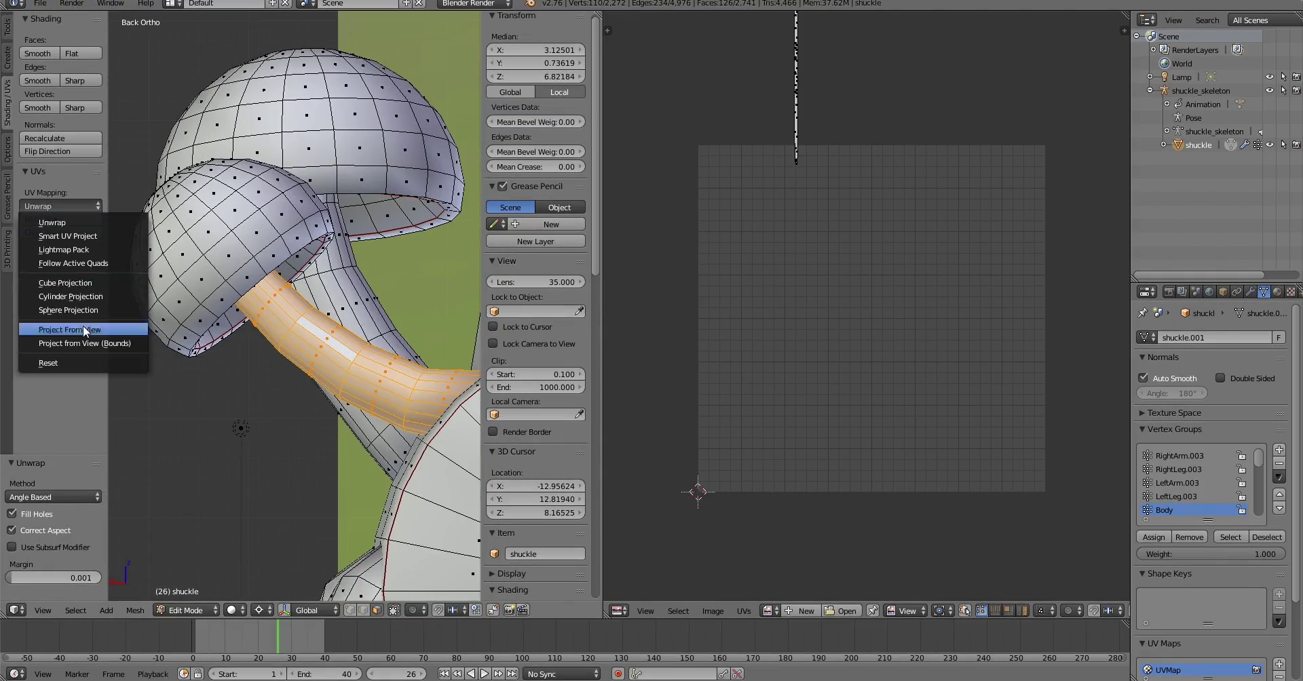
left_click(85, 331)
- Select the mushroom cap up to its seams, then unwrap the triangular log-end face
right_click(294, 253)
key("l")
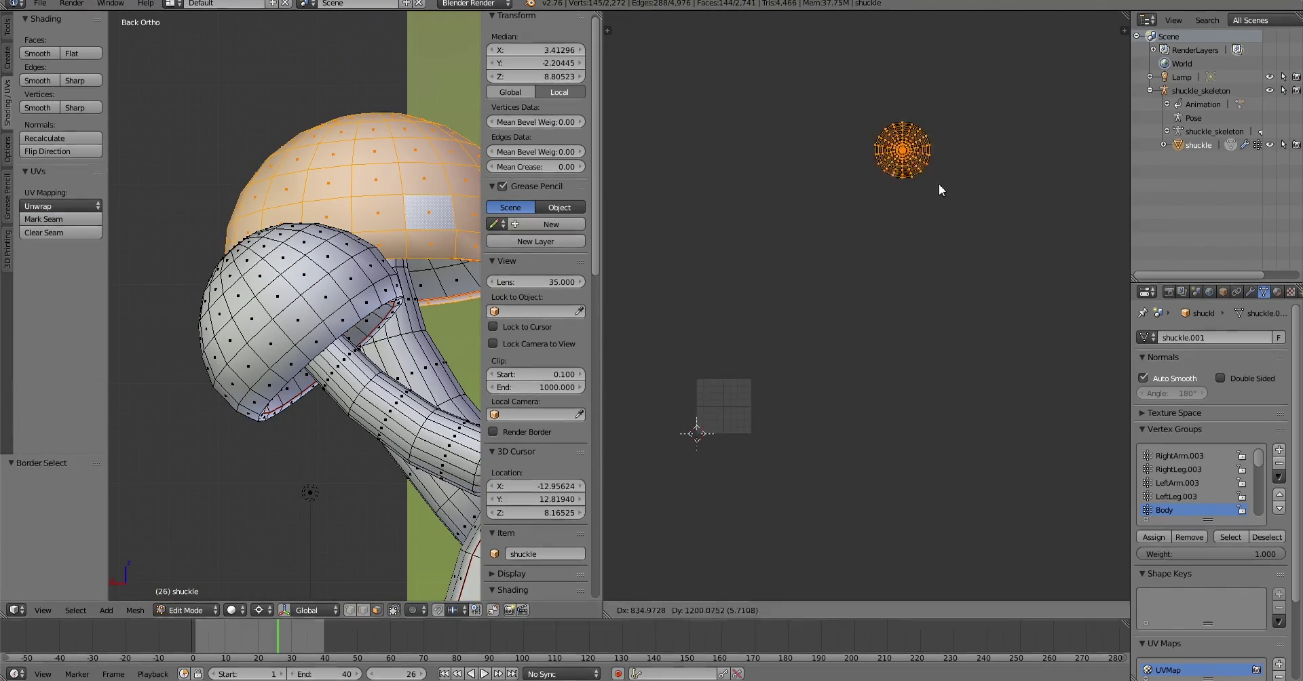
key("a")
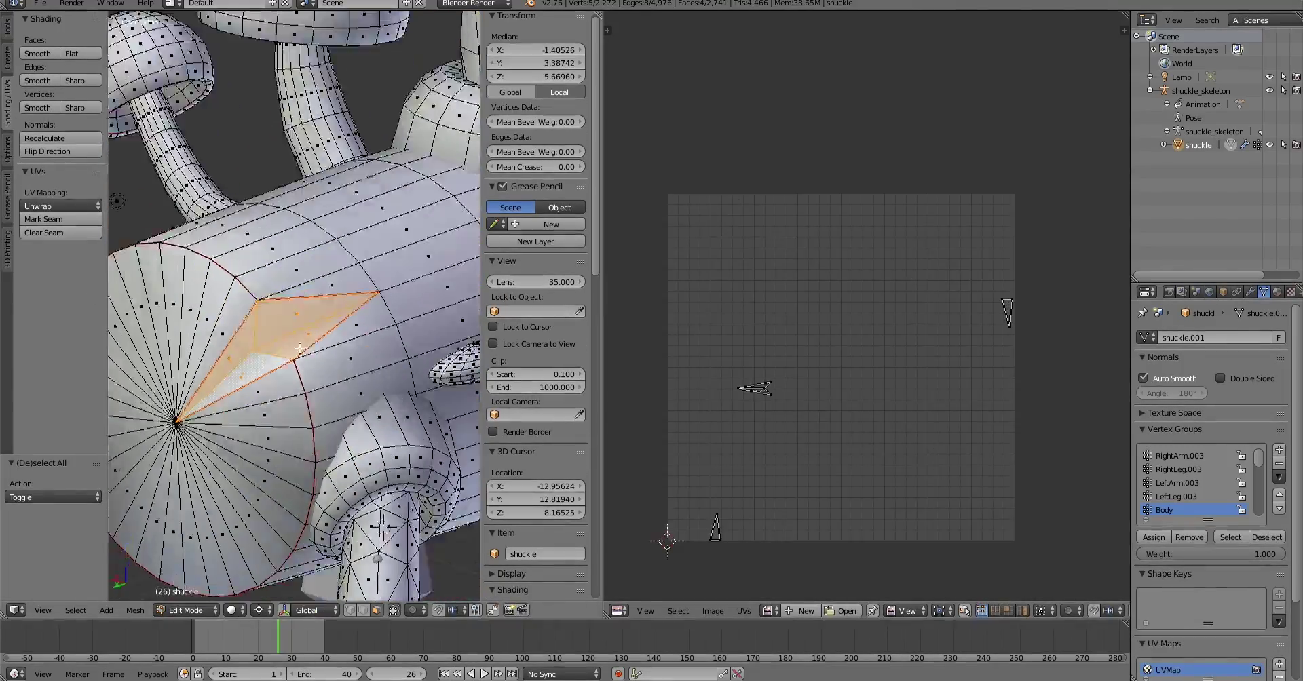
left_click(61, 206)
left_click(78, 226)
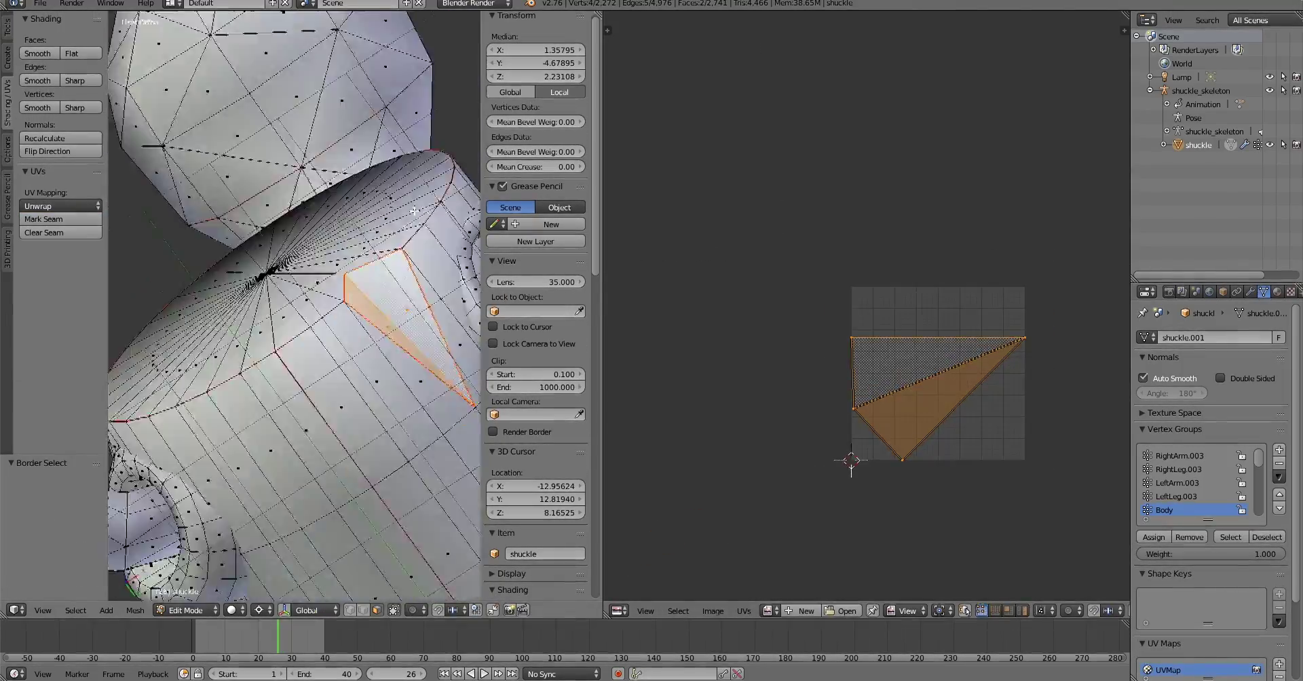
- Select the connected limb pieces with L
key("a")
middle_click_drag(247, 291, 367, 341)
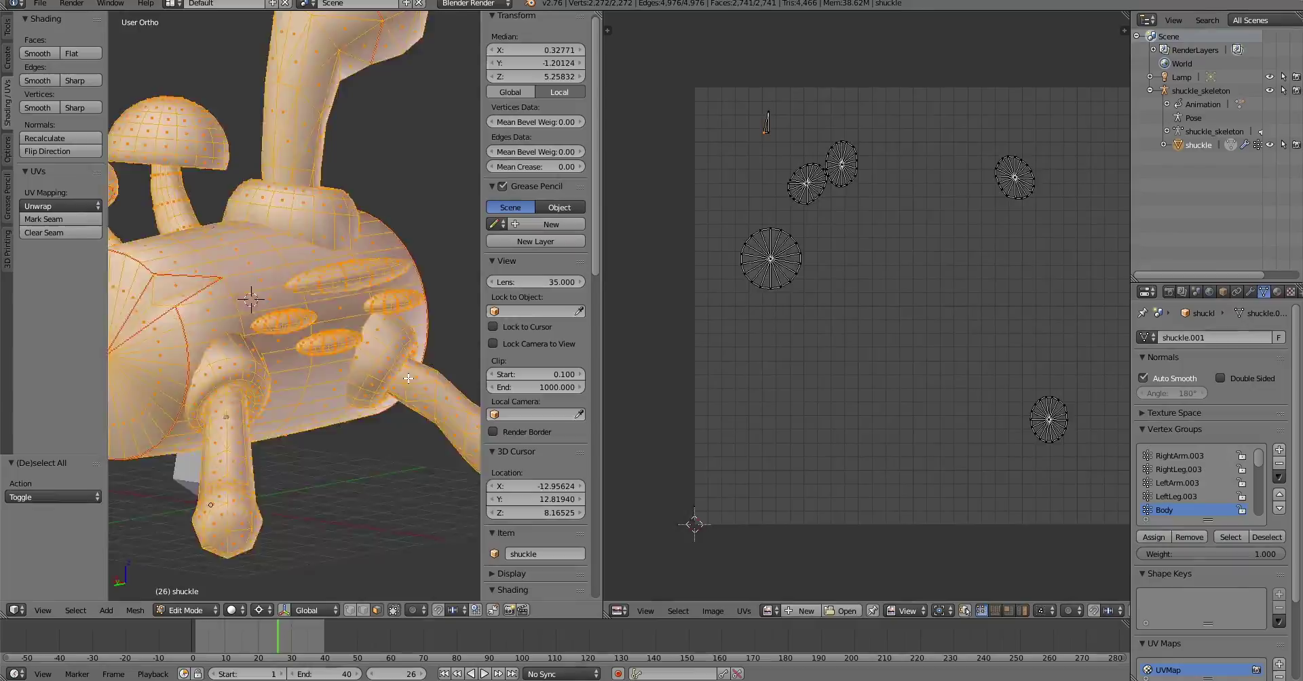
key("a")
key("l")
middle_click_drag(360, 593, 204, 339)
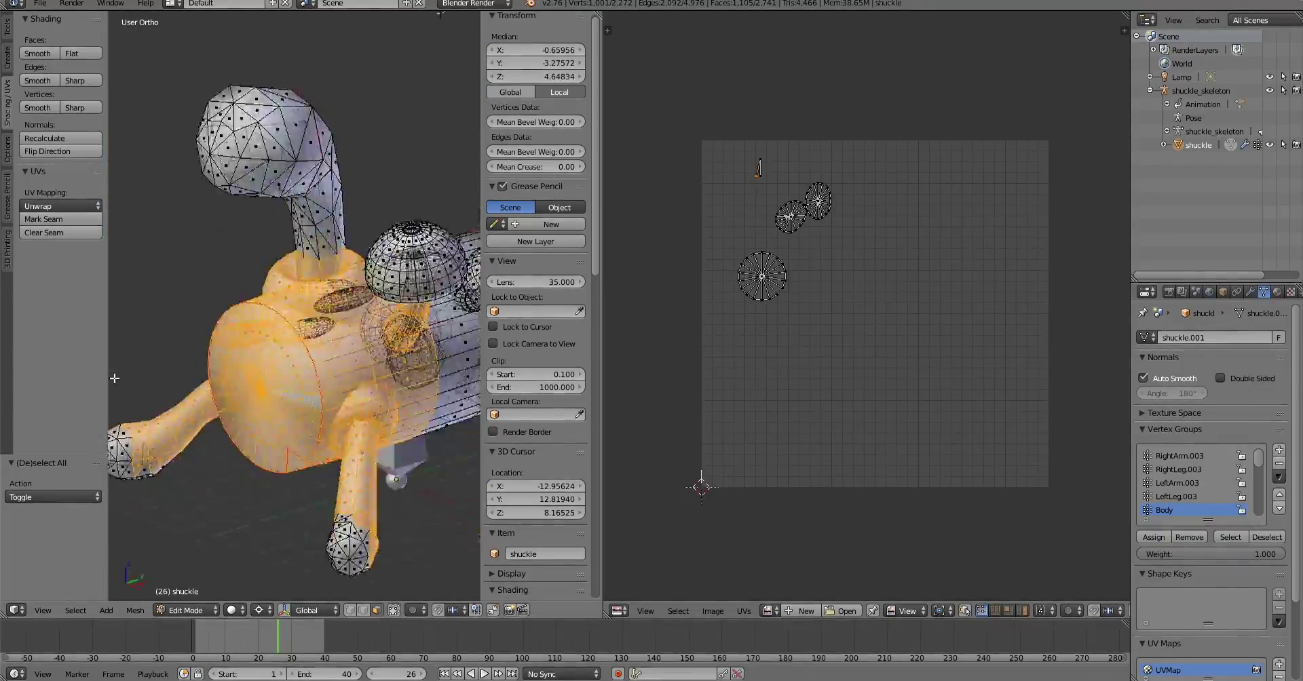
key("l")
scroll(149, 307, "up", 5)
scroll(148, 307, "down", 5)
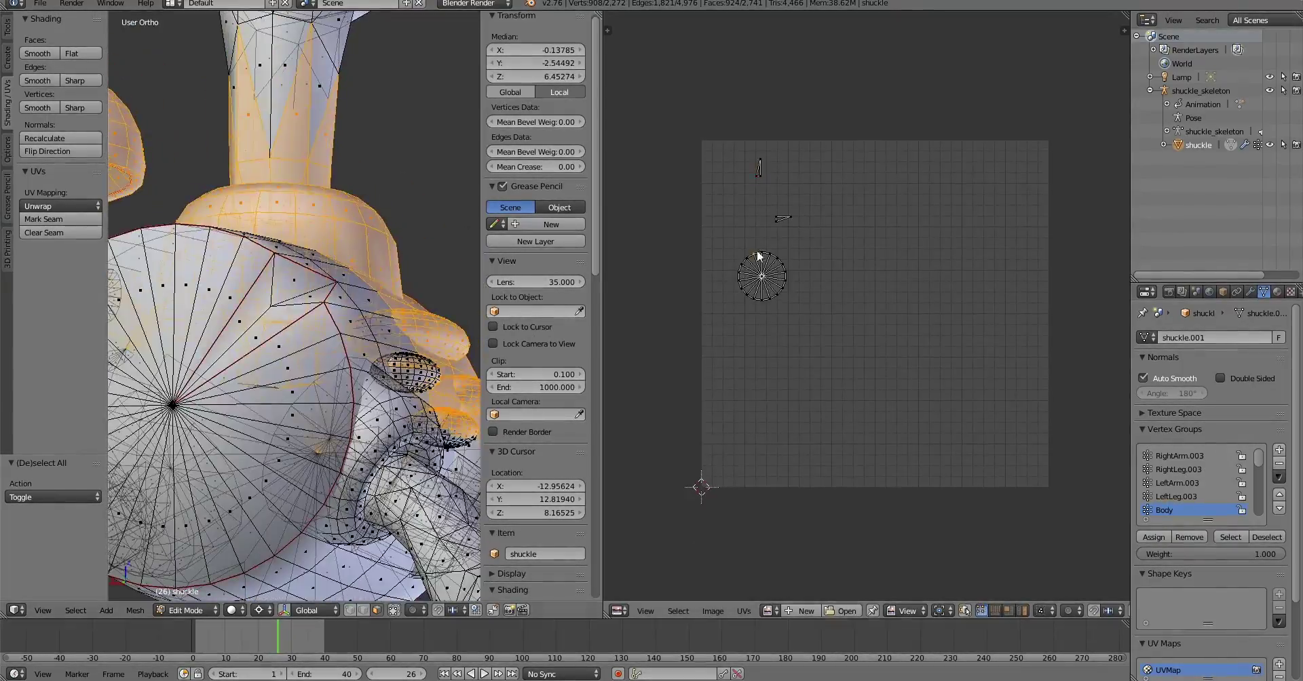
- Add the four log-end discs to the selection and unwrap them
mouse_move(148, 307)
middle_mouse_down()
mouse_move(375, 334)
mouse_move(271, 305)
middle_mouse_up()
scroll(272, 319, "up", 5)
key("l")
key("l")
scroll(272, 305, "down", 5)
left_click(61, 206)
left_click(69, 228)
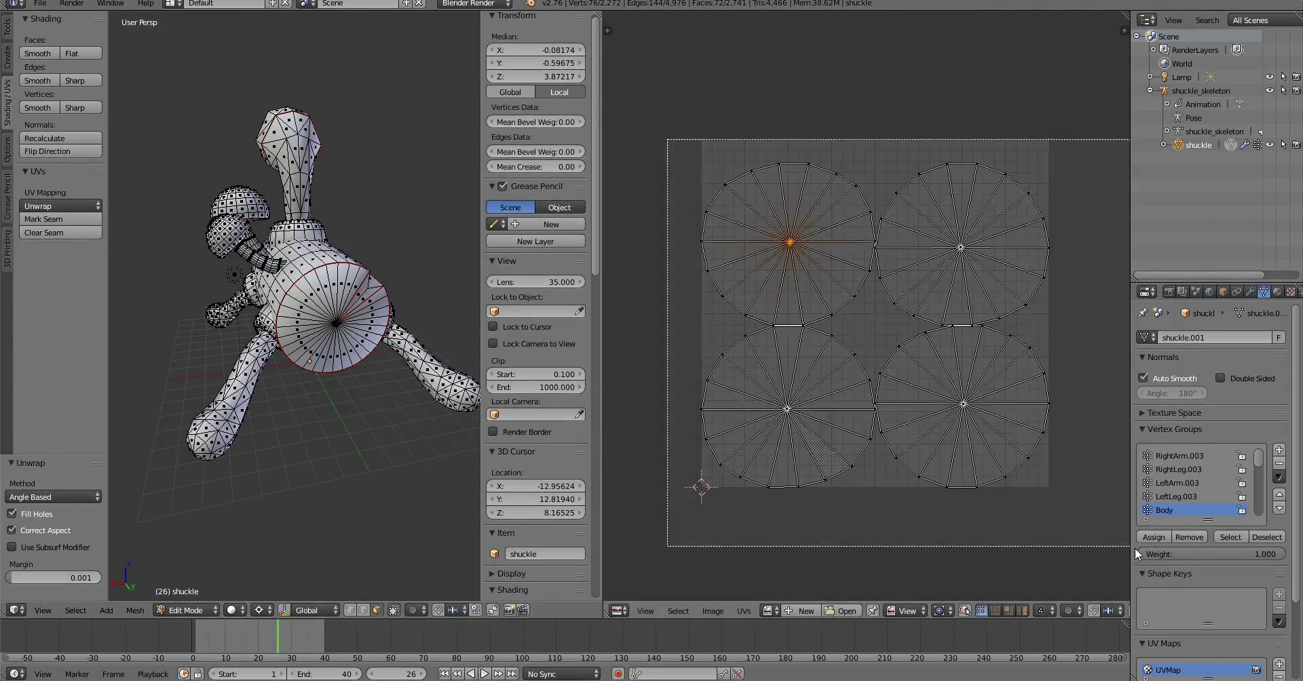
- Scale up all UV islands and box-select a disc island
key("a")
key("s")
left_click(861, 305)
scroll(776, 293, "up", 4)
key("a")
scroll(776, 293, "down", 4)
right_click_drag(776, 293, 857, 196)
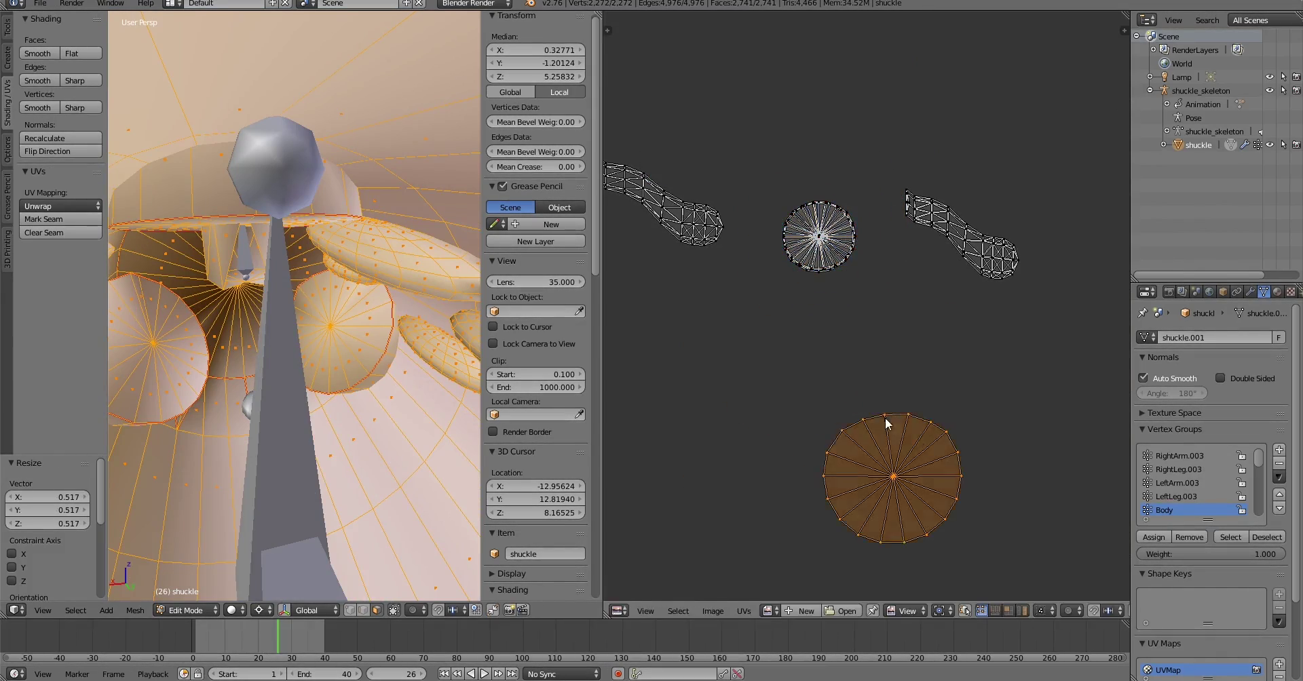
scroll(885, 418, "down", 4)
- Move an arm-shaped UV island toward the upper left
right_click(832, 288)
scroll(848, 305, "up", 4)
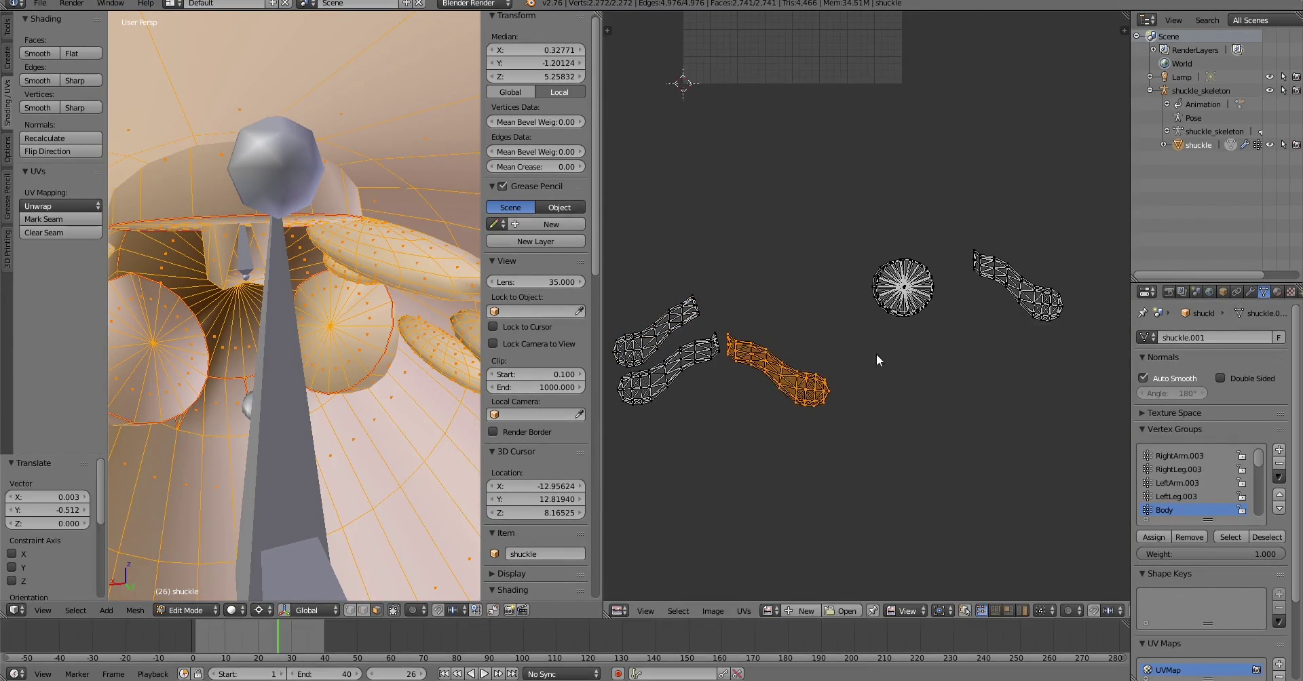
left_click(672, 356)
scroll(669, 363, "up", 4)
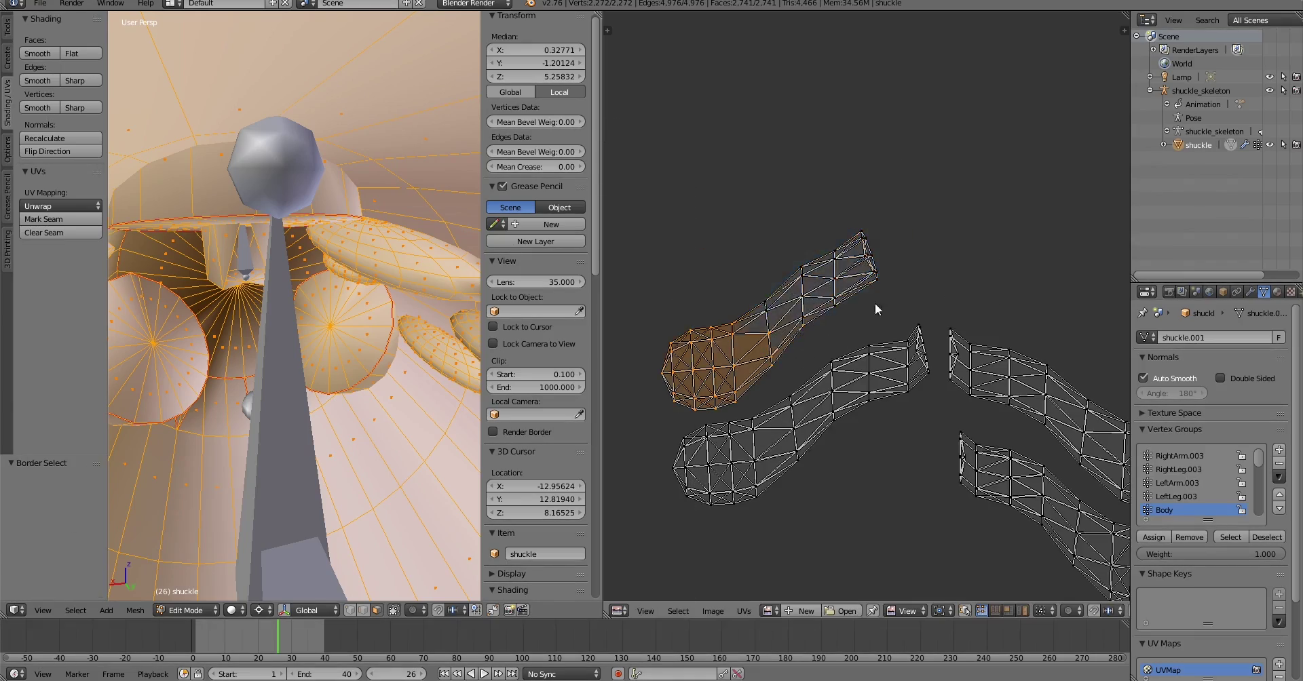
scroll(779, 352, "down", 3)
- Scale the disc islands to 0.517 and move them to a new position
right_click(695, 264)
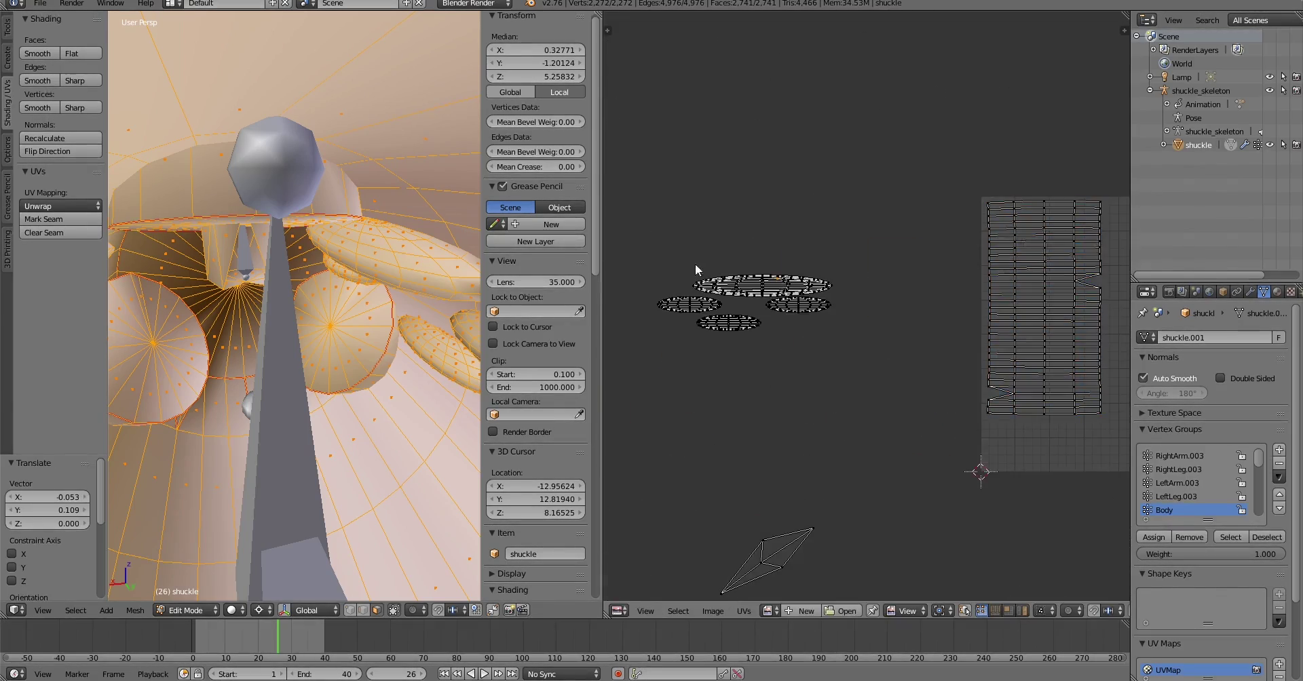
key("s")
left_click(883, 407)
key("g")
scroll(950, 468, "down", 2)
left_click(890, 471)
scroll(914, 329, "up", 6)
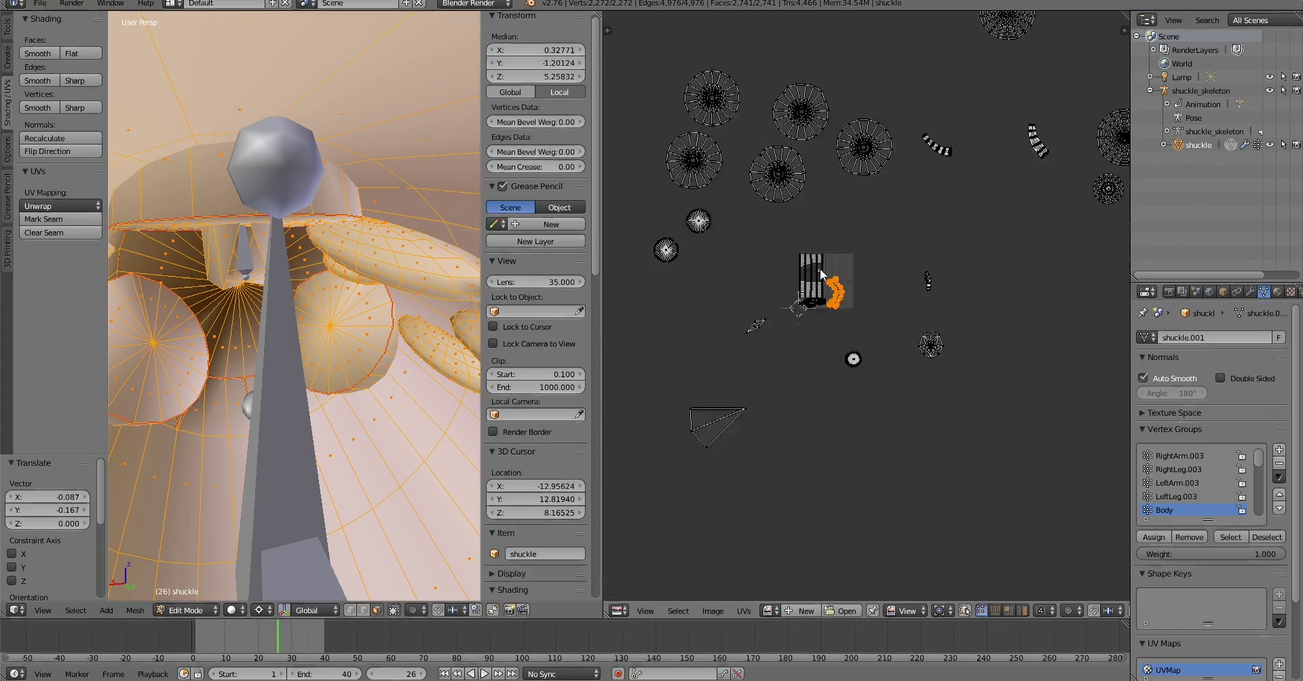
- Shrink the small disc island and move the disc islands into place
left_click_drag(760, 139, 760, 140)
key("s")
left_click(775, 269)
scroll(775, 269, "up", 3)
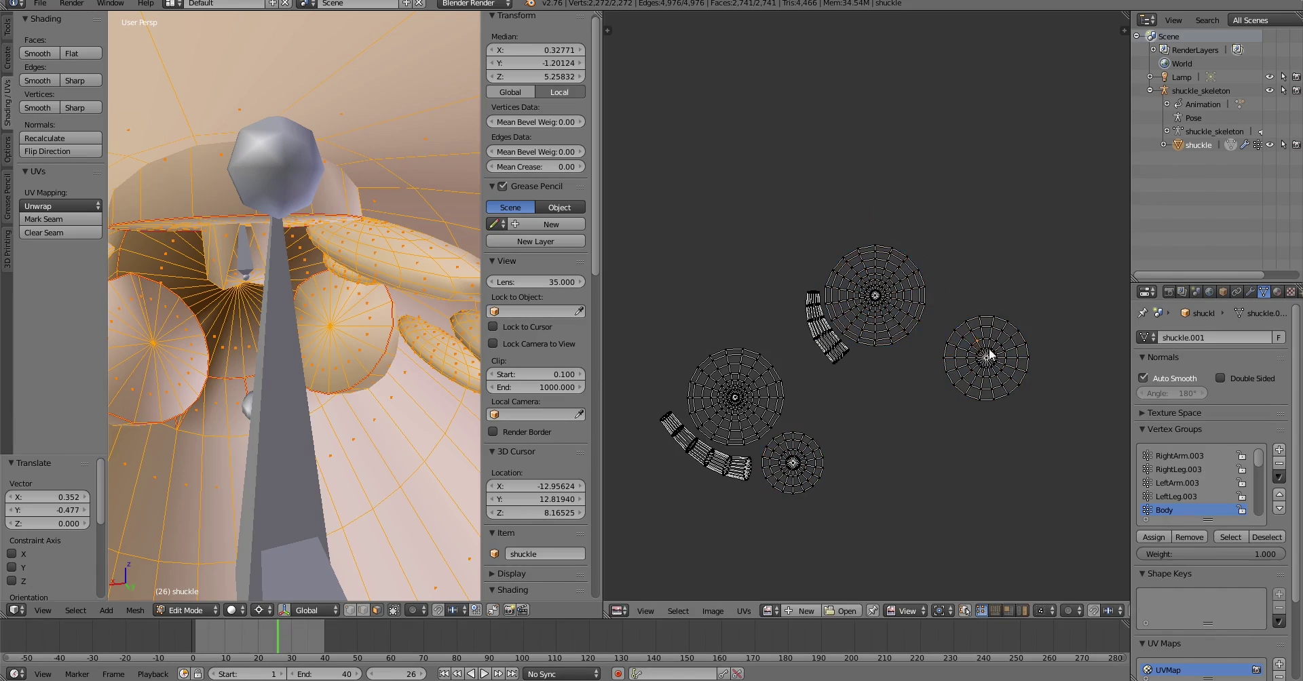
left_click(914, 401)
scroll(831, 373, "down", 3)
key("b")
left_click_drag(663, 198, 931, 392)
key("g")
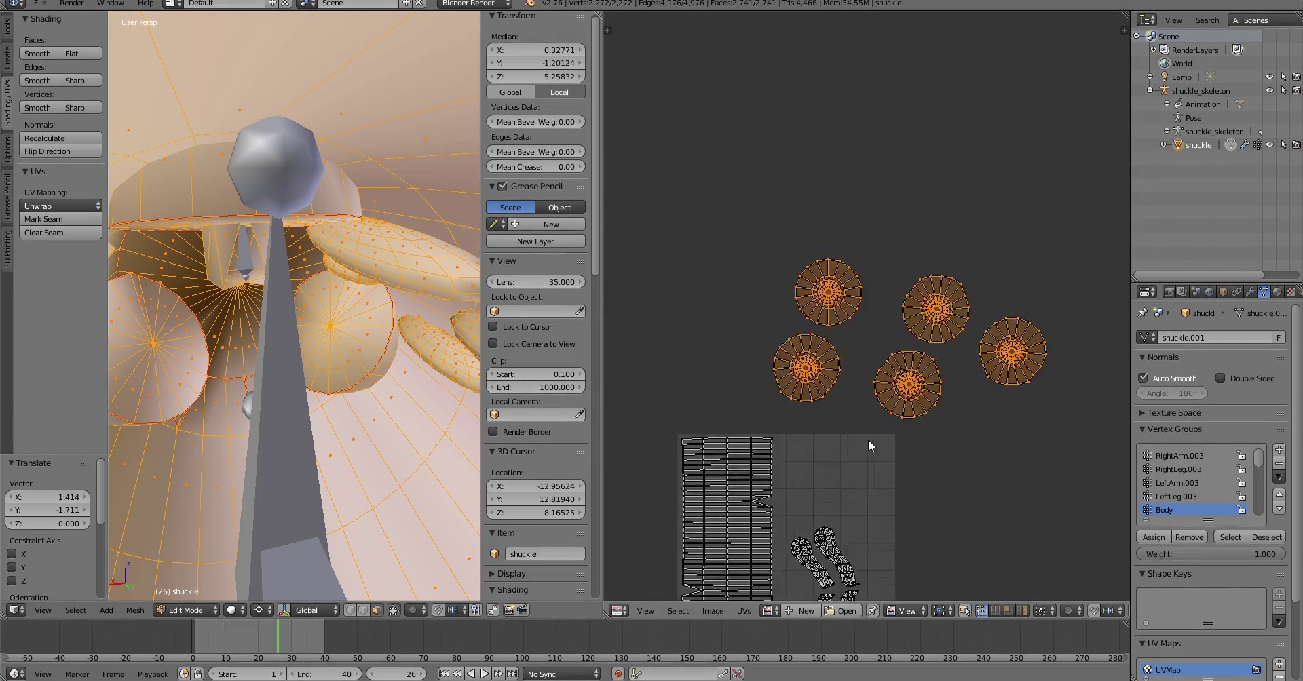
left_click(868, 438)
- Move the triangle face island into the layout and shrink it
left_click_drag(790, 384, 789, 385)
scroll(757, 356, "up", 3)
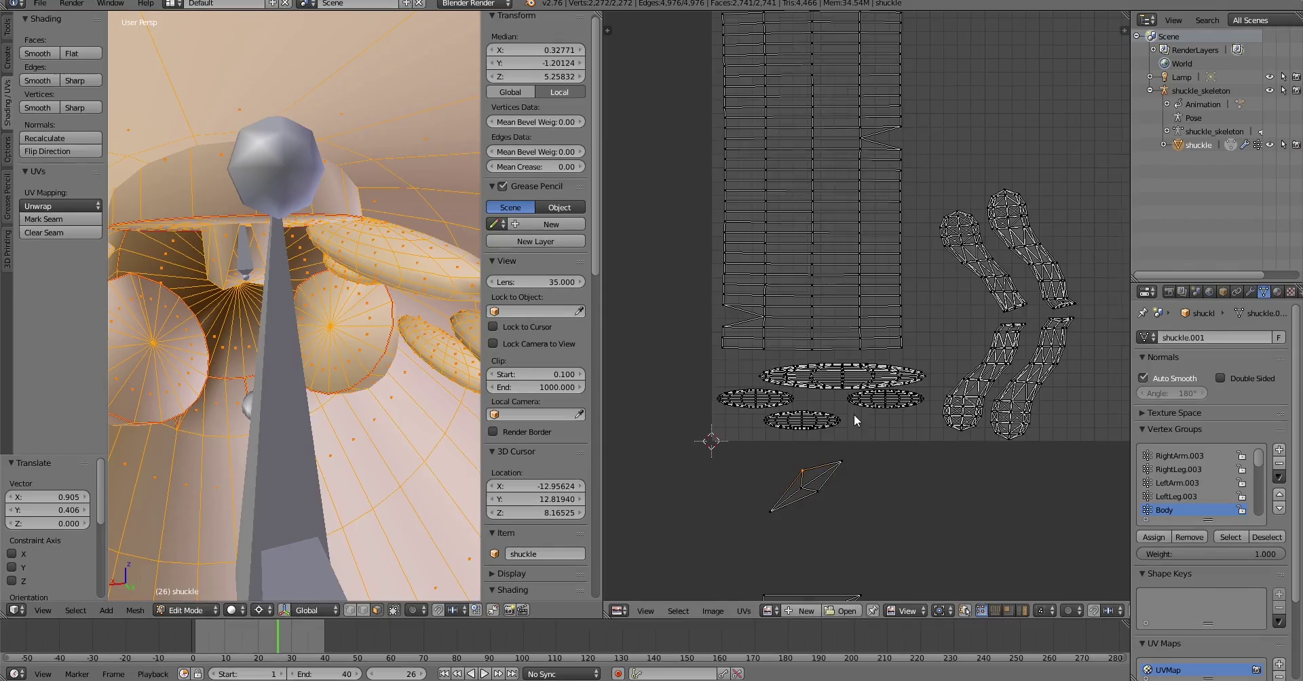
key("ctrl+z")
key("ctrl+z")
key("g")
scroll(896, 380, "up", 2)
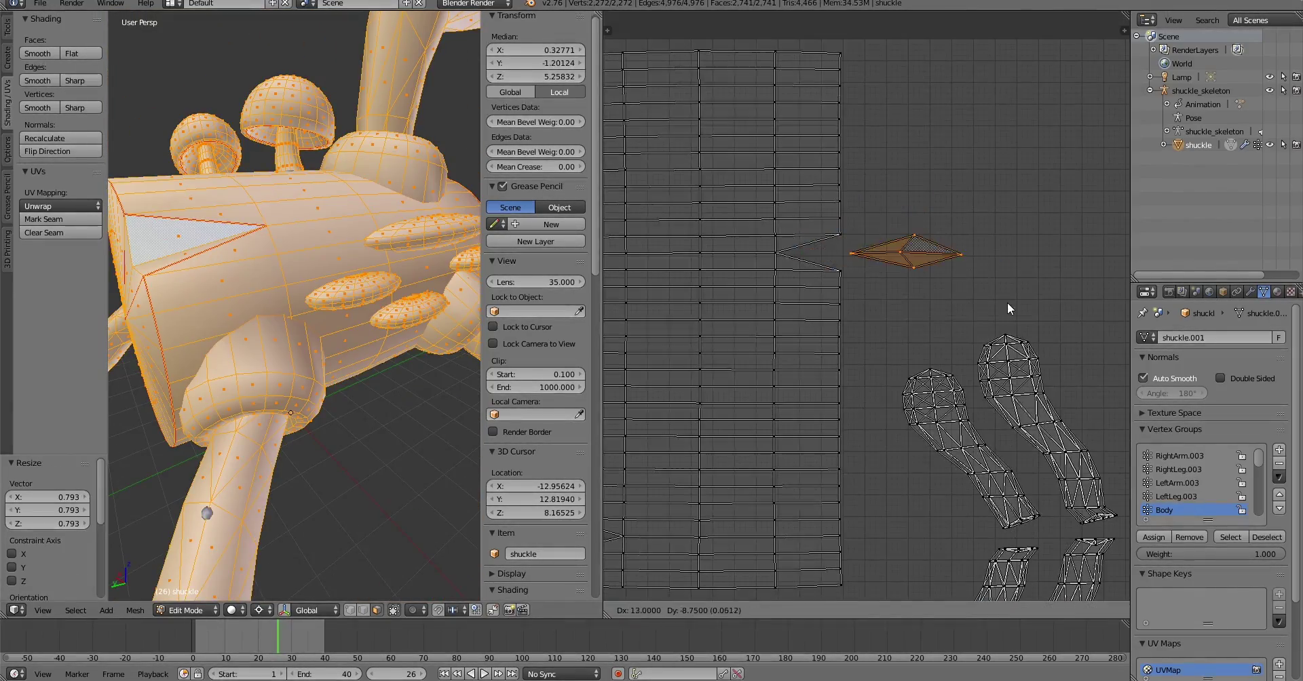
scroll(1009, 308, "down", 3)
left_click(902, 238)
scroll(785, 337, "up", 4)
key("s")
left_click(791, 333)
scroll(801, 319, "down", 2)
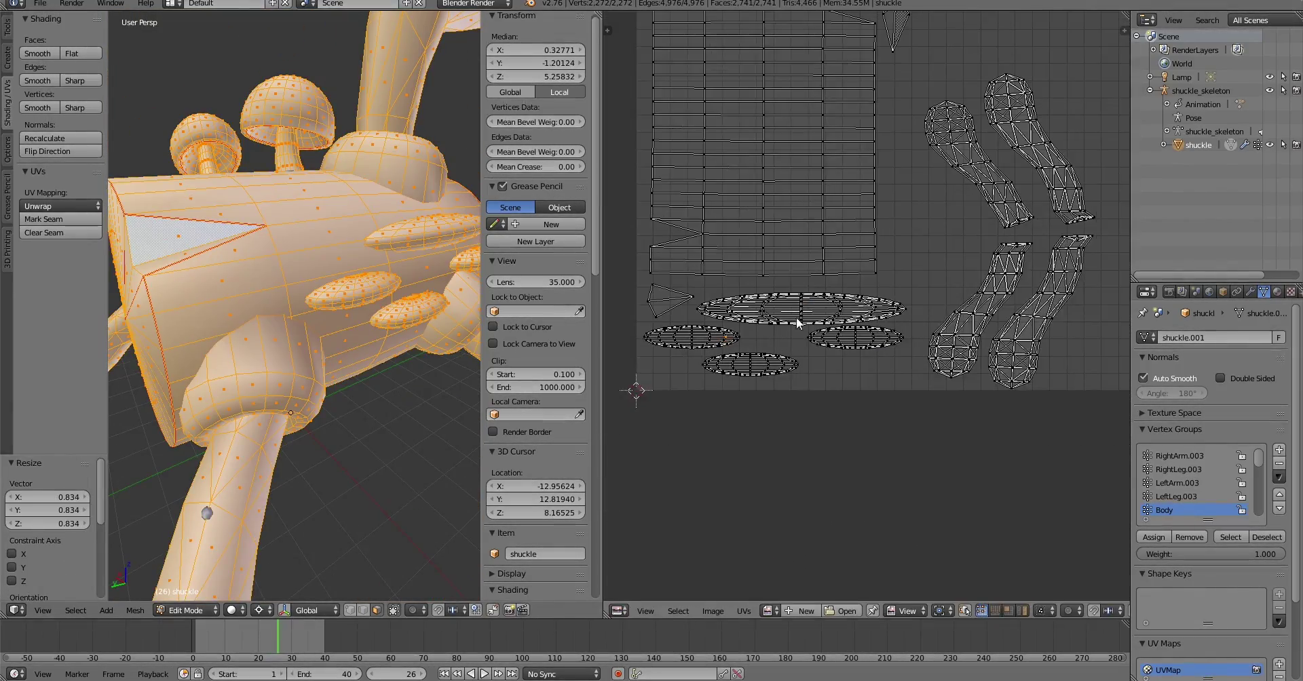
- Reposition the ring island and rotate it upright
key("b")
left_click_drag(873, 422, 811, 329)
key("g")
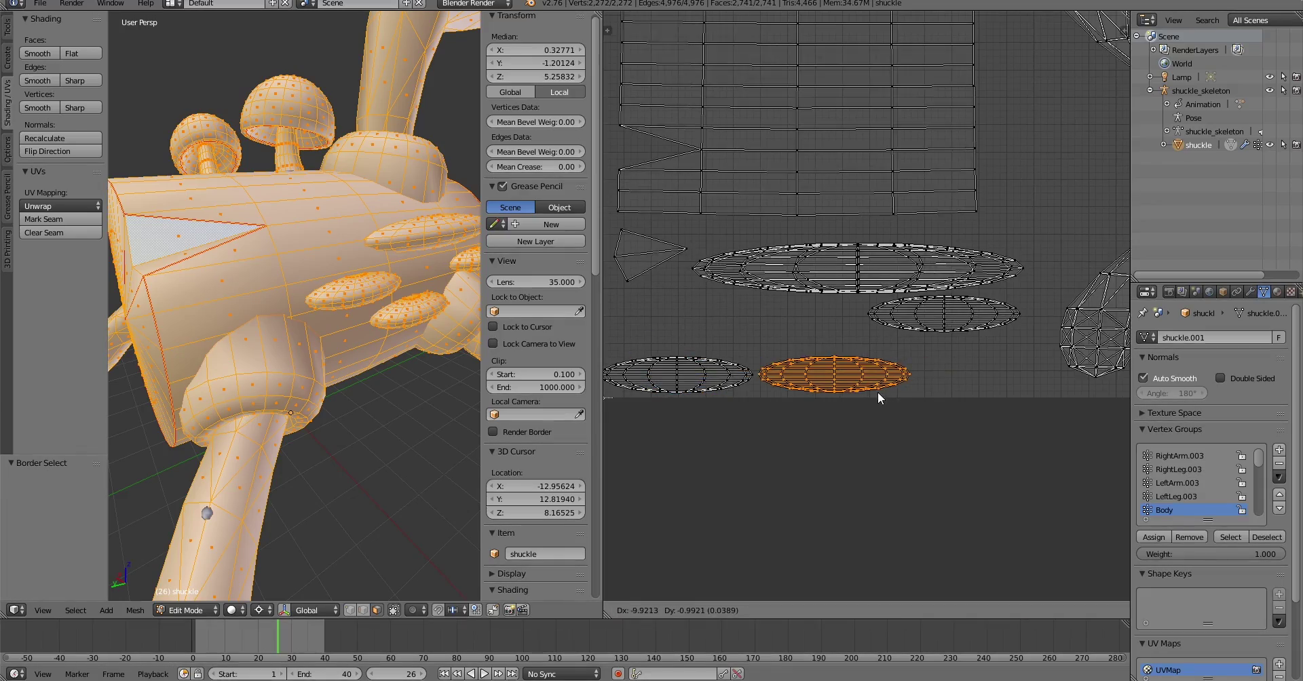
scroll(882, 380, "up", 2)
scroll(889, 340, "down", 2)
left_click(910, 296)
key("l")
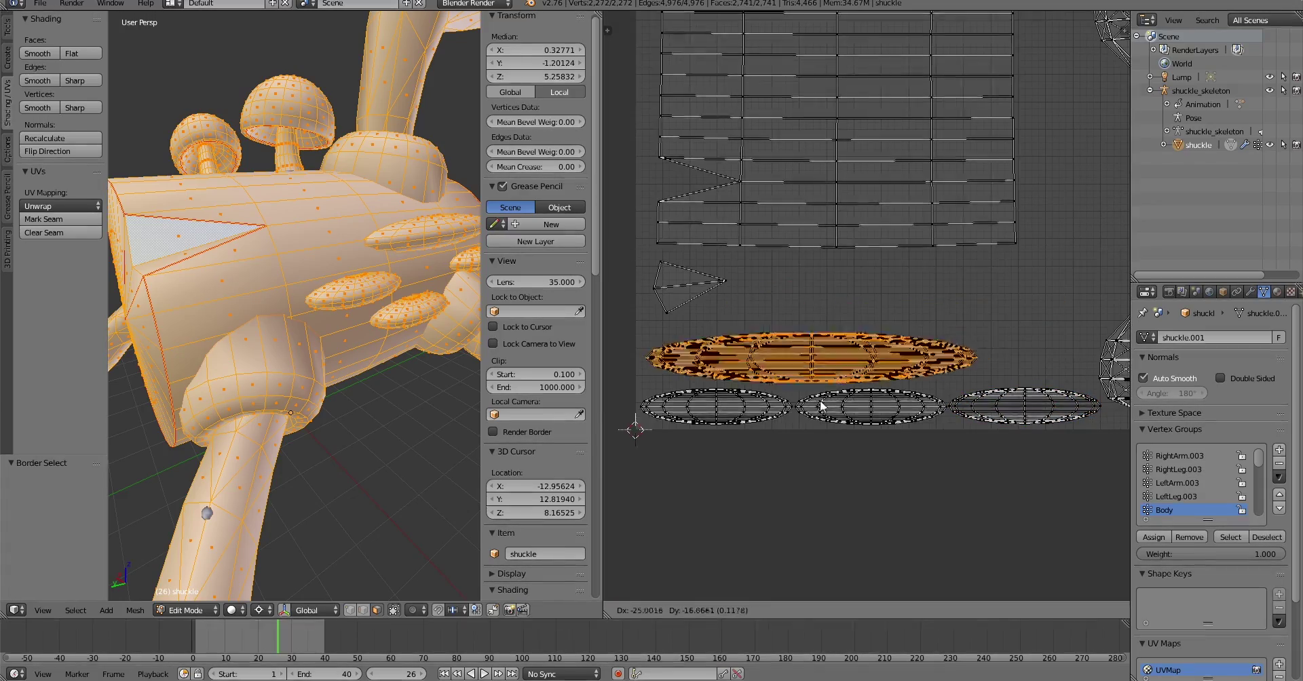
scroll(911, 297, "down", 4)
scroll(679, 381, "up", 2)
key("r")
left_click(678, 381)
scroll(870, 415, "up", 2)
scroll(870, 415, "down", 3)
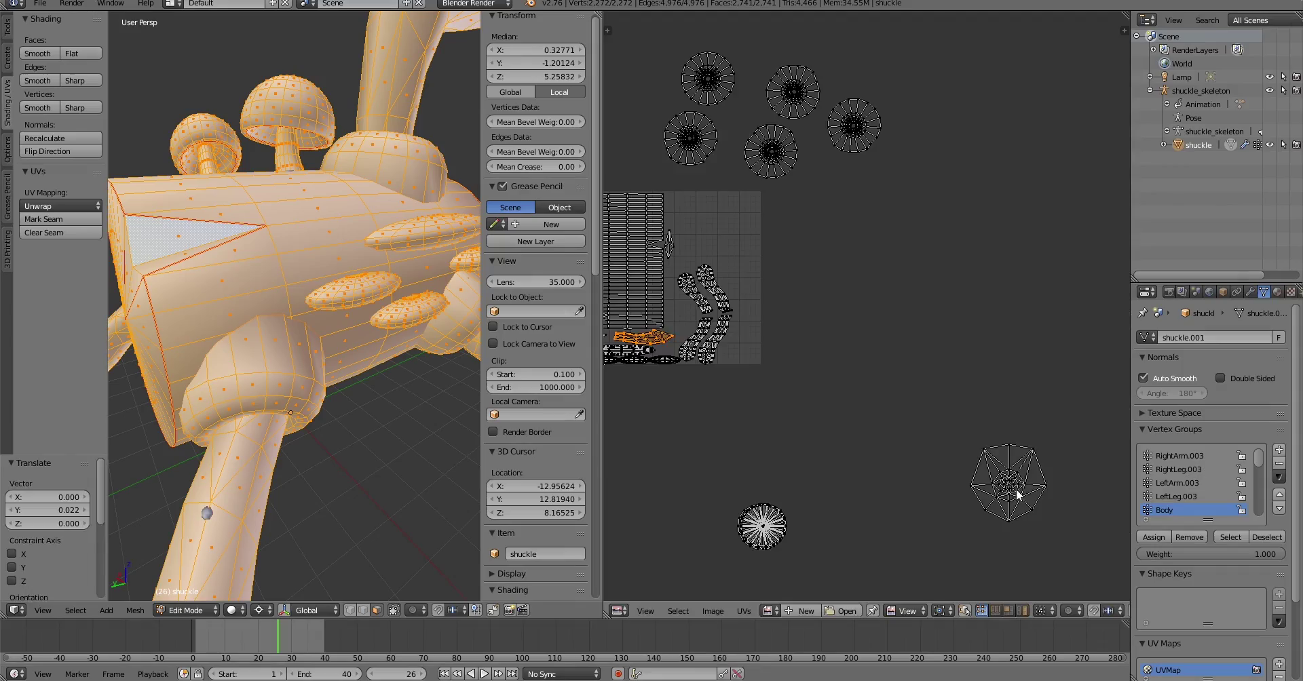
- Move the large island into the square layout
key("g")
scroll(790, 370, "up", 3)
left_click(820, 199)
scroll(705, 463, "up", 2)
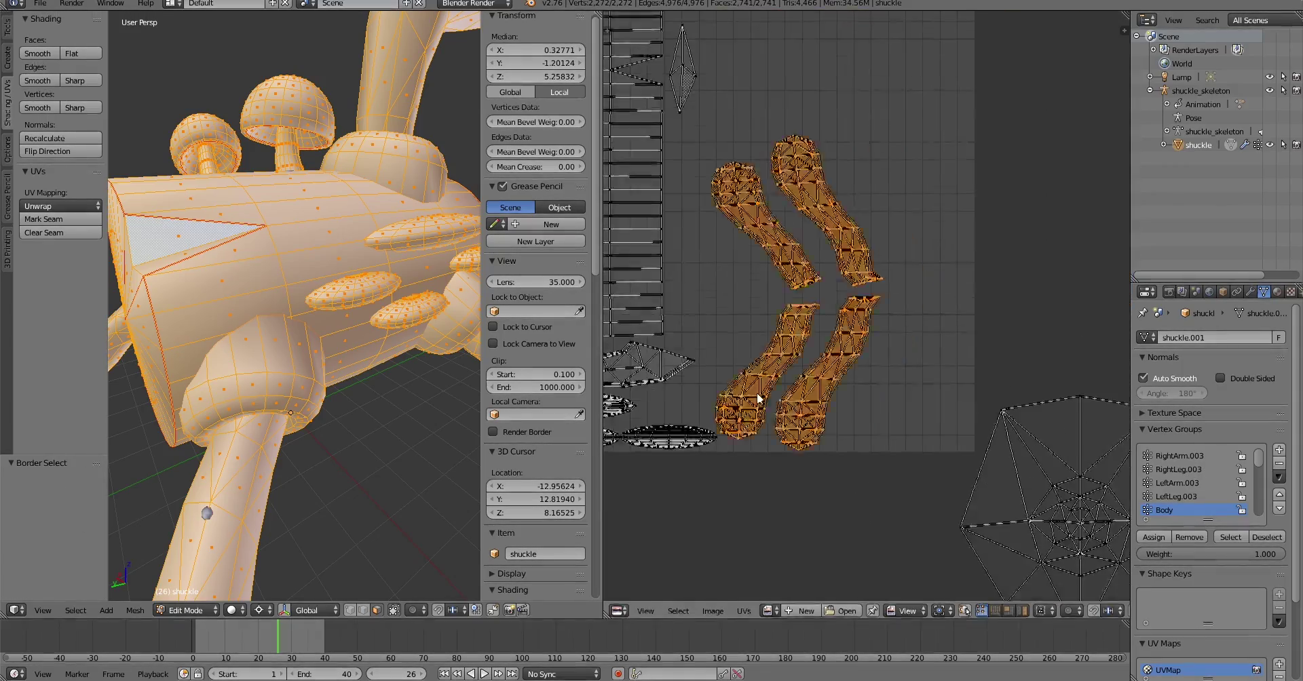
- Shrink a round UV island and move it into place
left_click(867, 544)
scroll(799, 348, "up", 2)
scroll(869, 486, "down", 2)
scroll(868, 486, "up", 2)
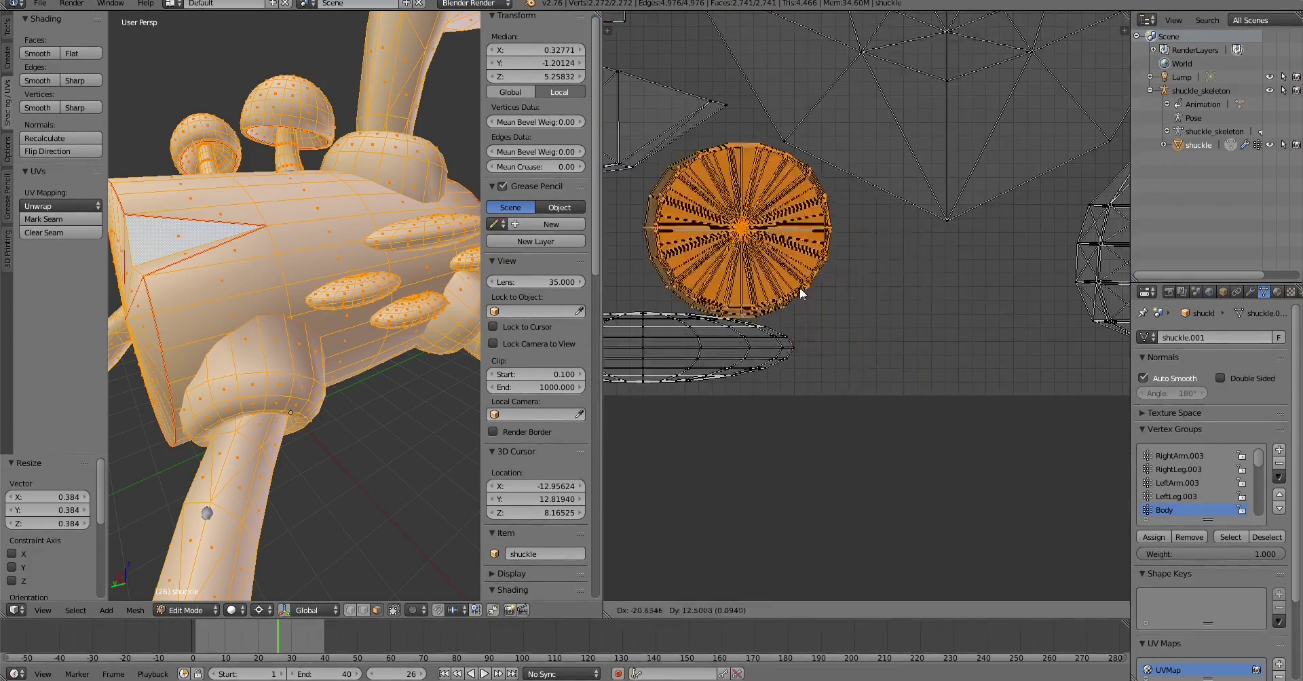
scroll(799, 290, "down", 4)
scroll(845, 367, "up", 2)
key("g")
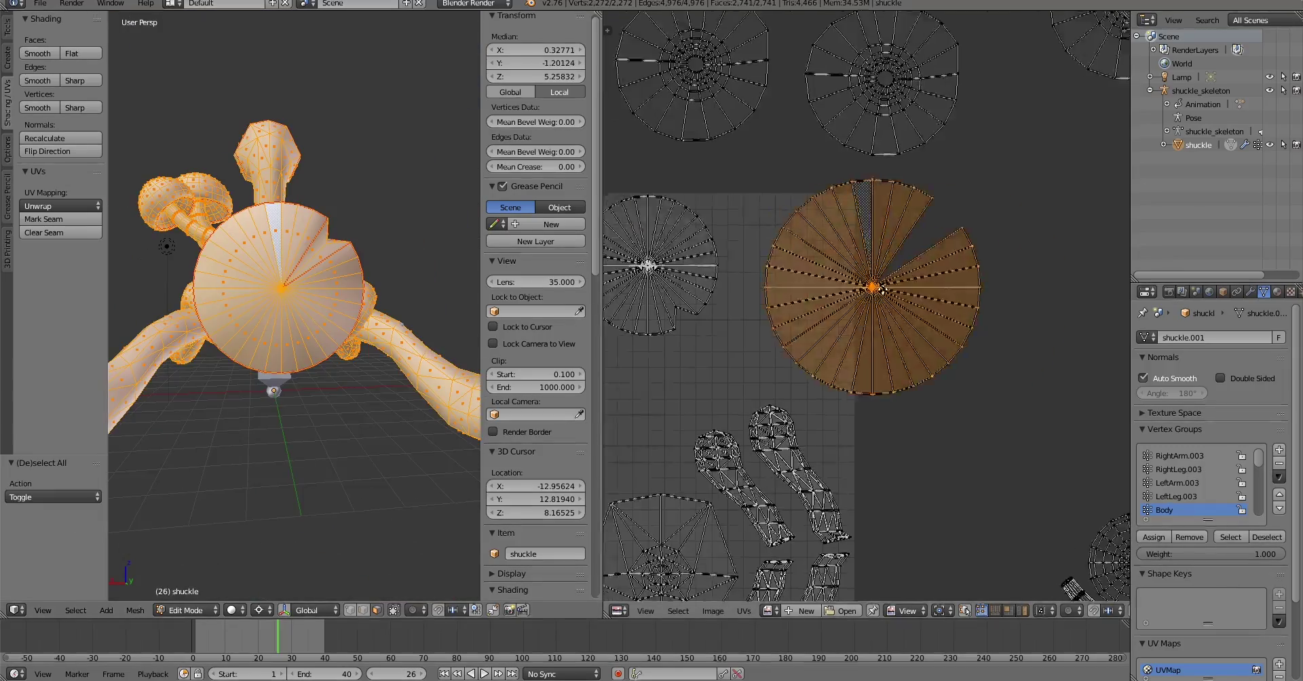
scroll(882, 290, "down", 2)
key("s")
key("Return")
key("g")
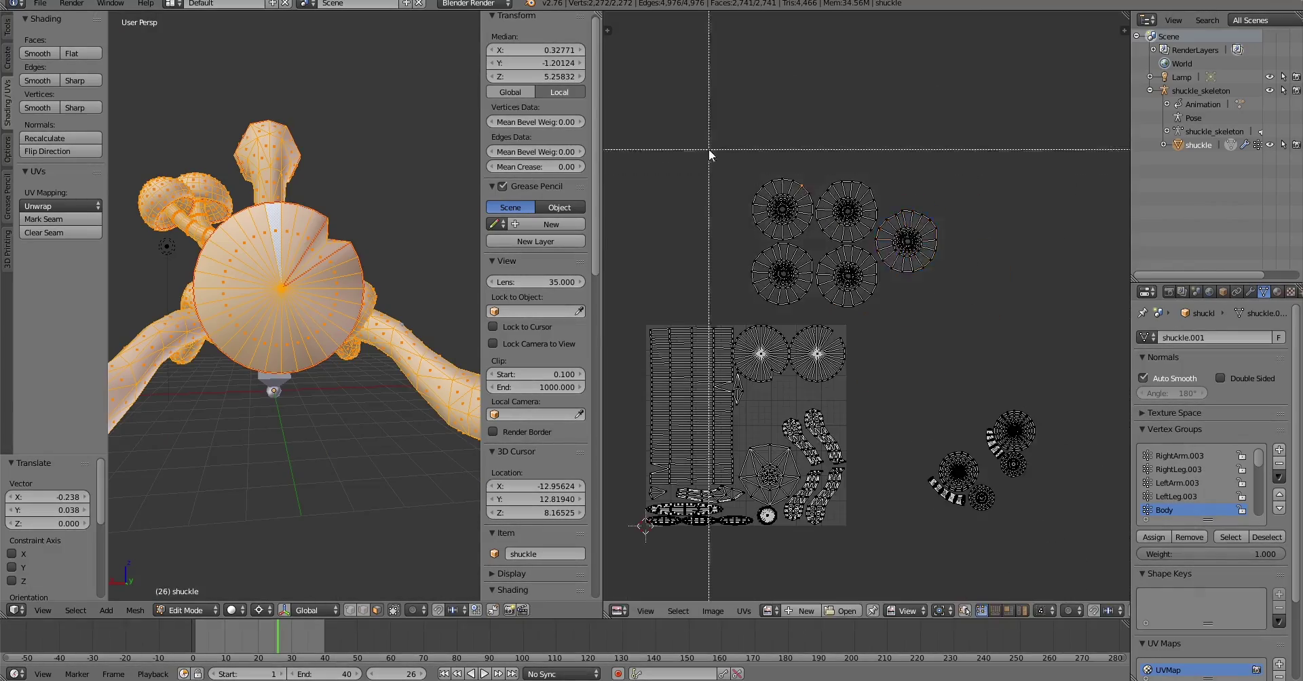
scroll(698, 378, "up", 3)
- Right-click-select the remaining round islands and move them into the layout
right_click(771, 340)
right_click(858, 262)
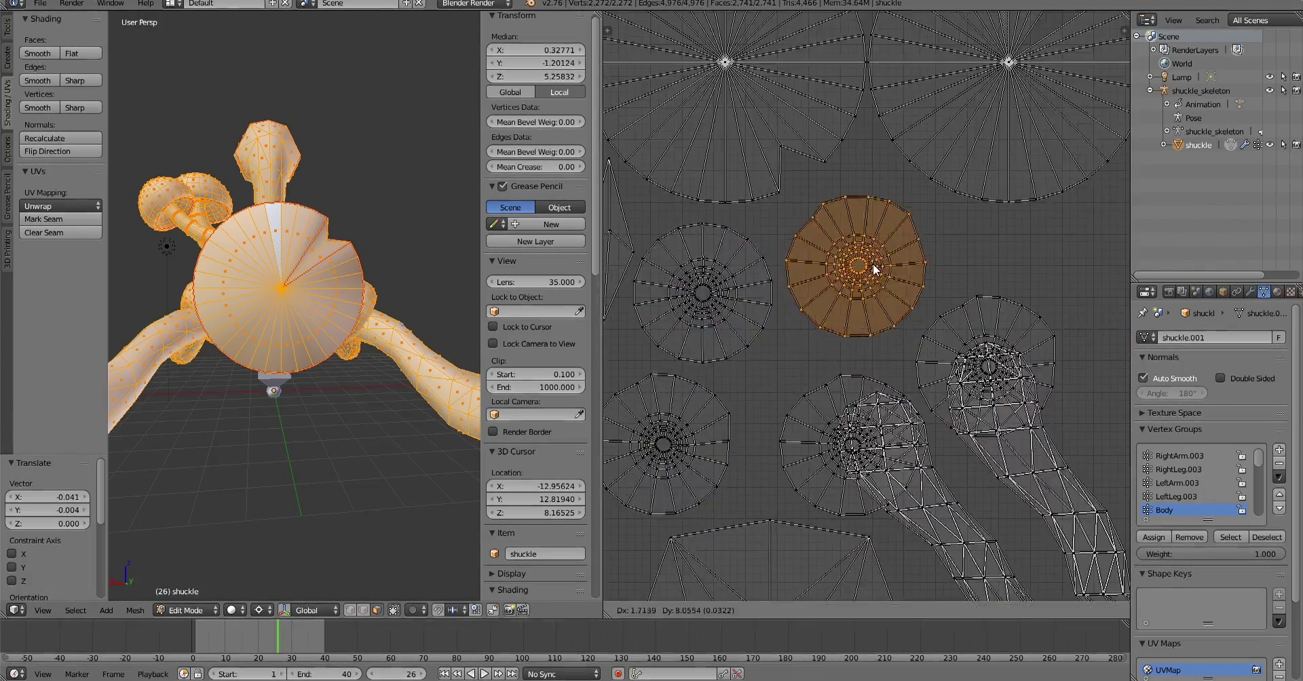
key("g")
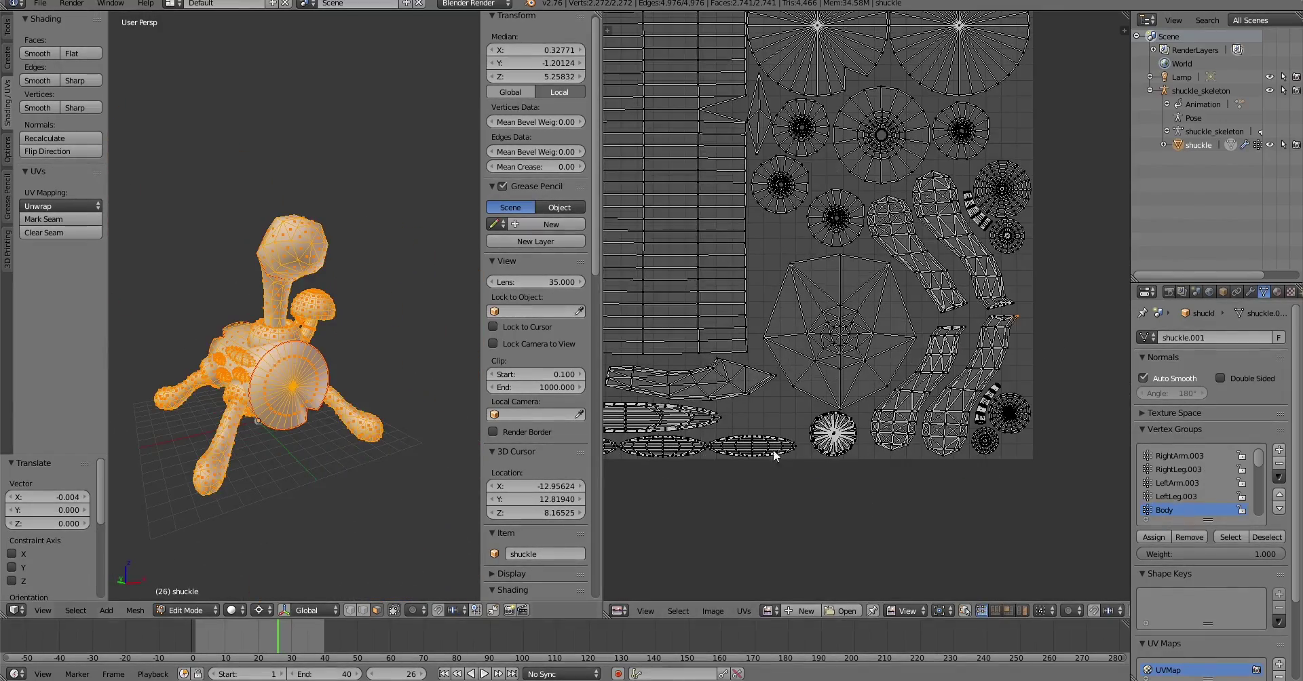
- Start exporting the UV layout via UVs > Export UV Layout
left_click(808, 611)
left_click(736, 610)
left_click(773, 334)
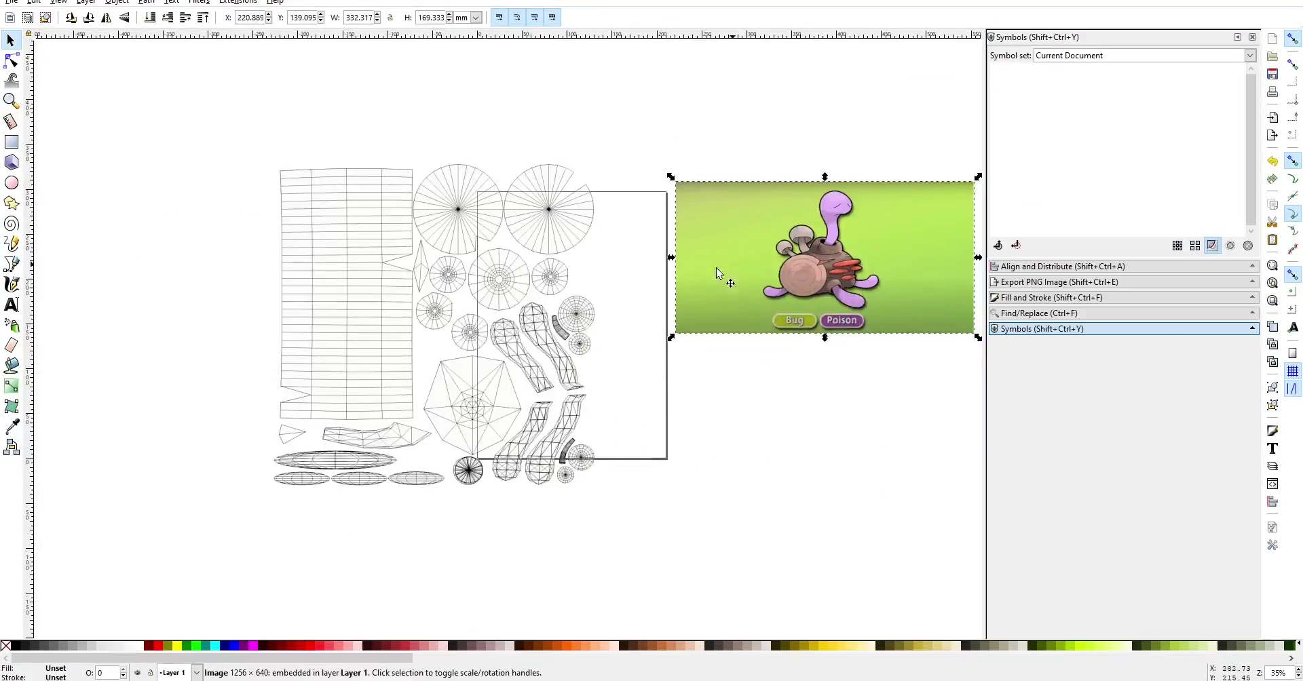
- Position the Shuckle reference picture beside the UV layout
key("Escape")
scroll(841, 221, "up", 1, "ctrl")
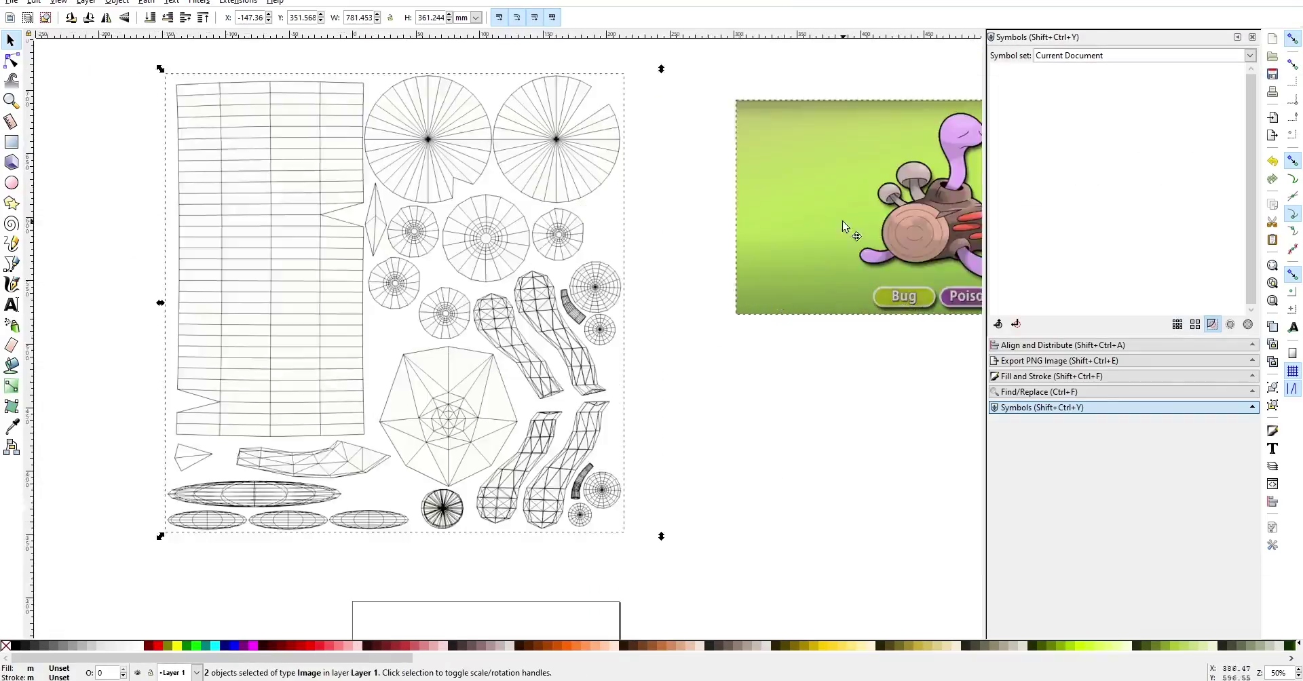
left_click_drag(841, 222, 725, 380)
- Trace a closed Bezier outline around the limb islands
left_click(12, 263)
scroll(366, 284, "up", 1, "ctrl")
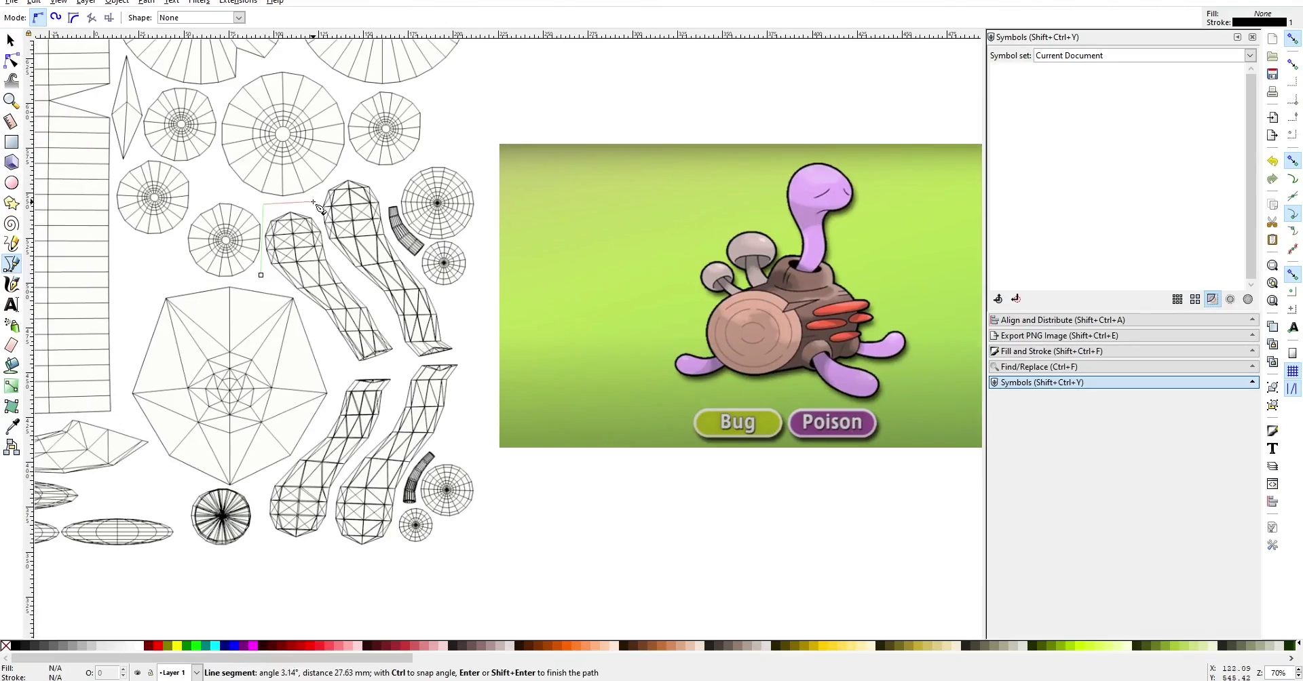
left_click(468, 358)
left_click(441, 438)
left_click(420, 454)
scroll(422, 422, "up", 2, "ctrl")
left_click(145, 425)
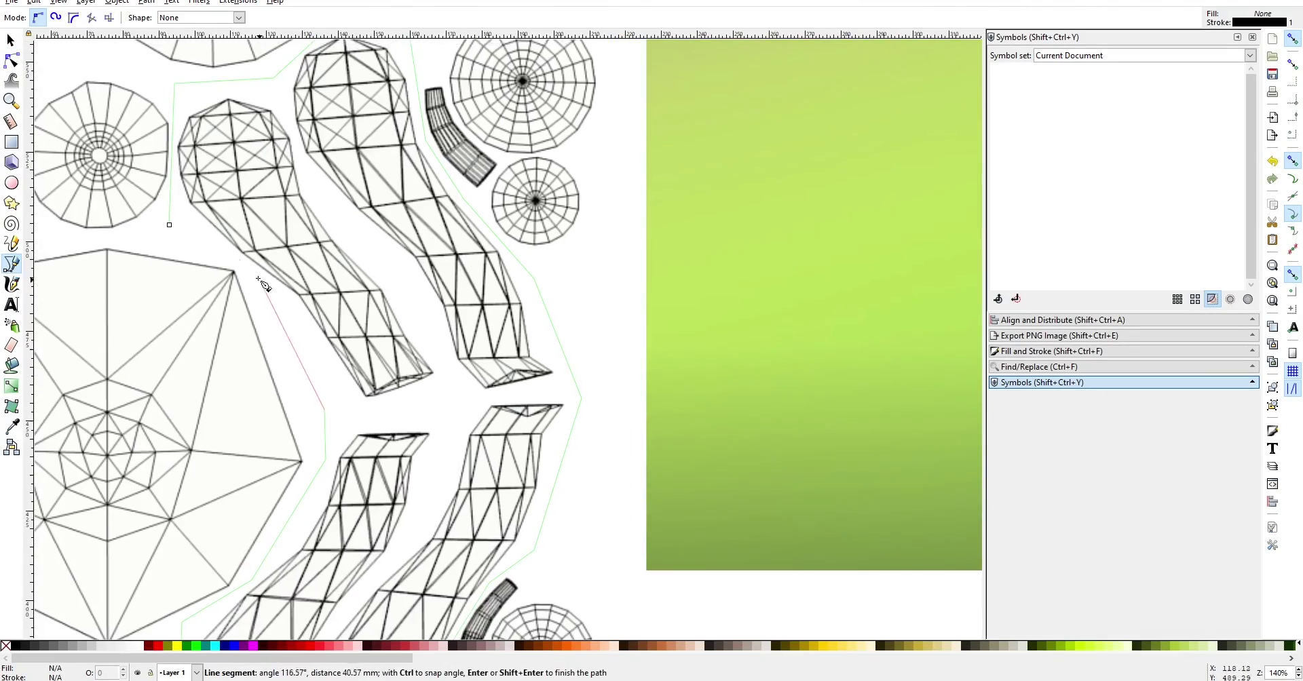
scroll(844, 343, "down", 2, "ctrl")
- Give the outline a purple linear gradient picked from the reference's limb colour
key("n")
key("shift+ctrl+f")
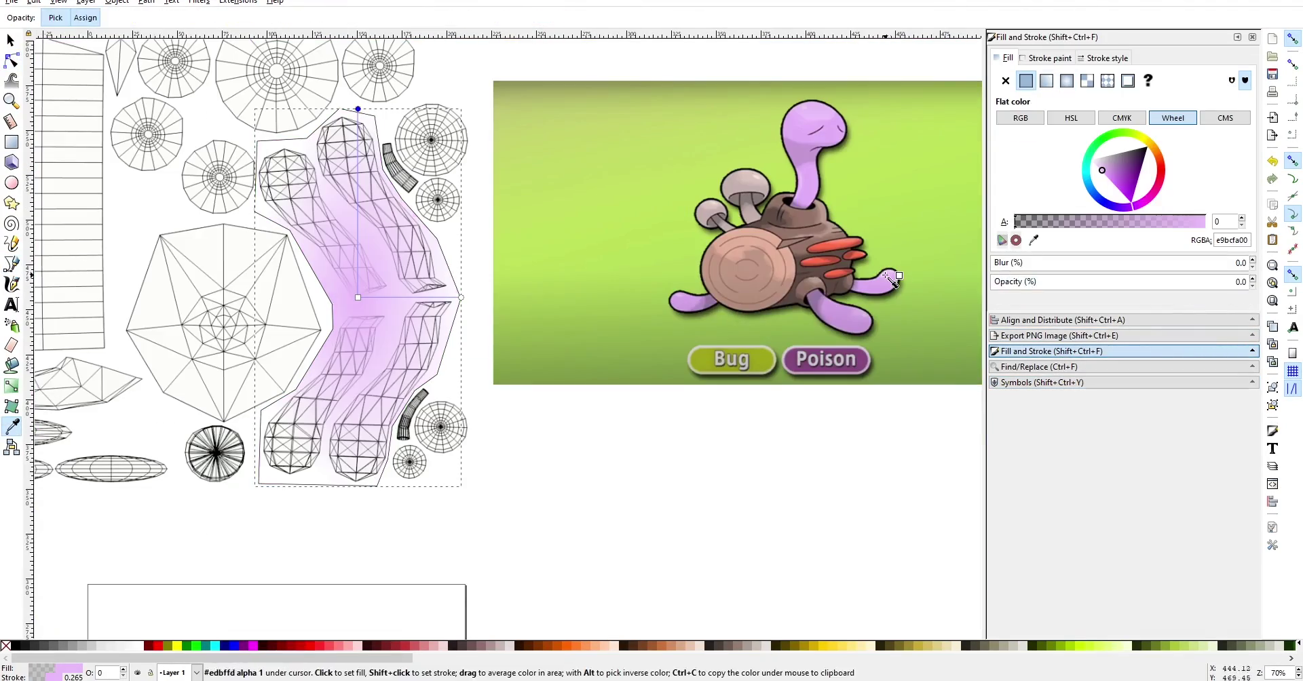
left_click_drag(358, 296, 388, 309)
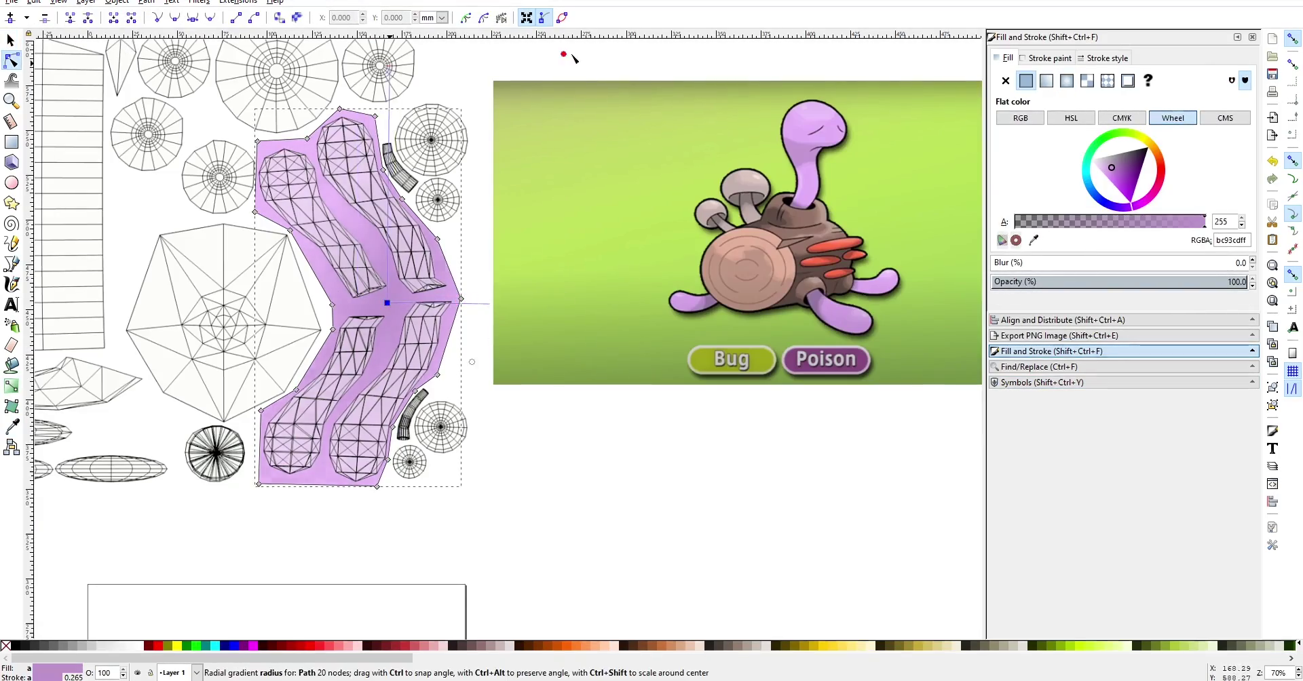
scroll(572, 58, "down", 2, "ctrl")
left_click_drag(572, 58, 502, 68)
scroll(484, 353, "up", 3, "ctrl")
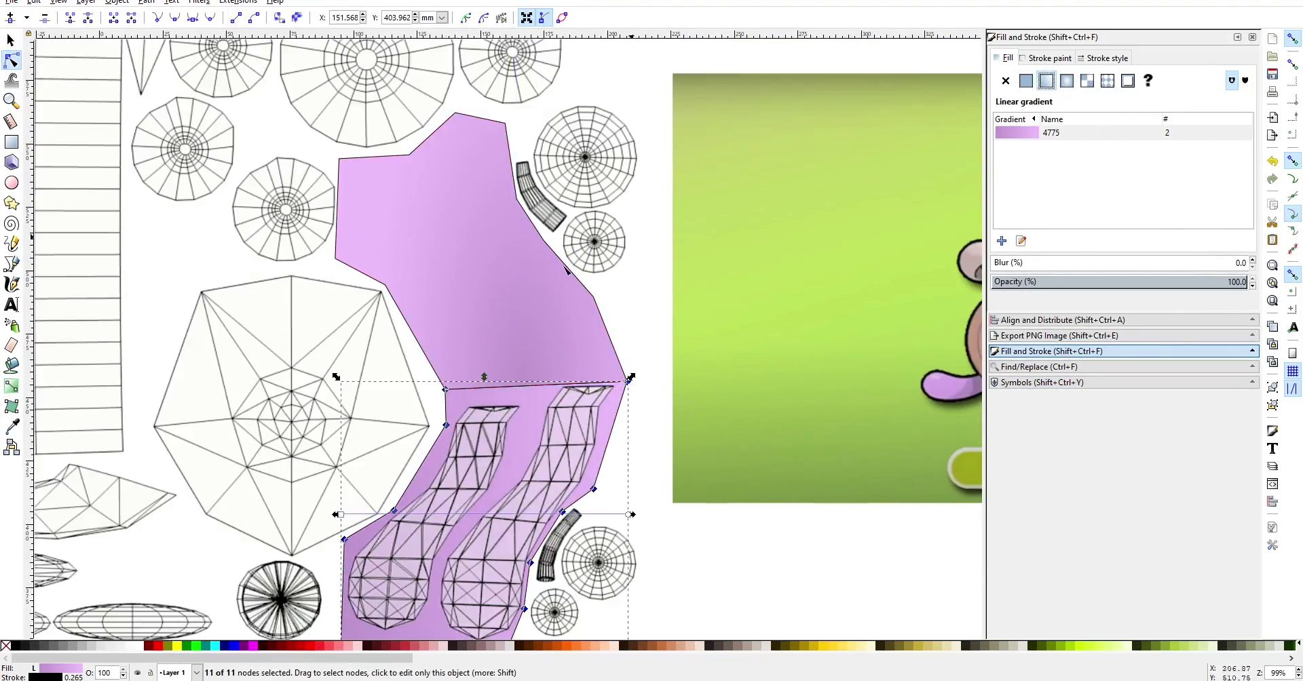
left_click_drag(468, 461, 435, 509)
key("d")
scroll(343, 318, "up", 3)
scroll(343, 318, "right", 5)
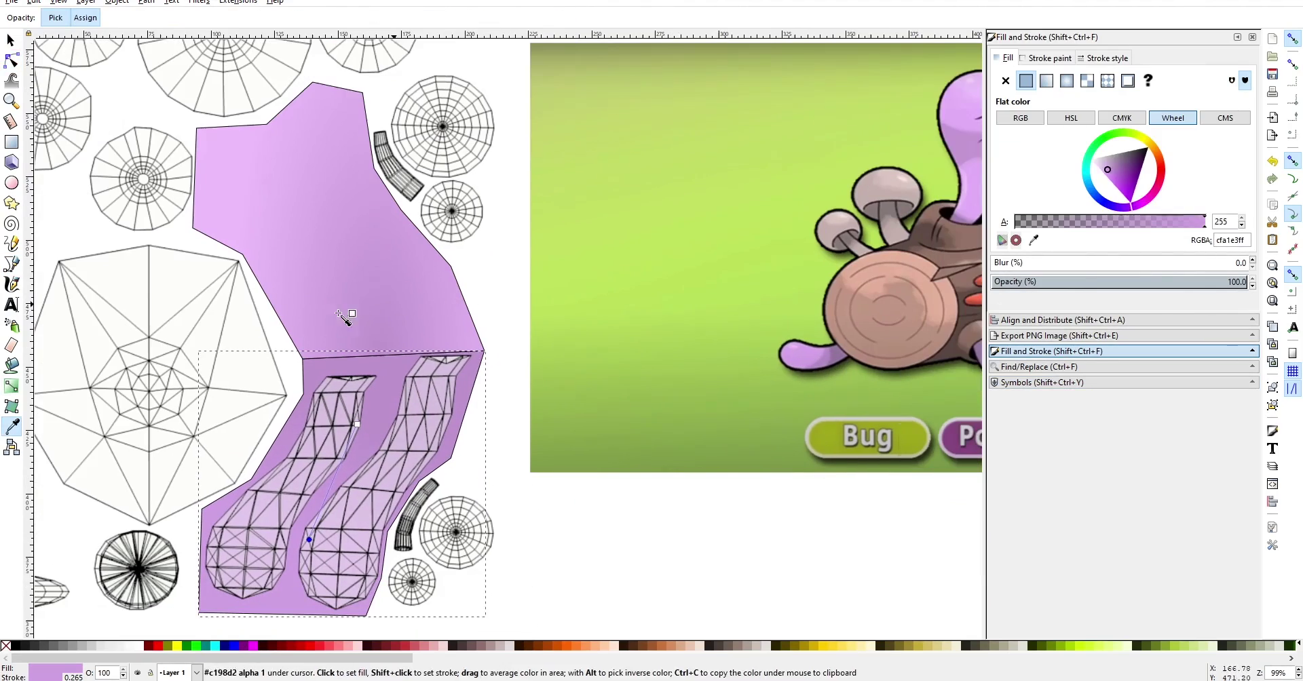
- Adjust the purple shape's nodes to fit the leg islands and apply the purple gradient
key("s")
scroll(63, 85, "down", 2)
scroll(63, 85, "left", 2)
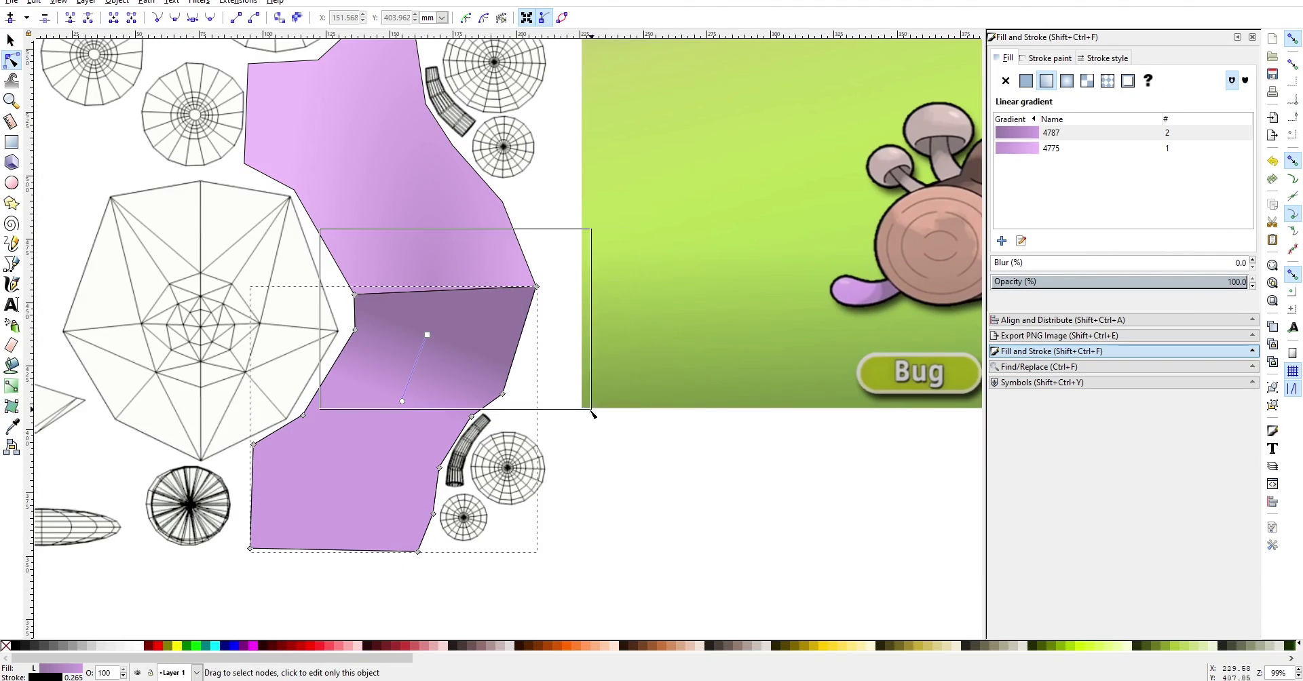
scroll(63, 380, "down", 3)
scroll(62, 380, "left", 1)
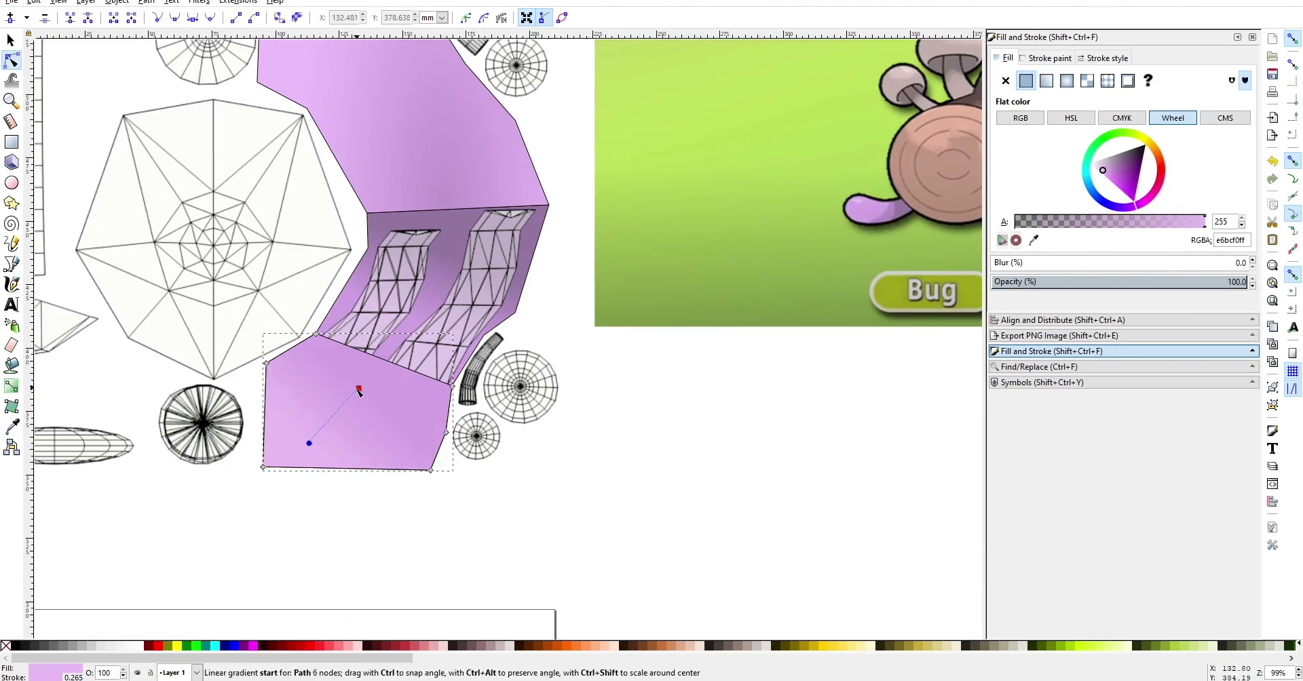
scroll(309, 445, "up", 3)
key("s")
scroll(403, 473, "up", 3)
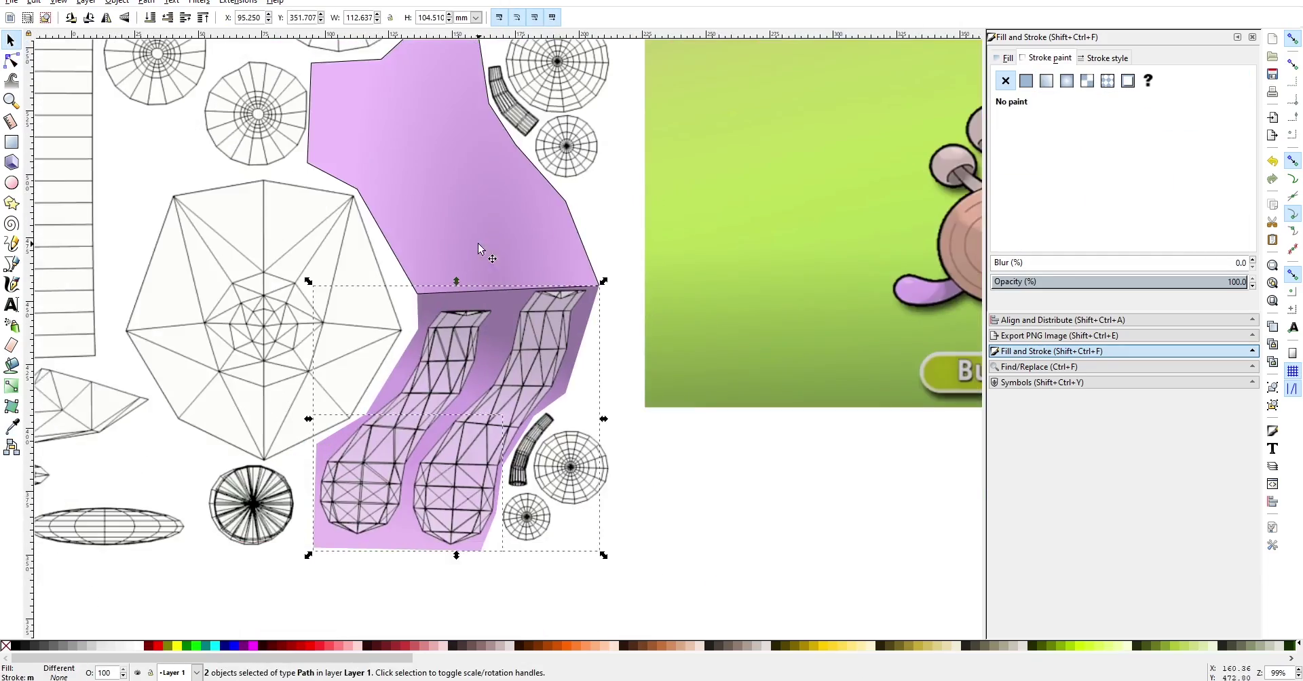
left_click_drag(478, 243, 723, 227)
key("ctrl+z")
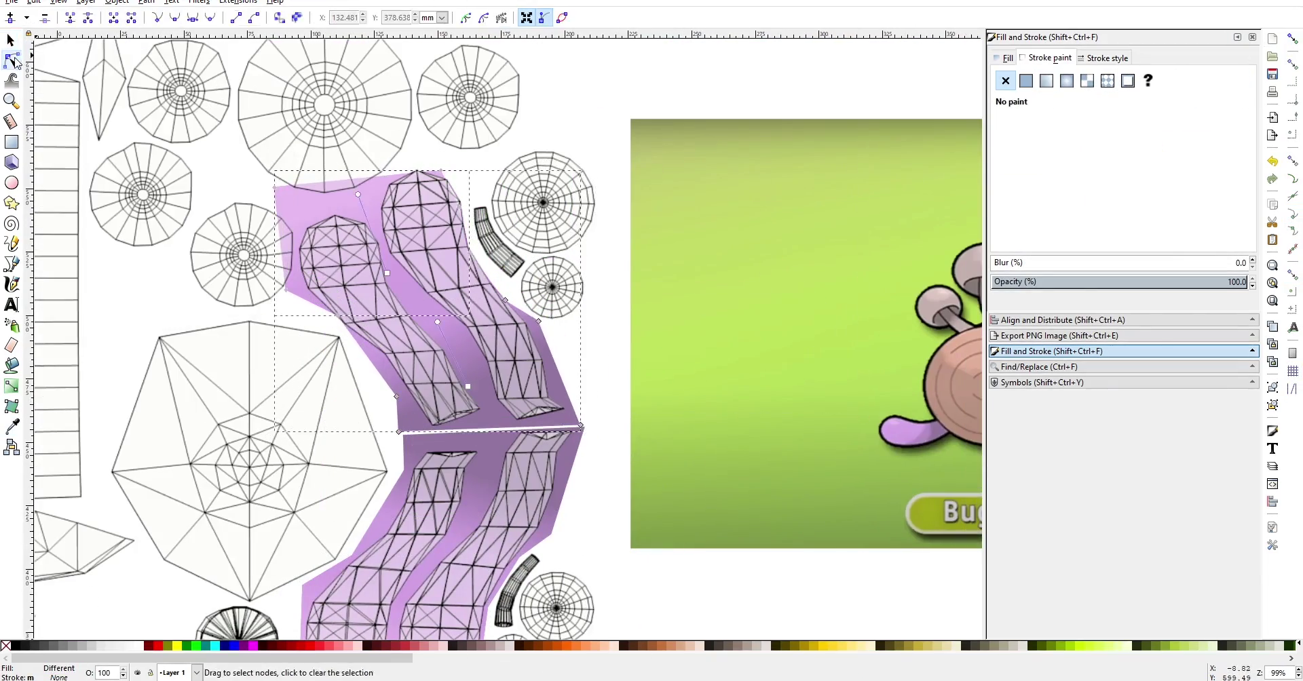
scroll(424, 183, "up", 2, "ctrl")
middle_click_drag(128, 201, 183, 163)
middle_click_drag(351, 387, 385, 332)
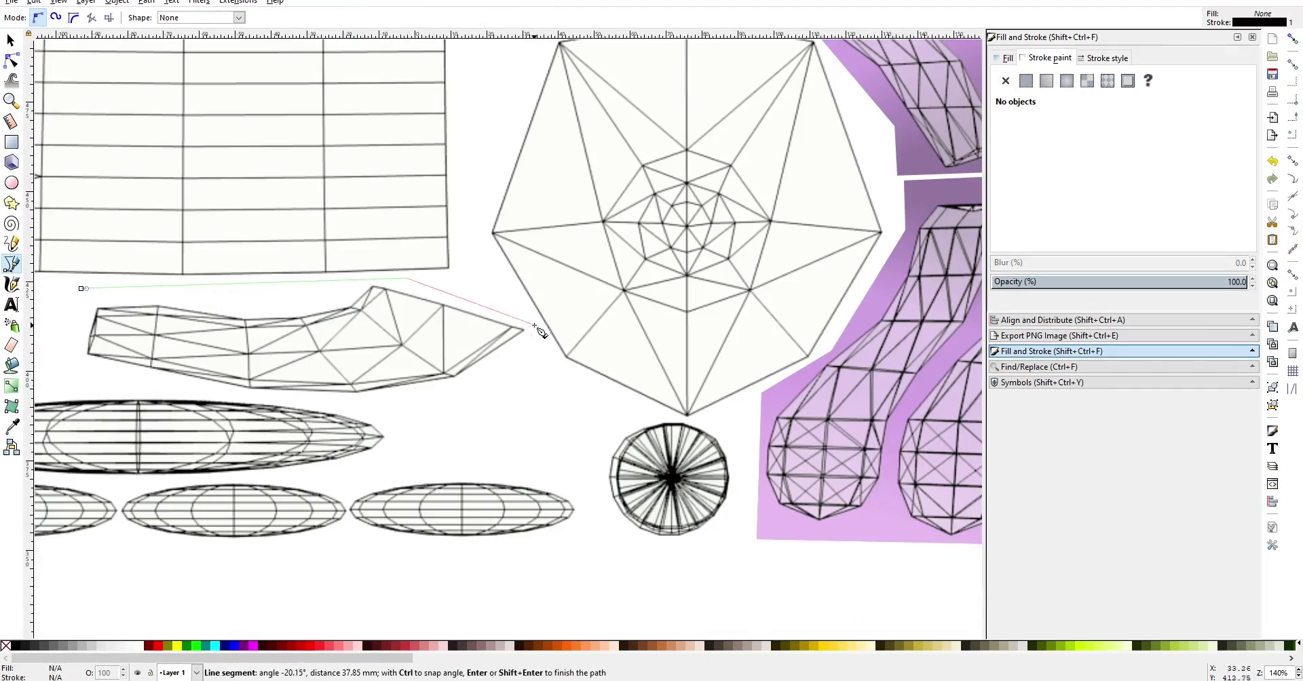
left_click(1012, 164)
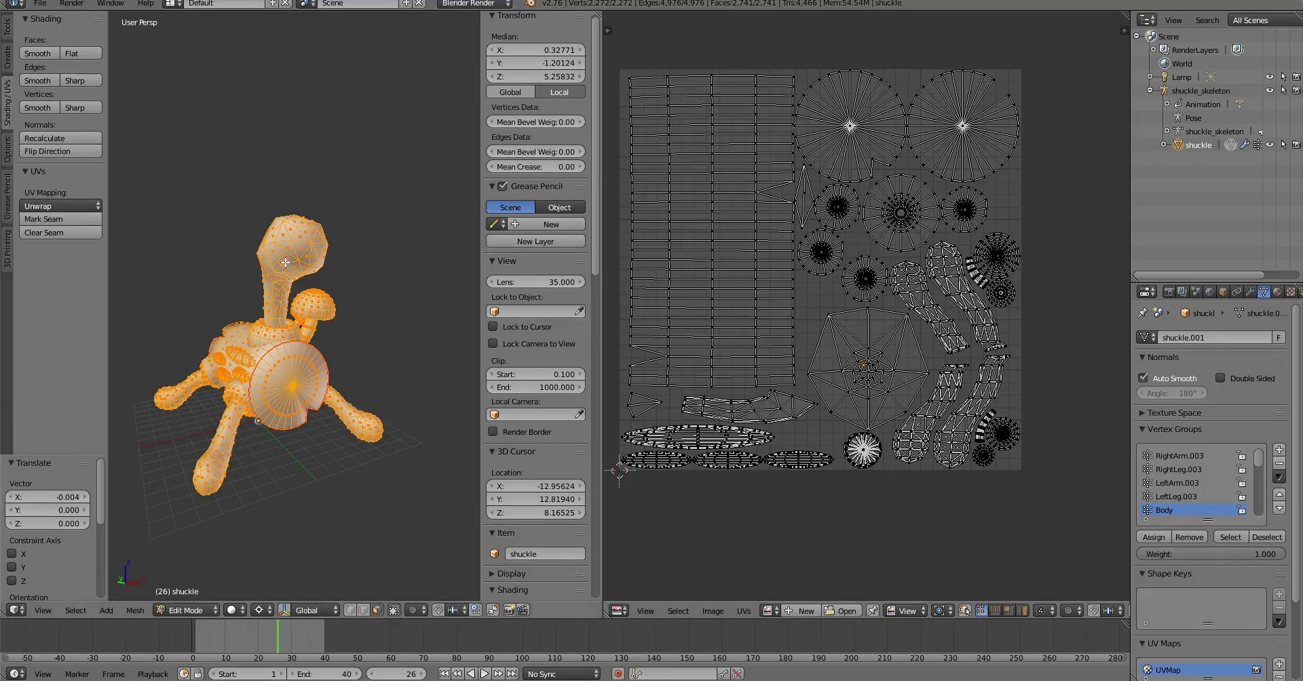
- Select the whole head mesh, scale up its inner UV island, and overwrite ShuckleUVExport2.png
left_click_drag(231, 186, 387, 316)
key("KP_Decimal")
scroll(887, 378, "up", 2)
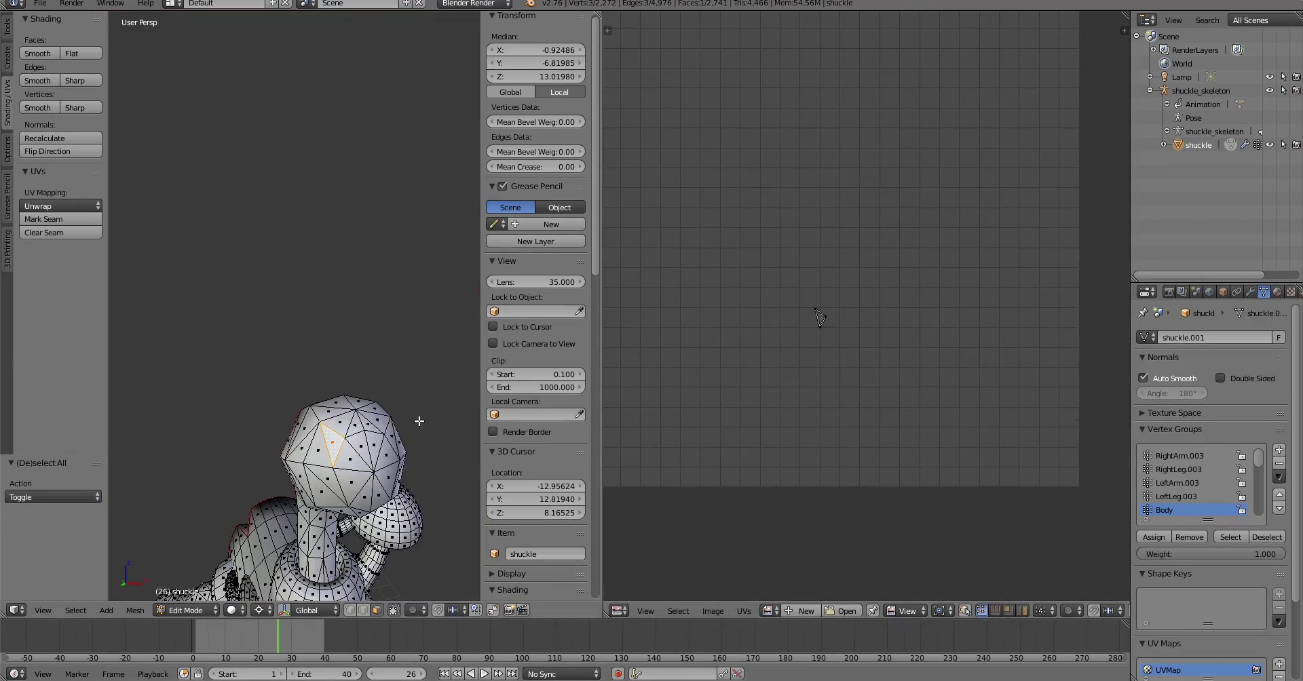
key("ctrl+l")
key("s")
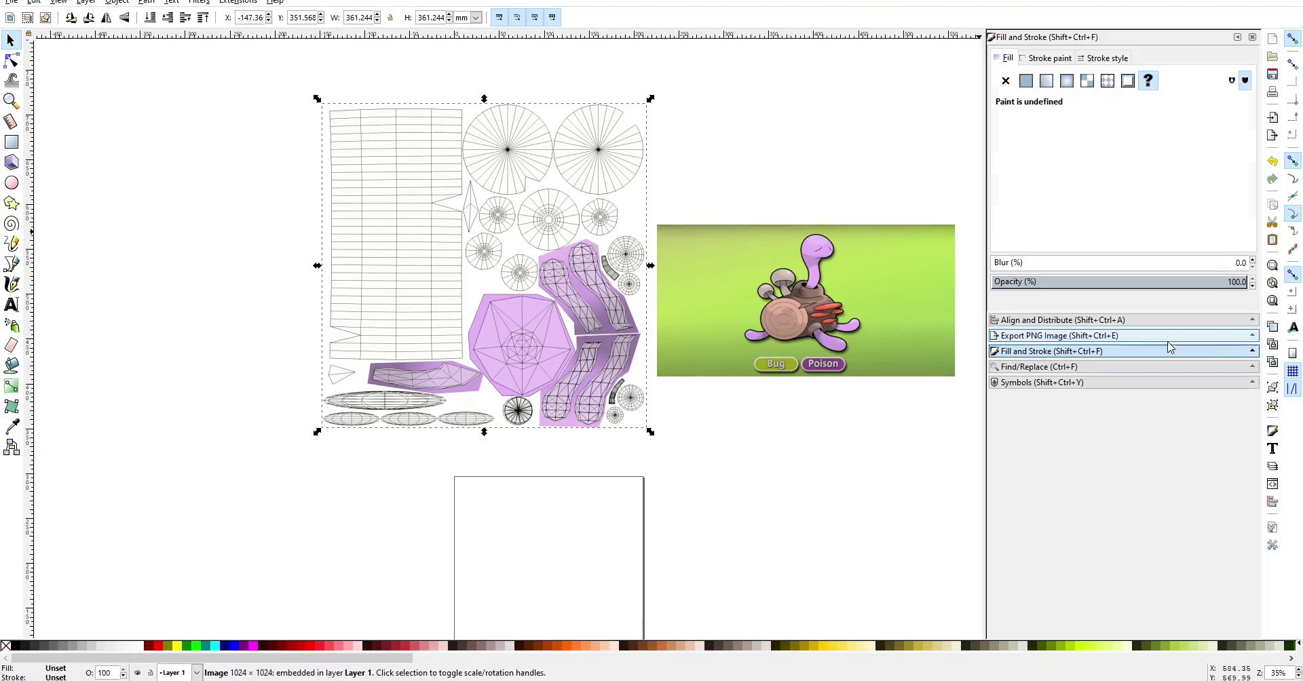
left_click(1168, 335)
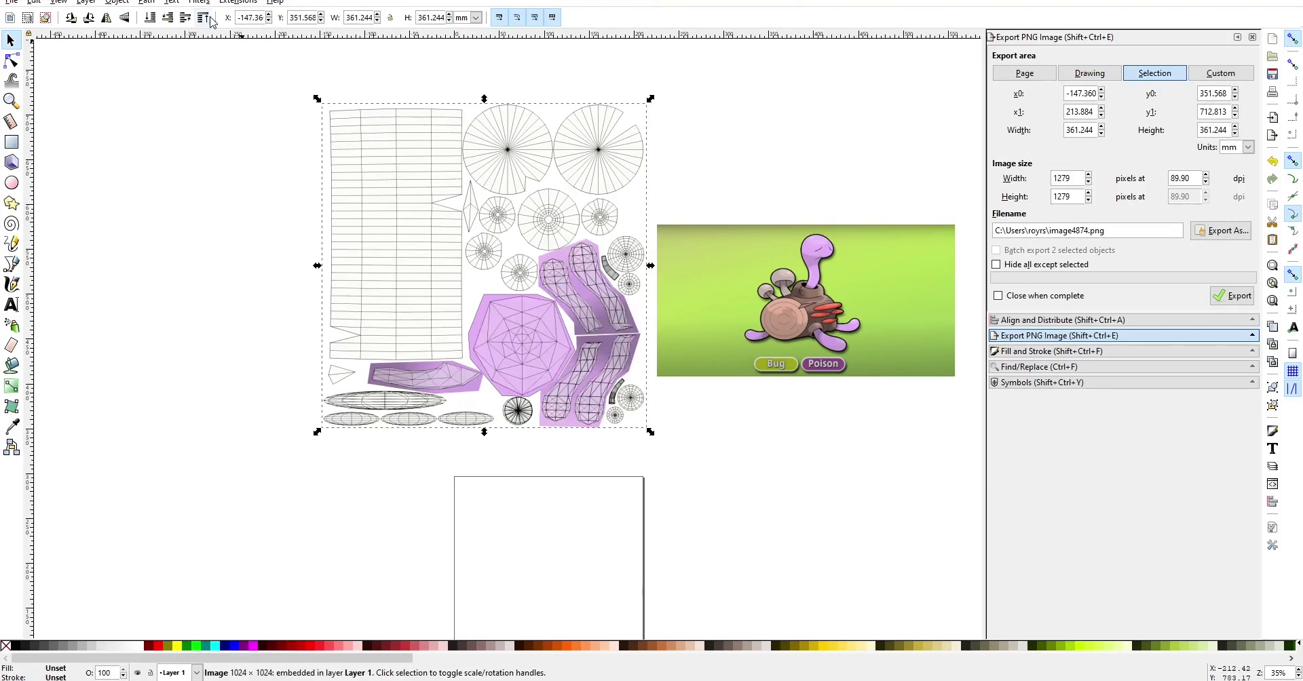
- Draw a dark closed eye on the purple head island and mirror a copy for the second eye
key("Escape")
scroll(678, 351, "up", 2, "ctrl")
left_click(1040, 351)
key("n")
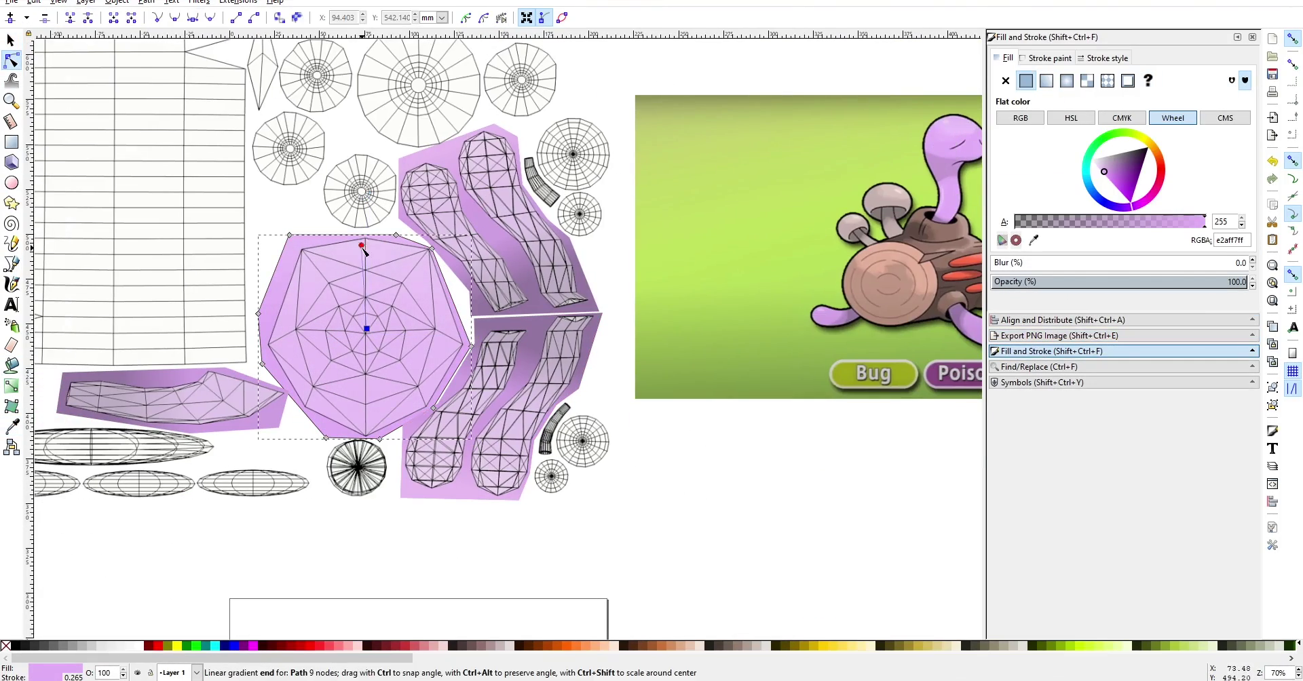
key("b")
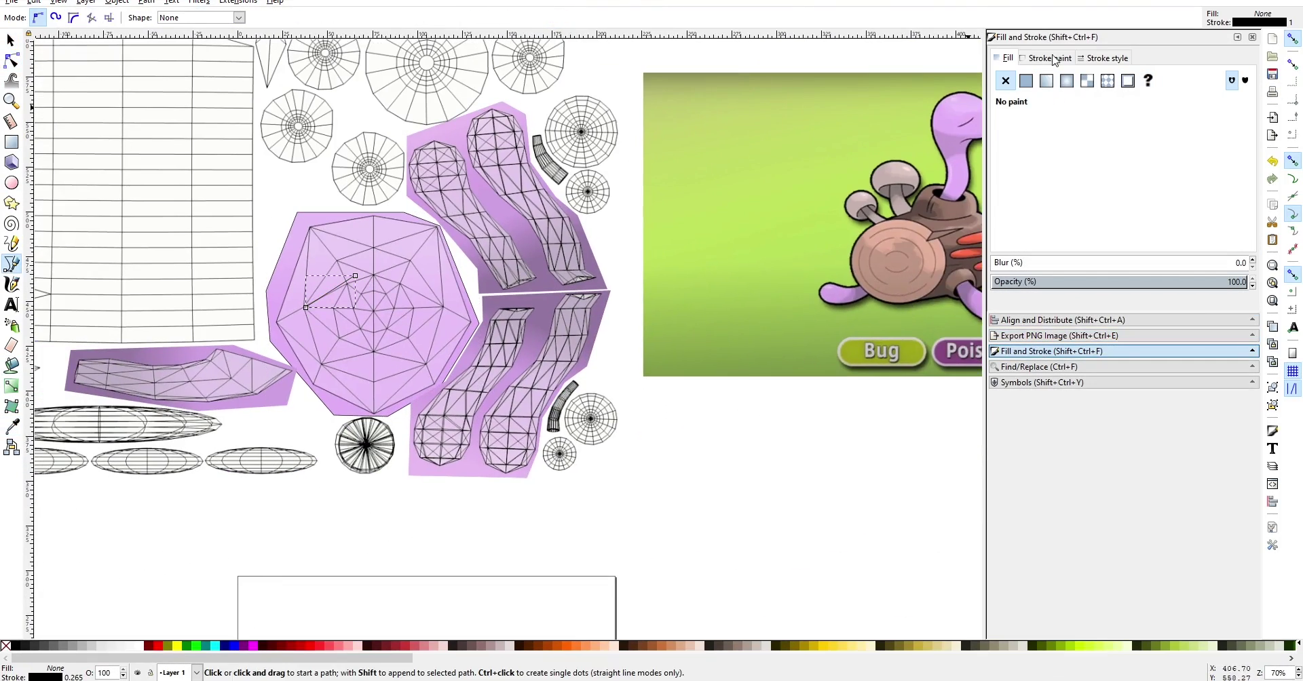
scroll(299, 291, "up", 3, "ctrl")
scroll(401, 341, "down", 3, "ctrl")
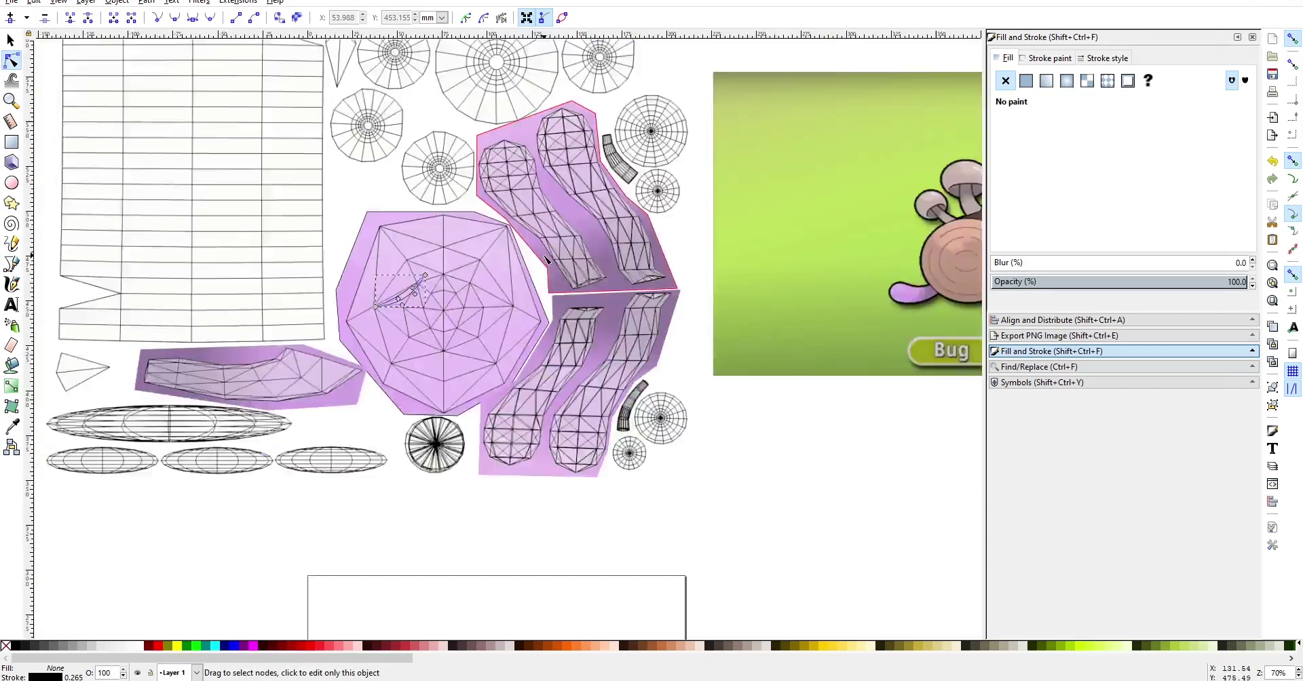
left_click(1026, 80)
key("Escape")
key("h")
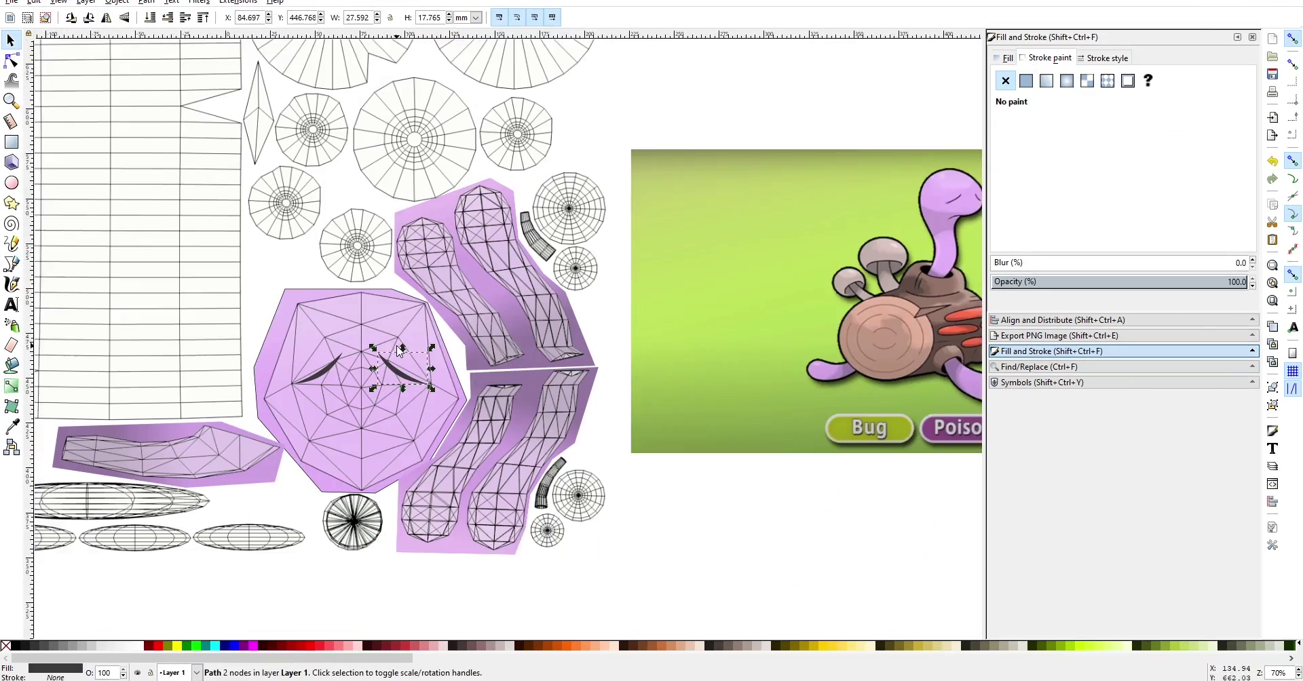
- Draw a downturned mouth below the eyes and refine its nodes
key("b")
left_click(311, 426)
key("n")
scroll(332, 424, "up", 3, "ctrl")
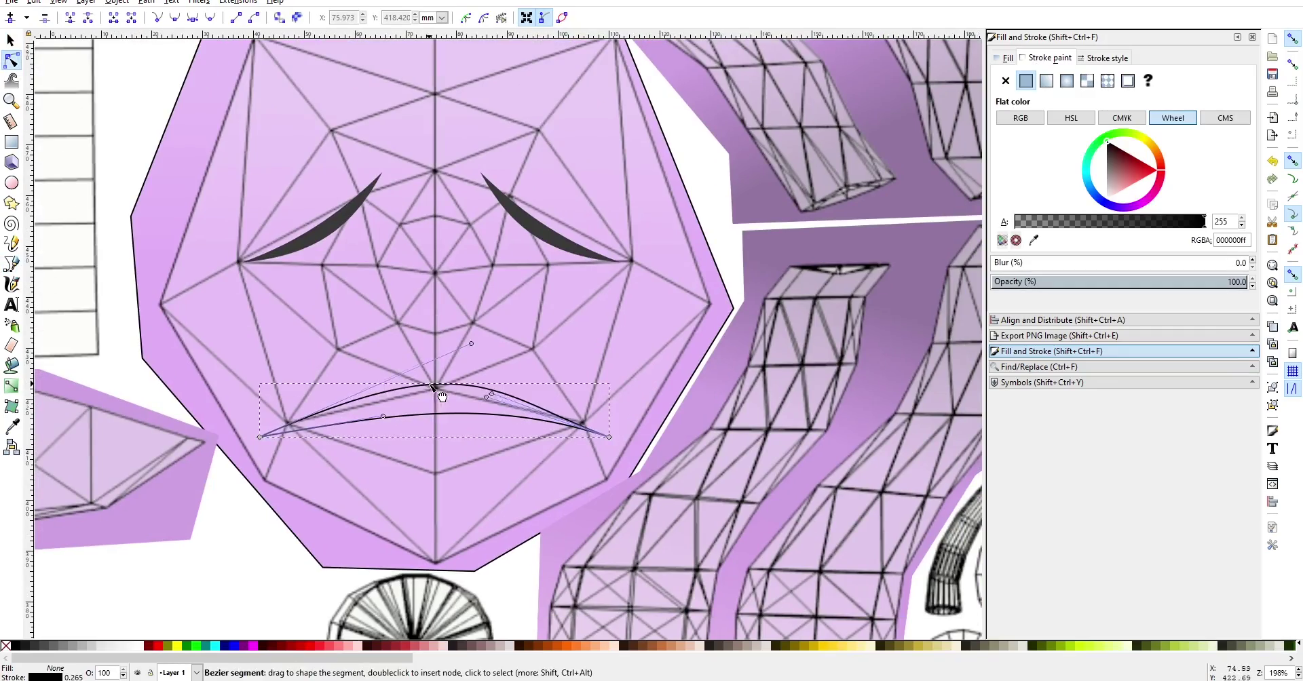
scroll(438, 370, "down", 5, "ctrl")
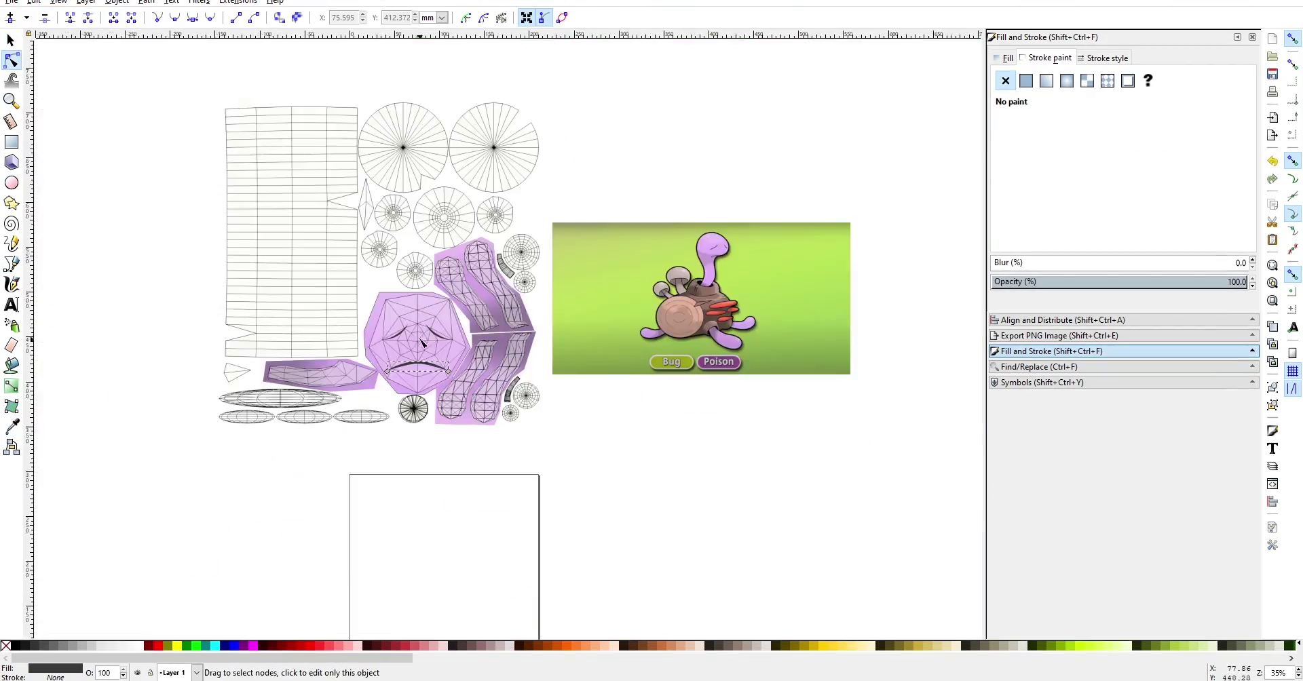
scroll(308, 129, "up", 1, "ctrl")
- Draw a large ellipse near the top and resize the pink circle over the round island
key("e")
left_click_drag(509, 243, 616, 106)
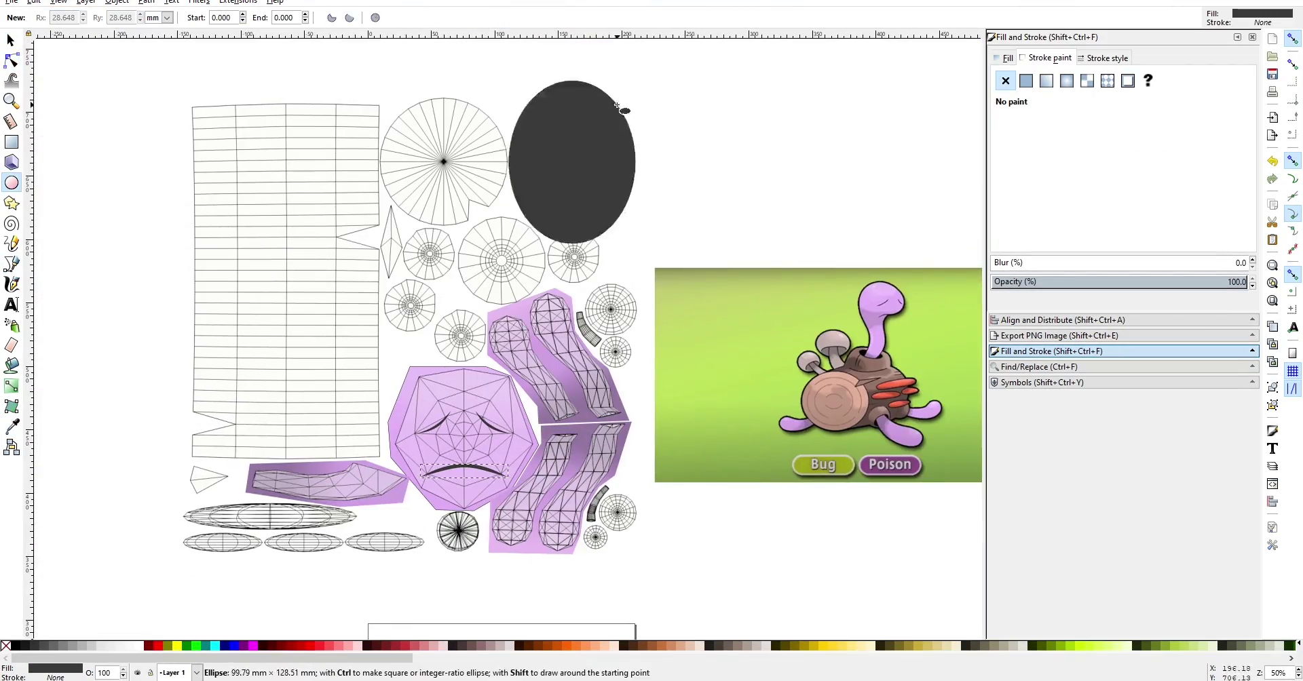
left_click(10, 40)
scroll(569, 119, "up", 3, "ctrl")
left_click_drag(767, 55, 770, 56)
scroll(713, 105, "down", 2, "ctrl")
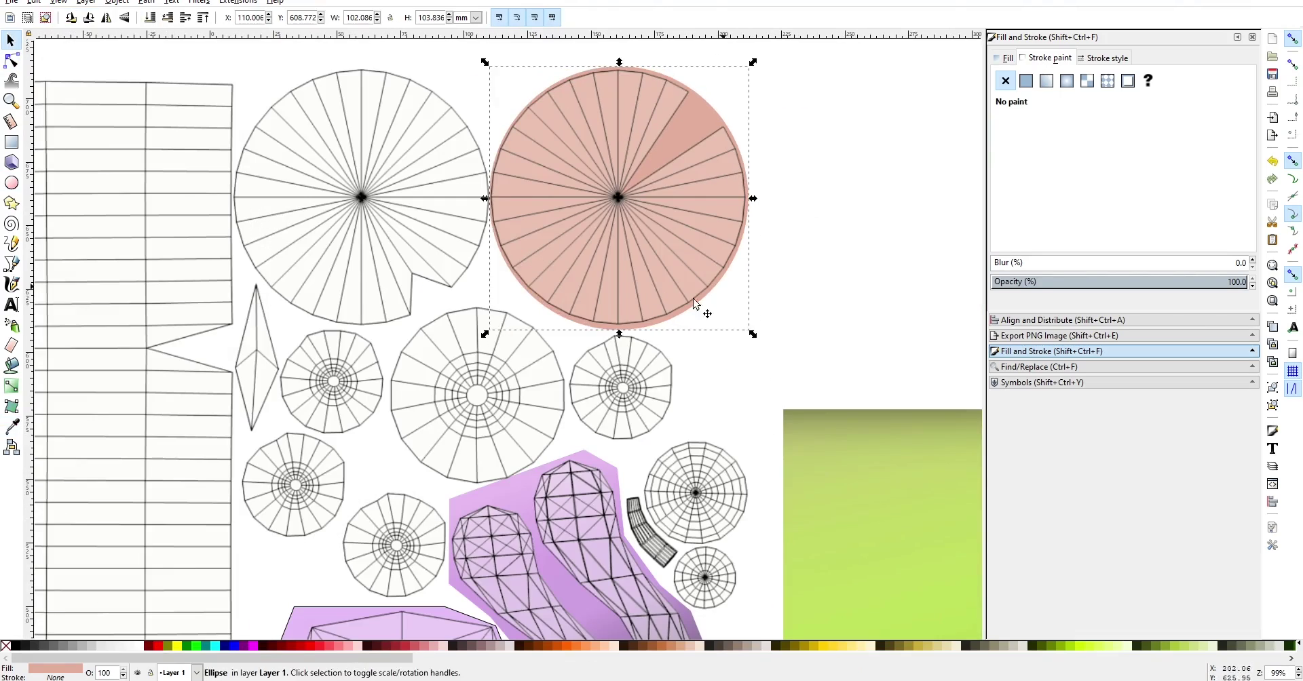
scroll(678, 305, "down", 3)
scroll(678, 340, "up", 5, "ctrl")
- Draw tree-ring lines across the pink log-end circle and set the new shape's stroke to none
key("b")
left_click(458, 187)
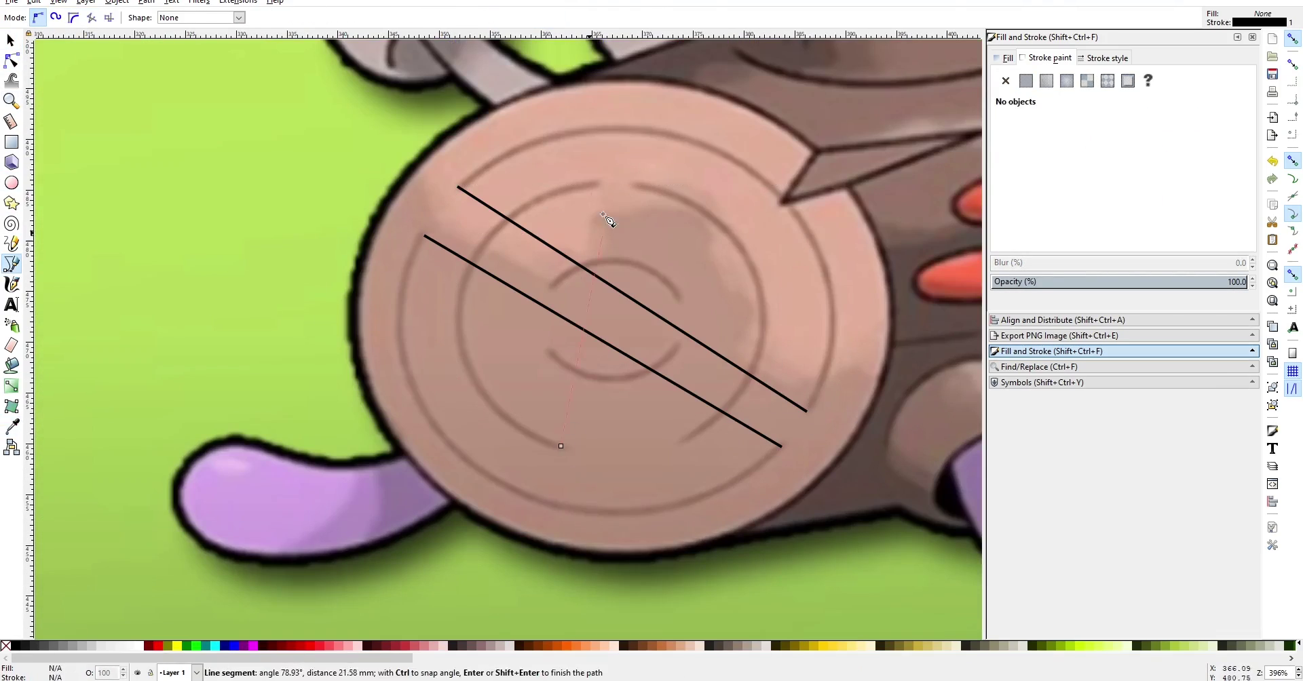
scroll(408, 306, "down", 3, "ctrl")
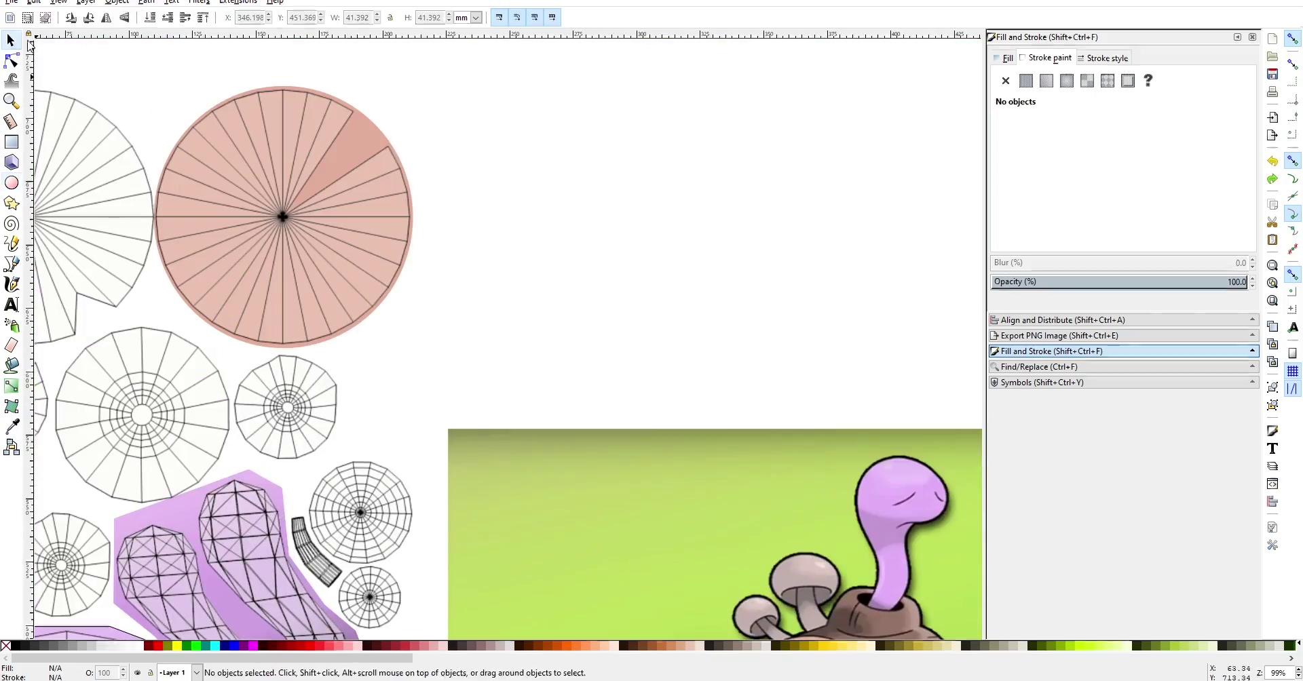
left_click(285, 292)
scroll(707, 195, "down", 3)
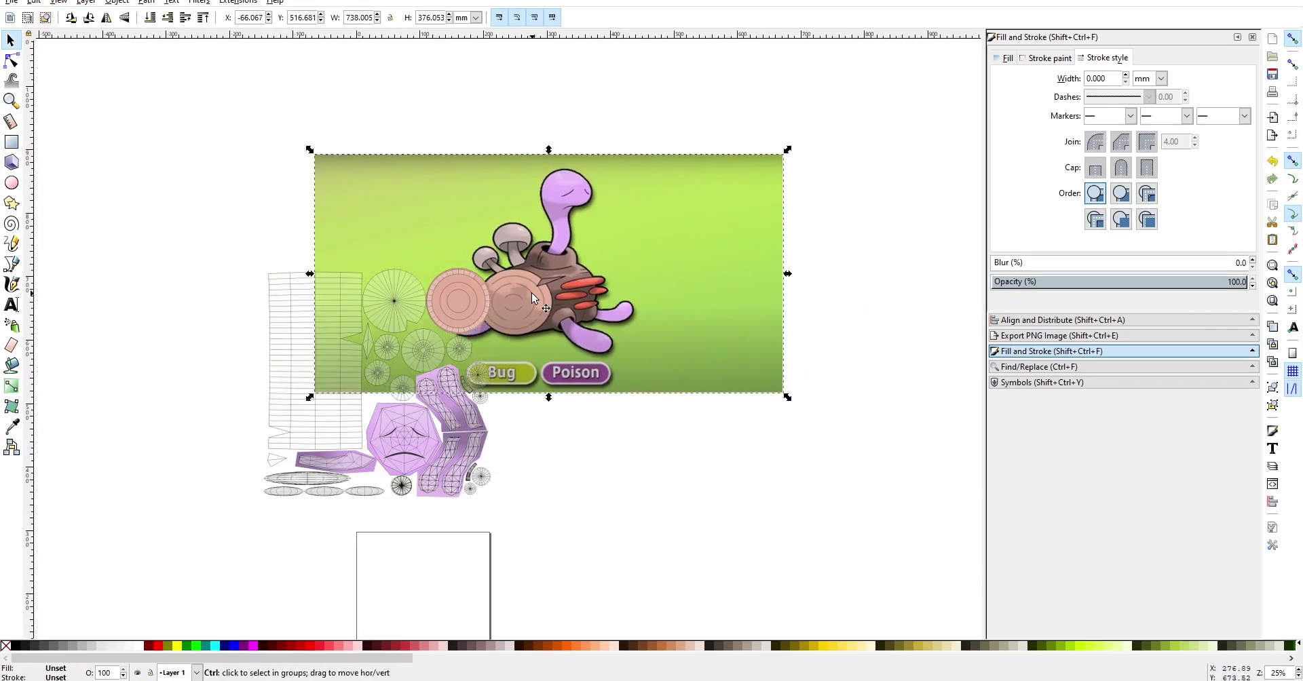
left_click_drag(531, 299, 576, 298, "ctrl")
scroll(720, 300, "up", 4, "ctrl")
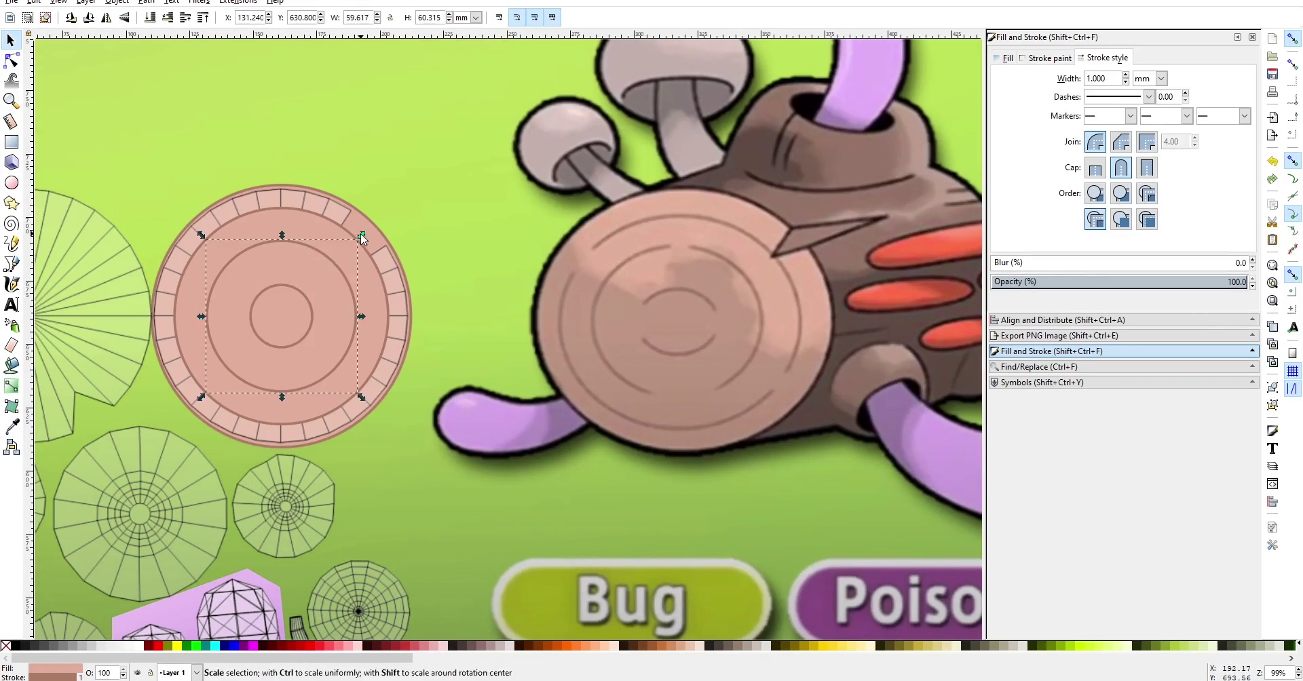
left_click(356, 240)
scroll(408, 231, "left", 5)
scroll(446, 237, "down", 1)
key("b")
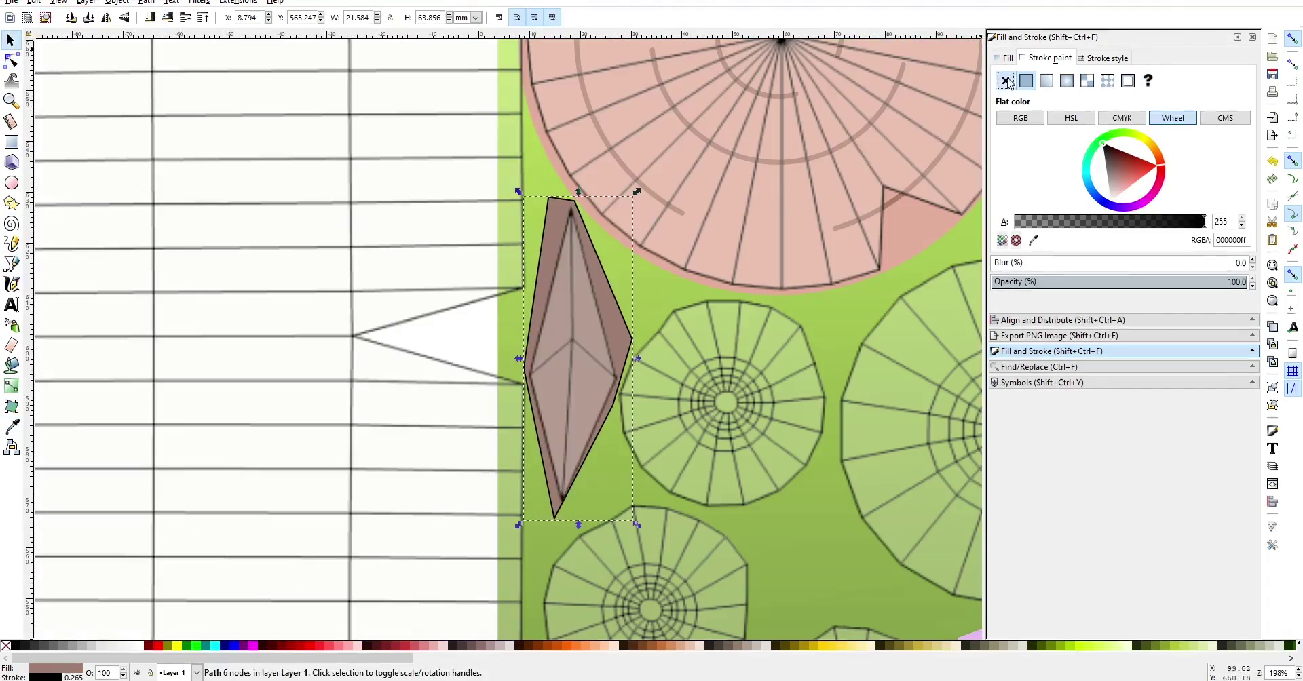
left_click(1007, 82)
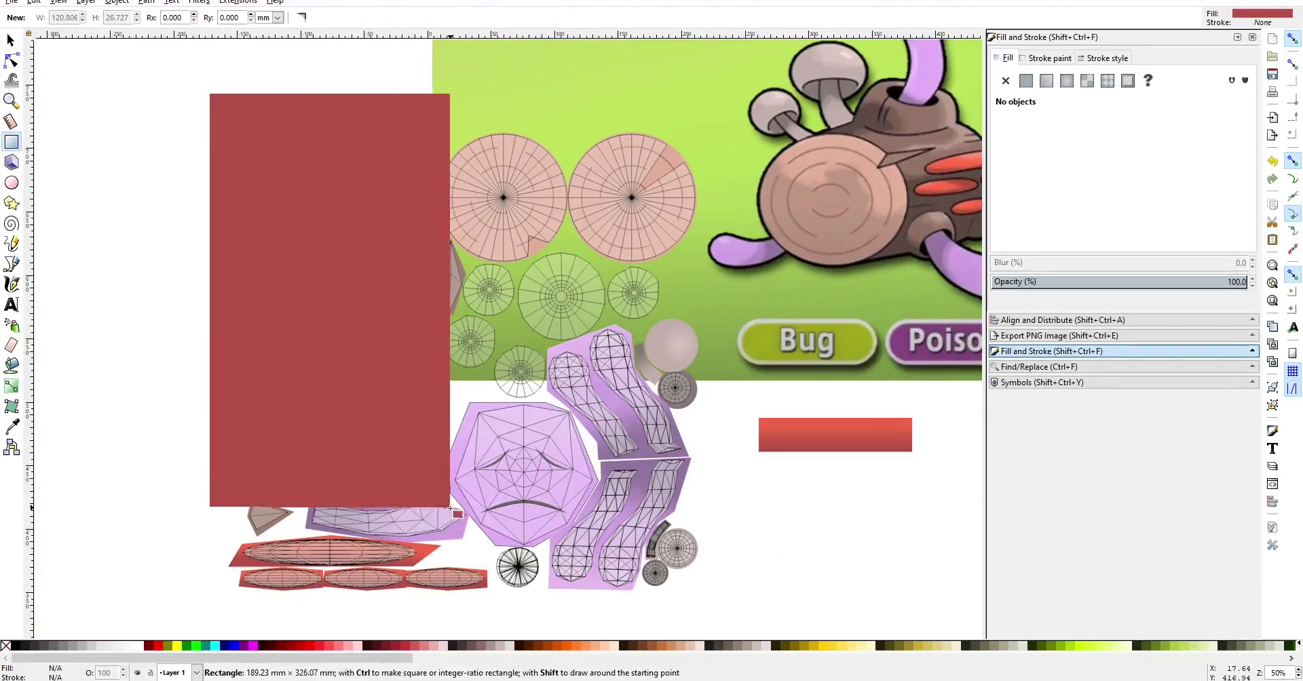
- Draw a rectangle over the log-body strip, undo a corner-node tweak, and zoom in
left_click_drag(450, 508, 451, 494)
left_click(11, 61)
left_click(450, 119)
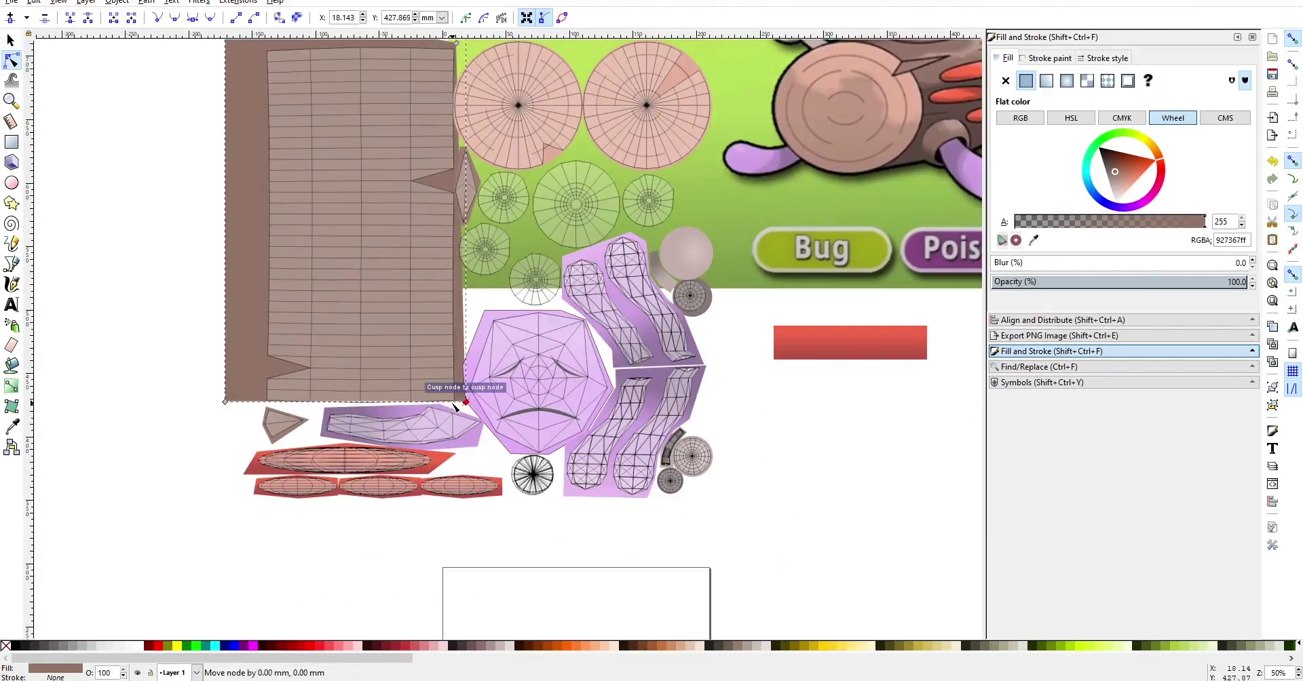
key("ctrl+z")
scroll(508, 183, "down", 1, "ctrl")
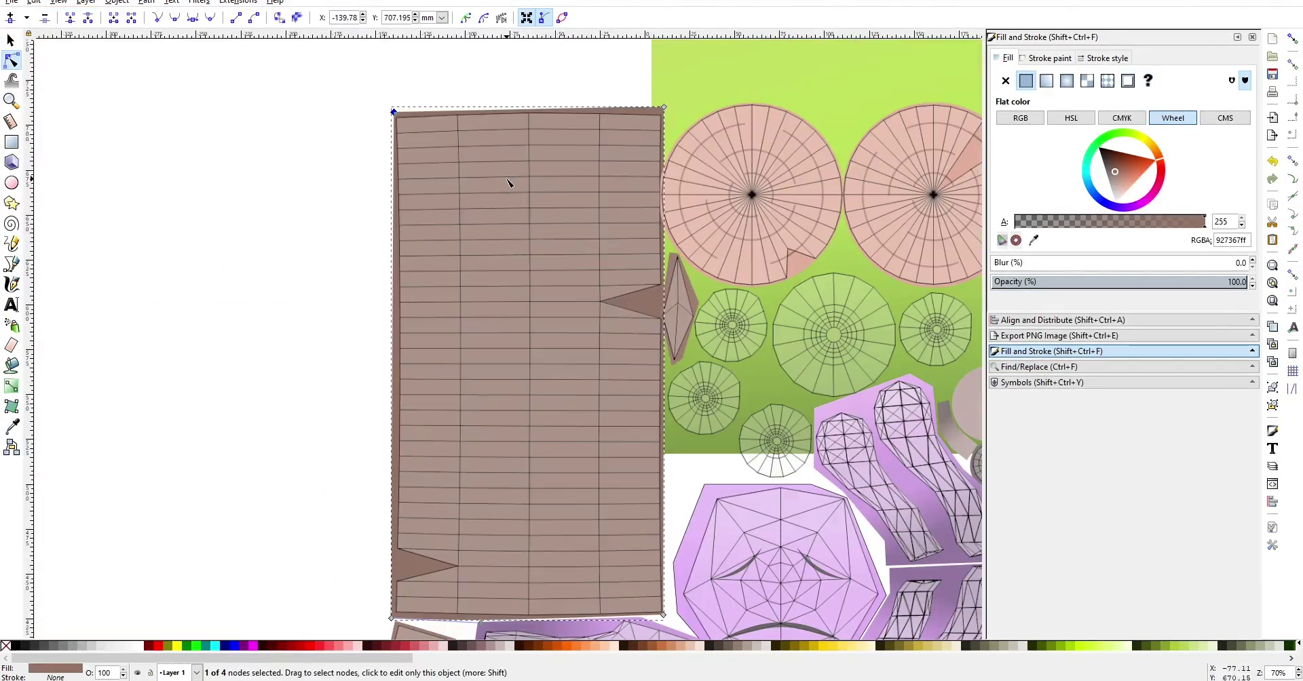
scroll(464, 165, "down", 3, "ctrl")
scroll(464, 164, "up", 1)
right_click(525, 203)
key("Escape")
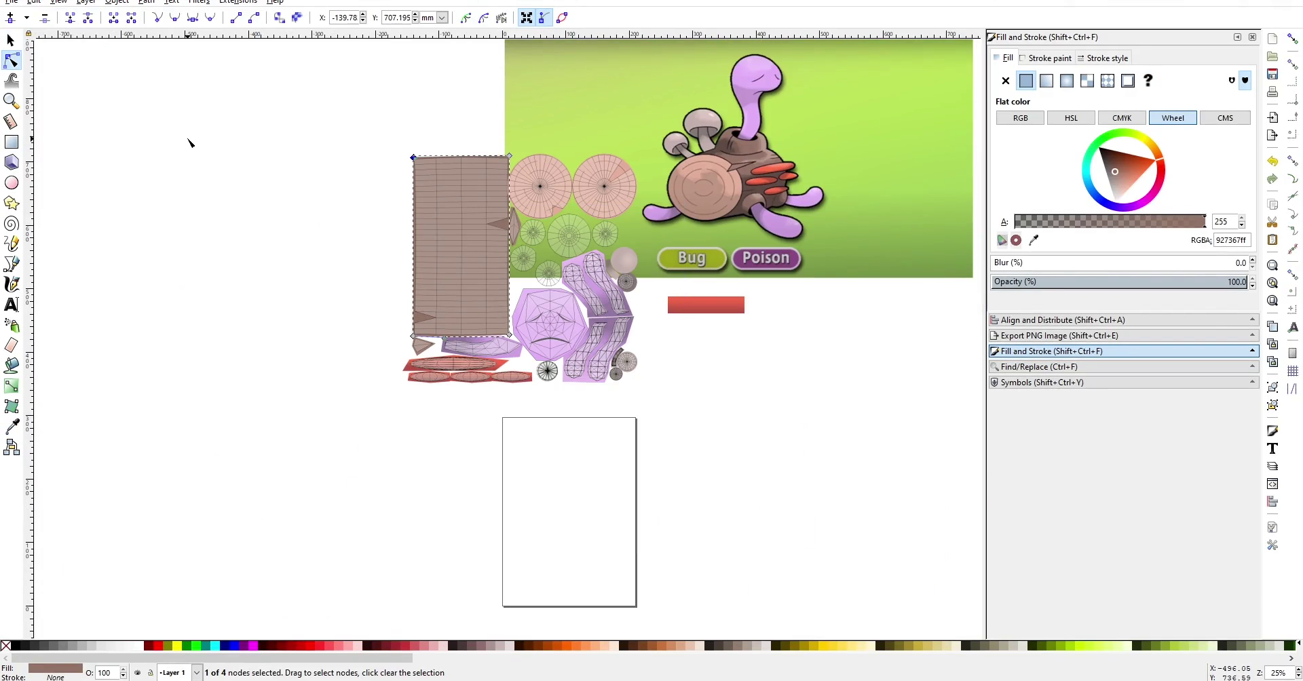
scroll(324, 267, "up", 1, "ctrl")
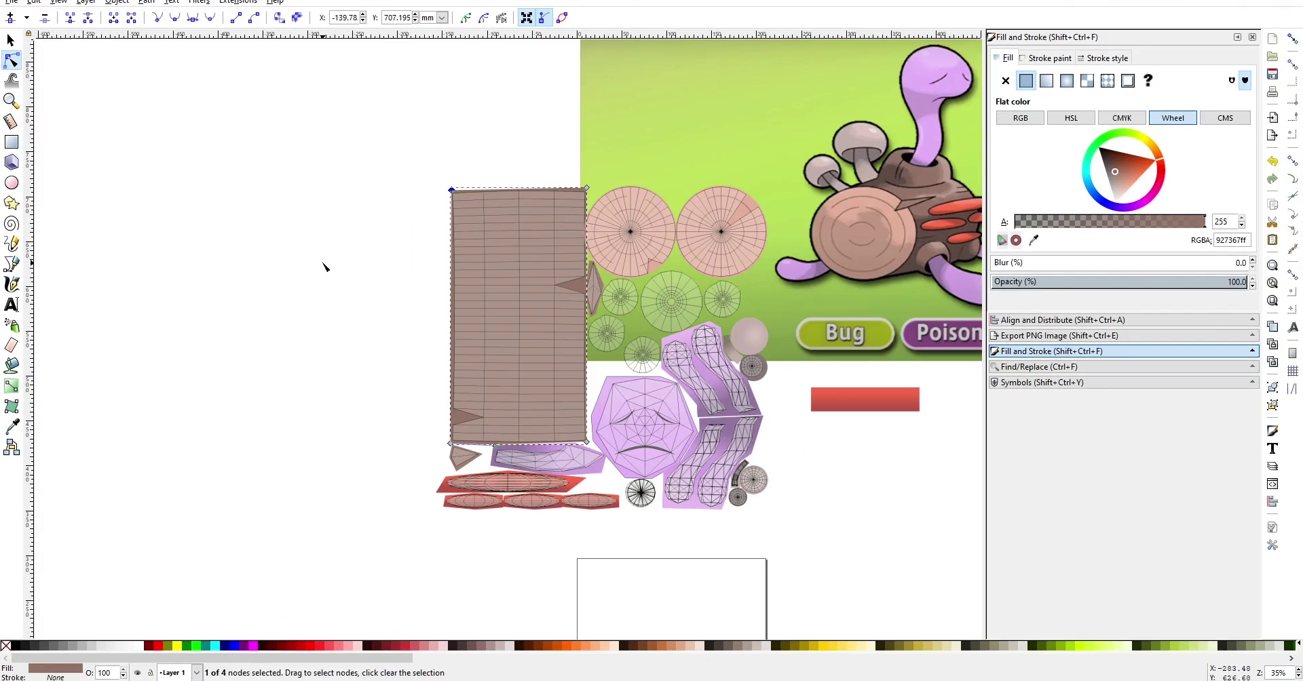
scroll(324, 267, "up", 1, "ctrl")
- Give the brown rectangle a linear gradient, raise it above the mesh lines, and run it vertically
left_click(1045, 81)
scroll(312, 376, "left", 5)
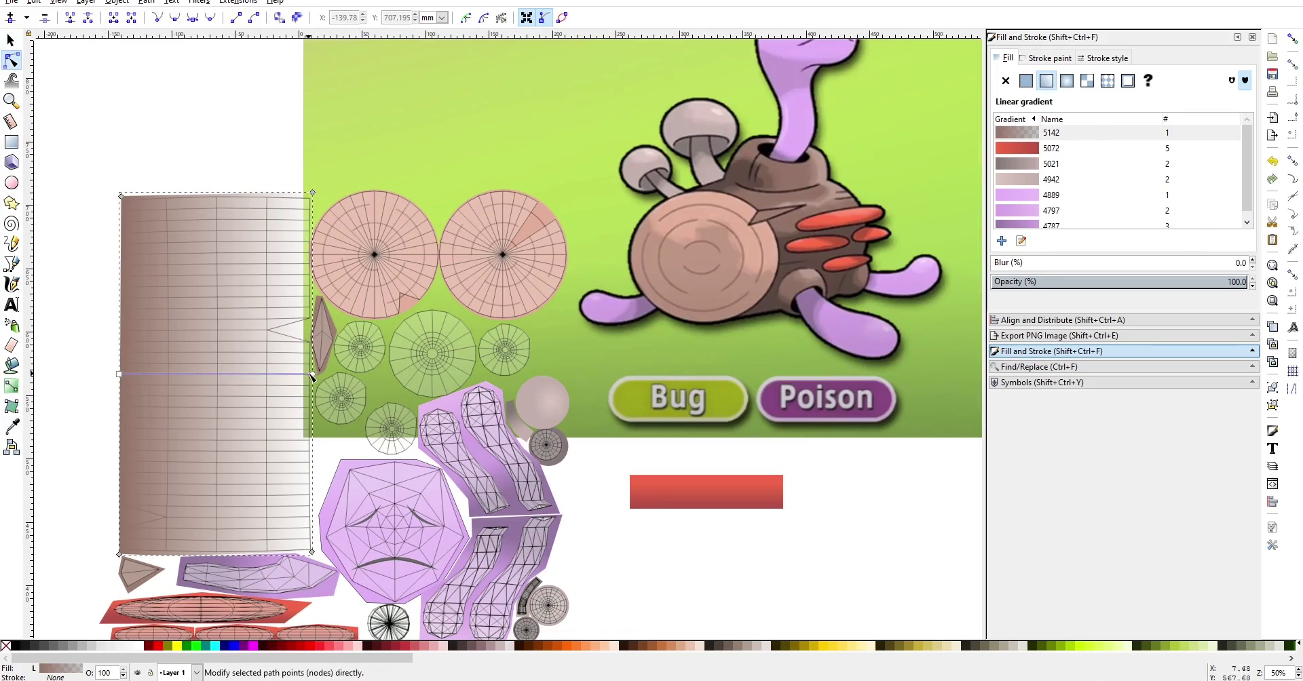
key("ctrl+z")
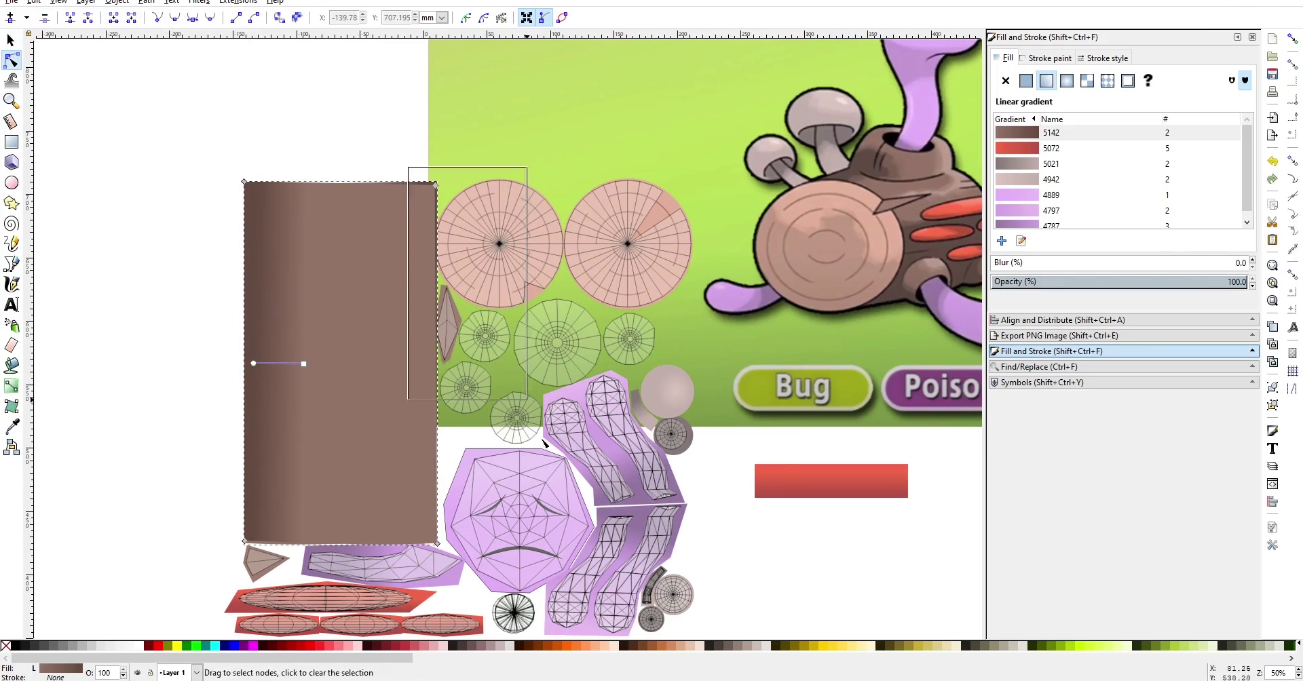
scroll(330, 182, "up", 2, "ctrl")
left_click(10, 41)
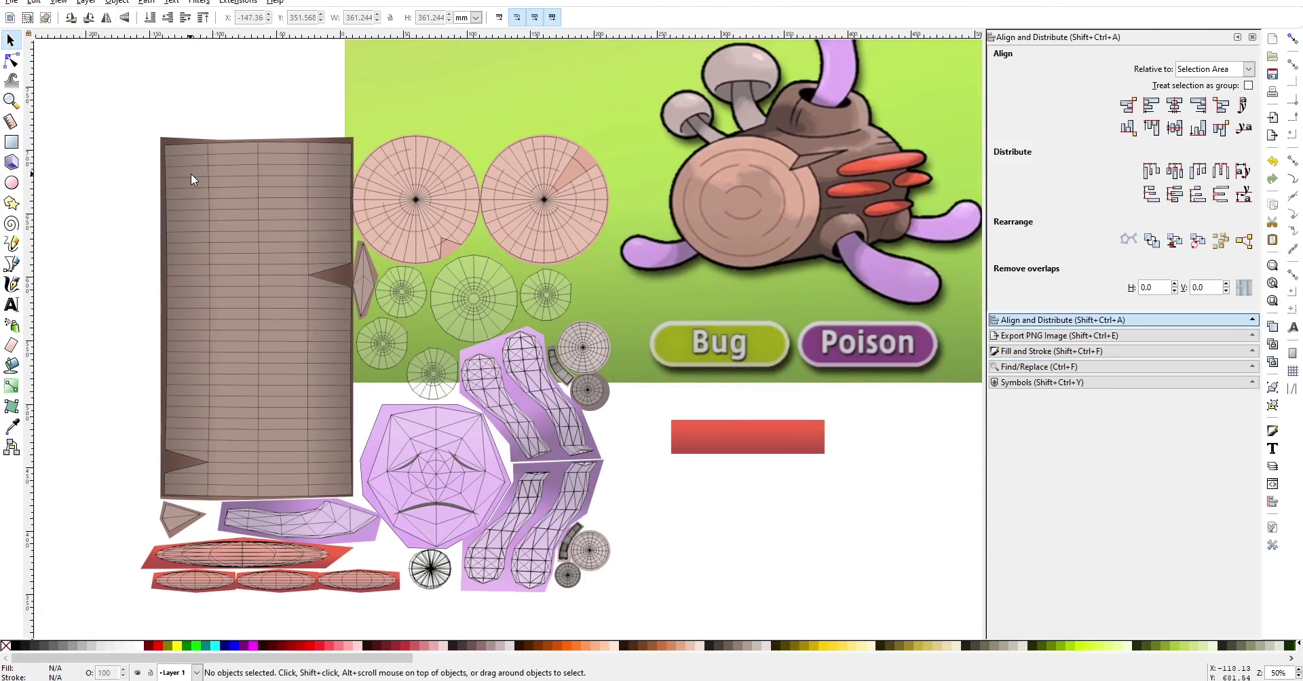
left_click(192, 179)
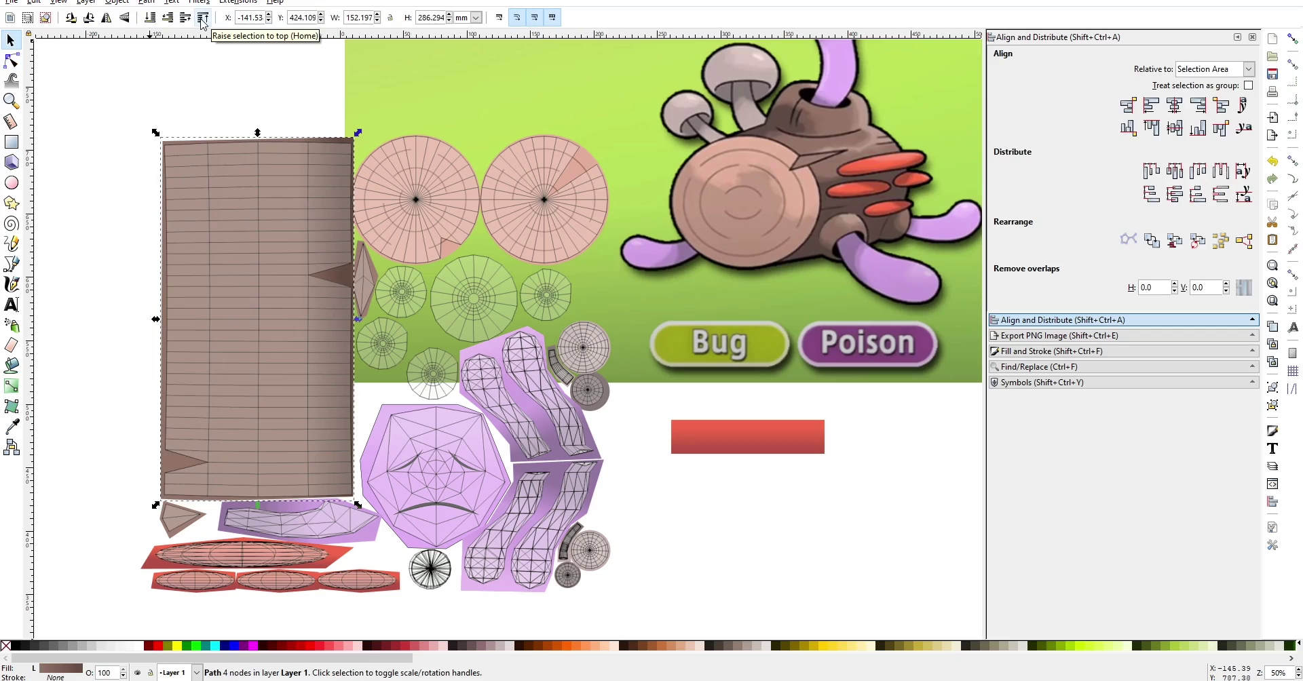
left_click(203, 19)
key("n")
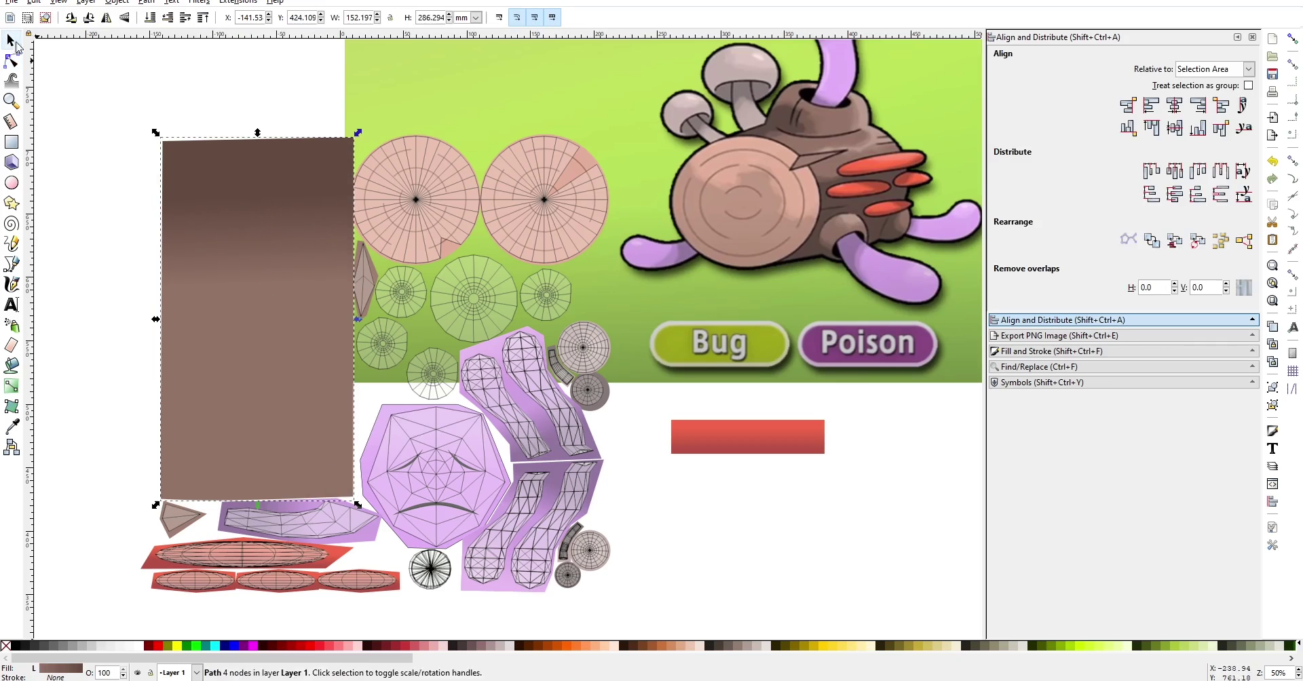
left_click(11, 60)
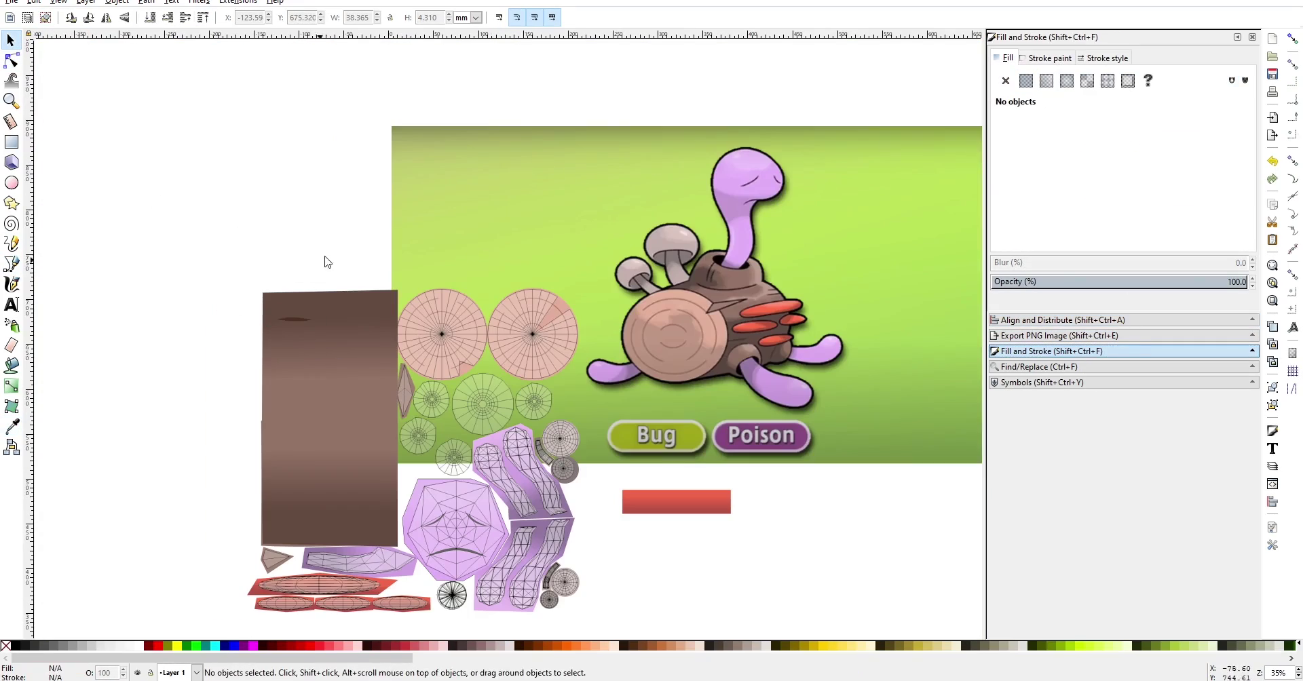
- Move the short dark bark streak onto the log body
scroll(337, 334, "up", 1, "ctrl")
scroll(288, 291, "up", 3, "ctrl")
left_click(242, 253)
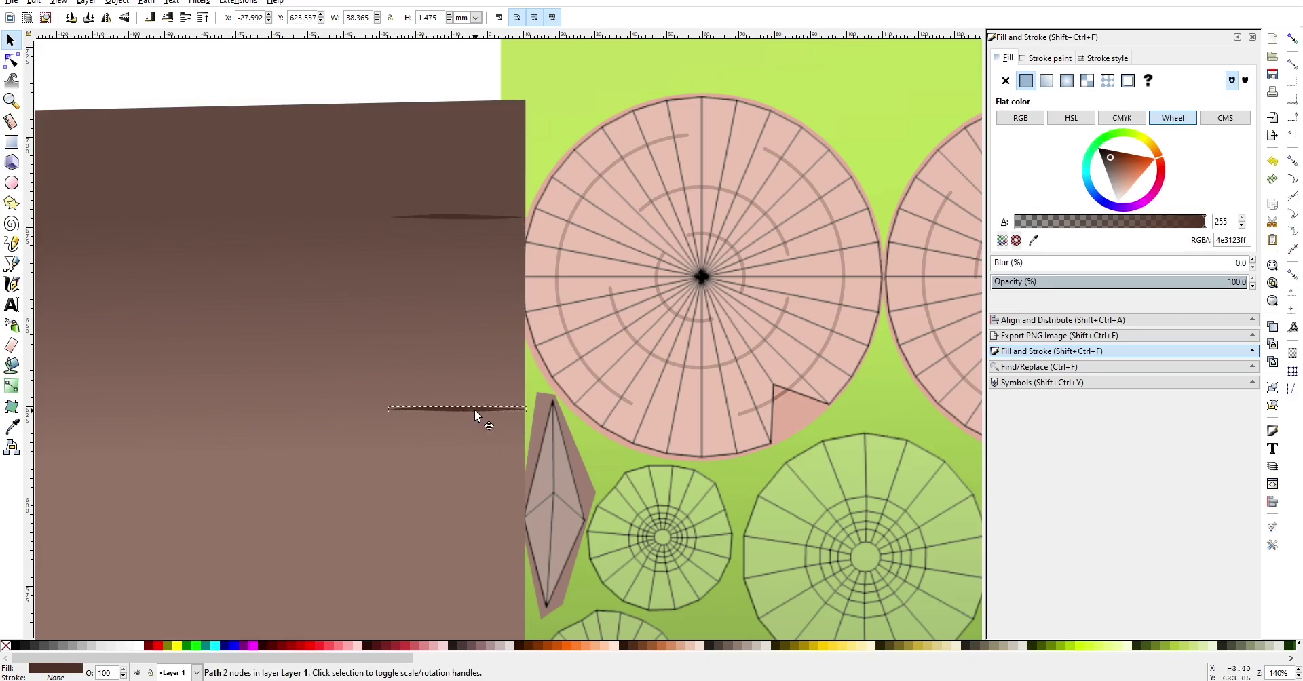
scroll(475, 415, "down", 2, "ctrl")
left_click_drag(483, 469, 246, 186)
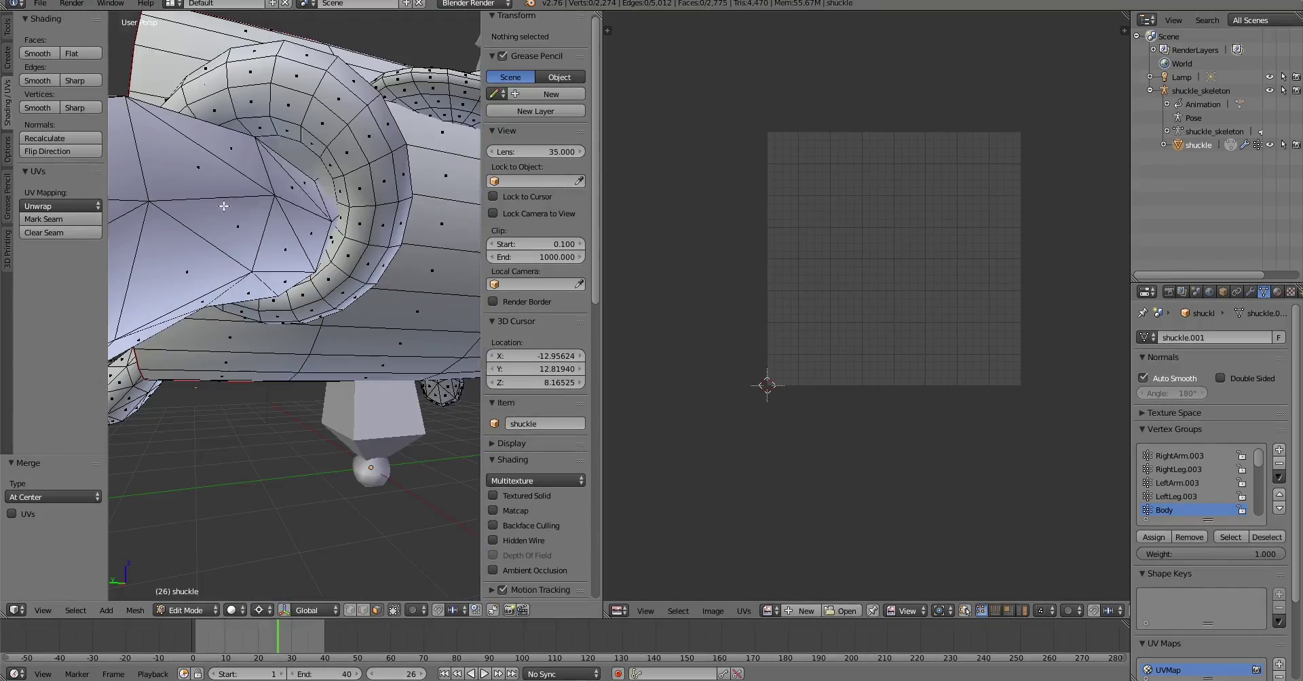
- Merge the stray vertices at their centre and reselect the whole mesh
key("alt+m")
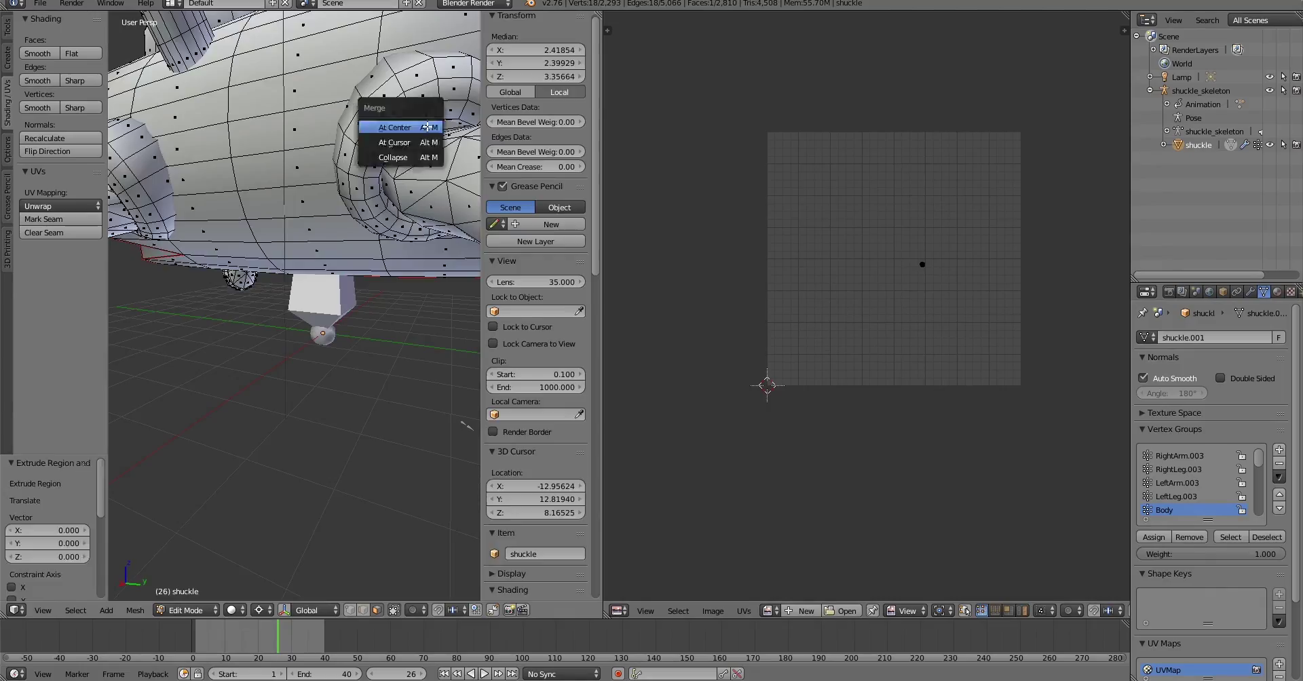
left_click(427, 127)
key("a")
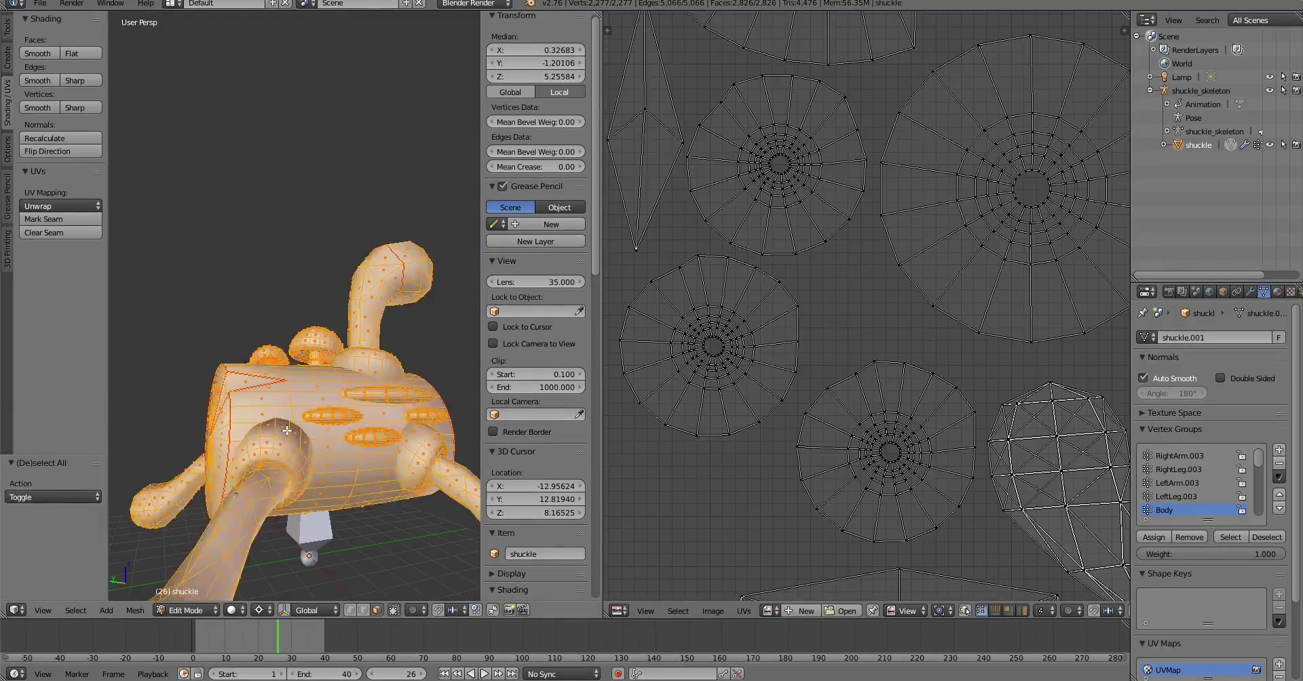
key("l")
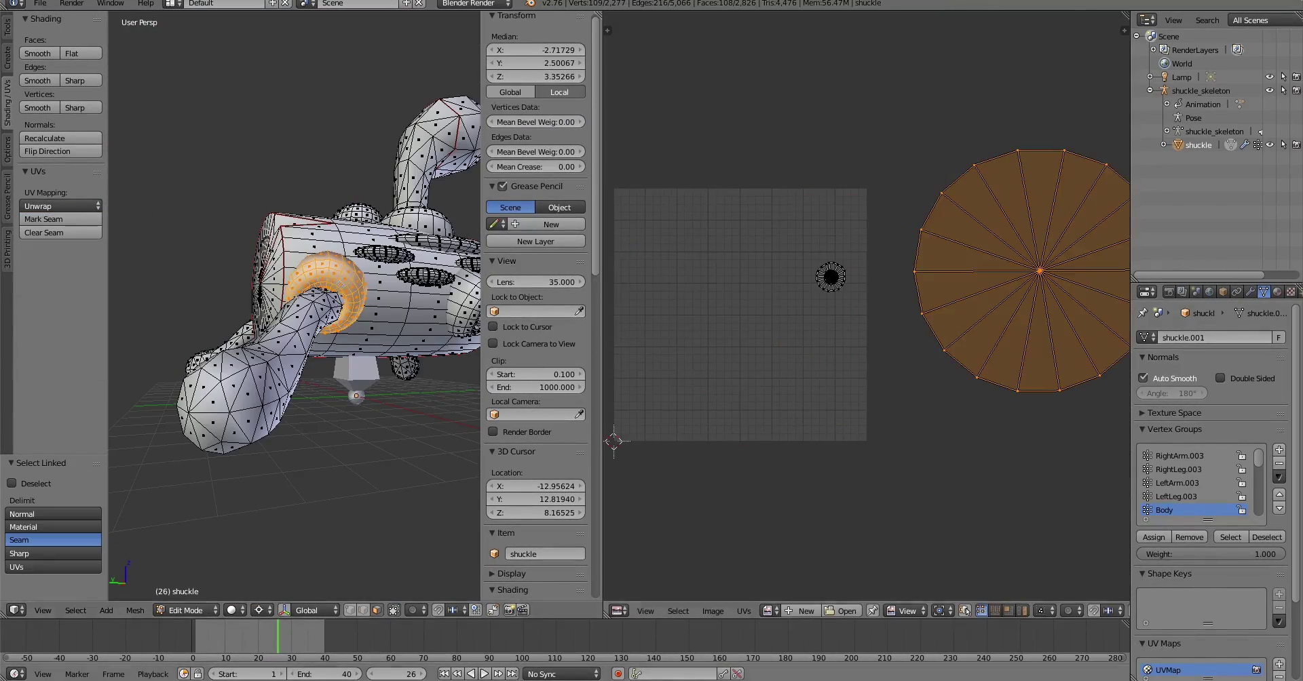
key("a")
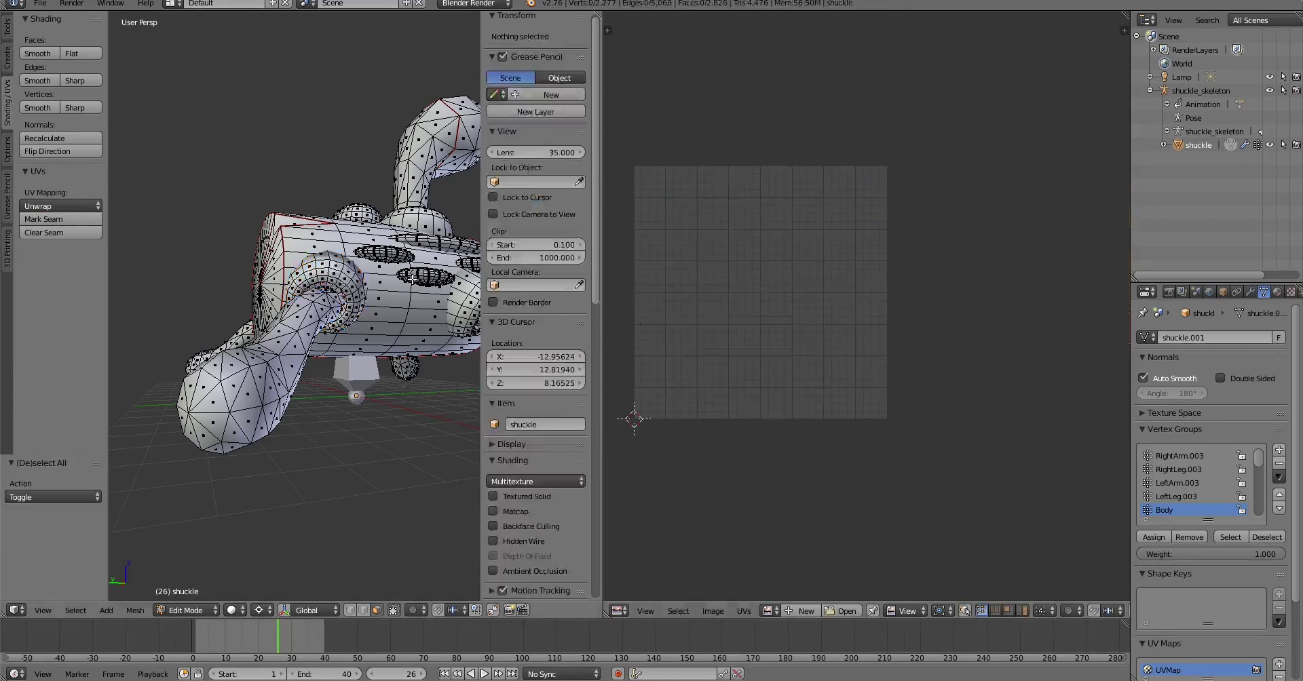
key("a")
- Scale the UV fan, then select and unwrap the ring-shaped cap, rotating and shrinking its UVs
key("s")
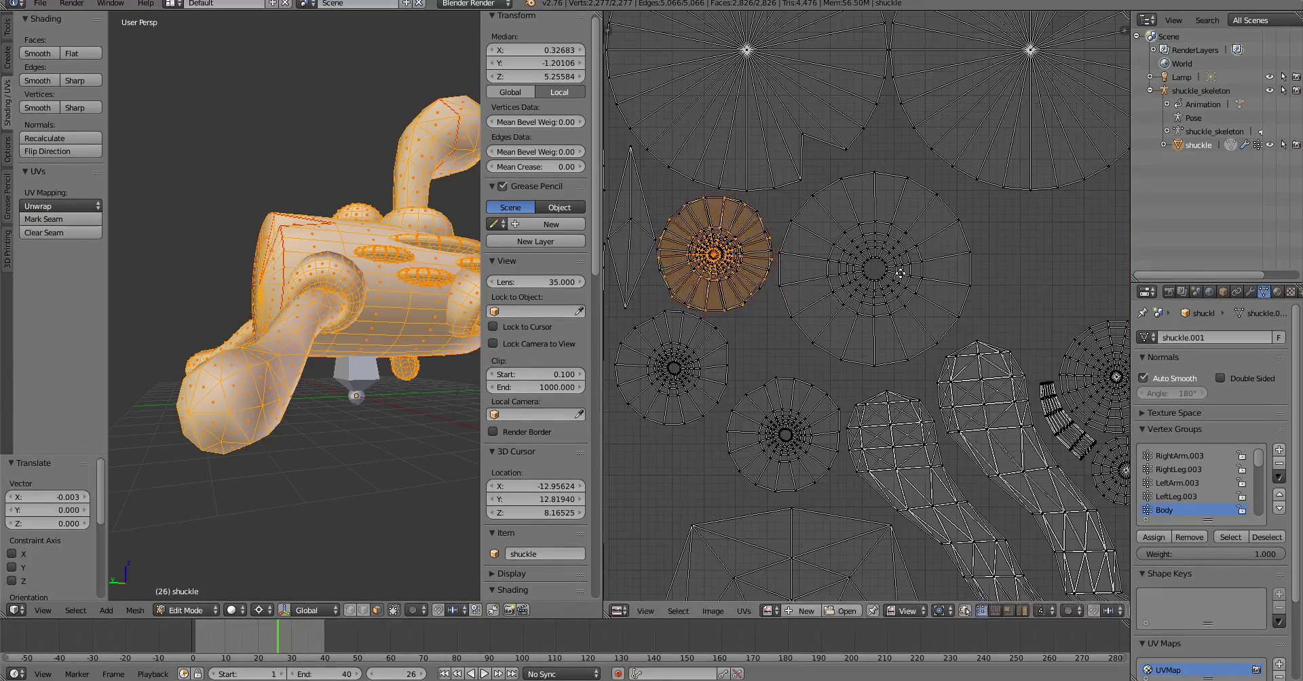
left_click(785, 281)
key("a")
left_click(61, 206)
left_click(61, 212)
middle_click_drag(392, 264, 408, 272)
key("l")
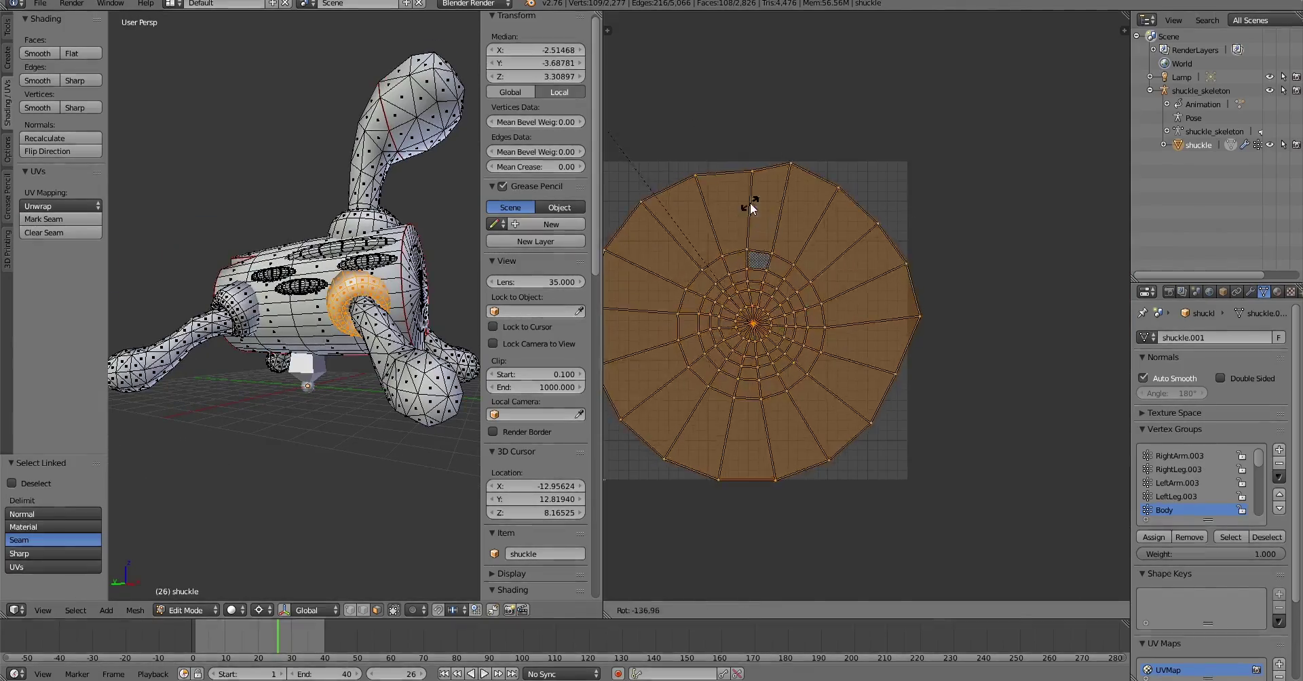
left_click(750, 207)
key("a")
key("s")
- Move the cap's UV island into place in the layout and choose Export UV Layout
scroll(306, 271, "up", 3)
key("a")
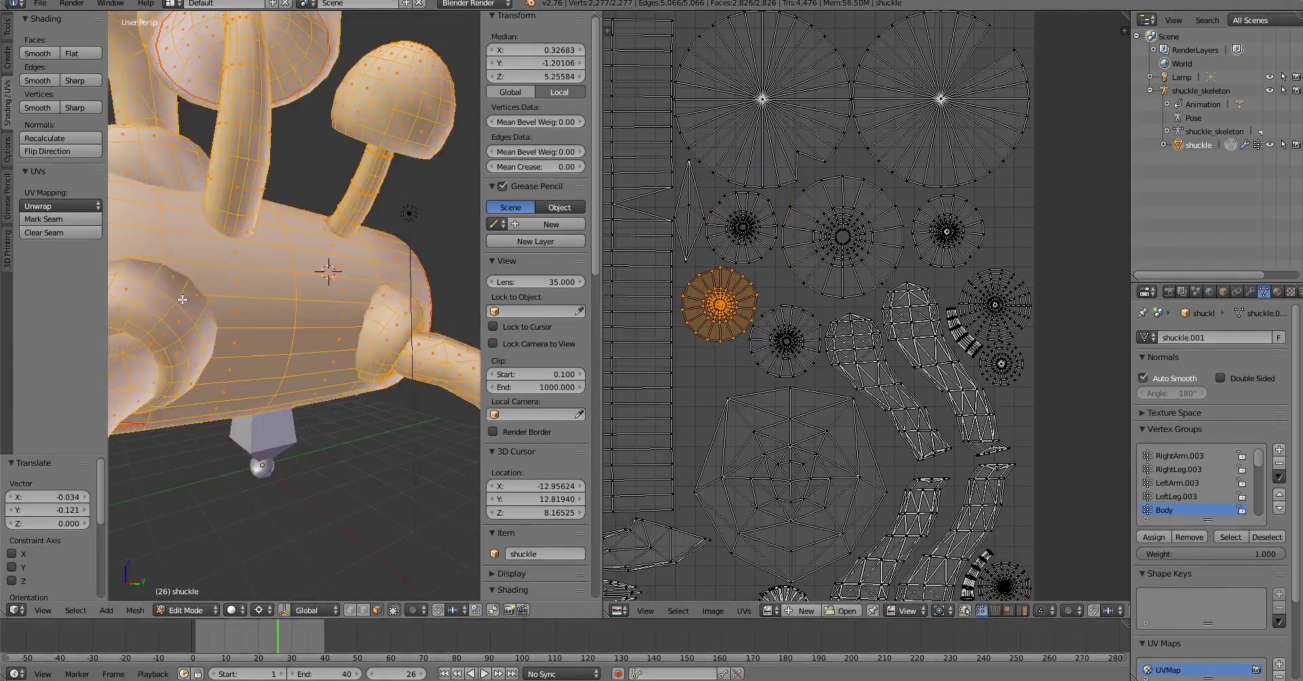
middle_click_drag(305, 271, 353, 285)
key("a")
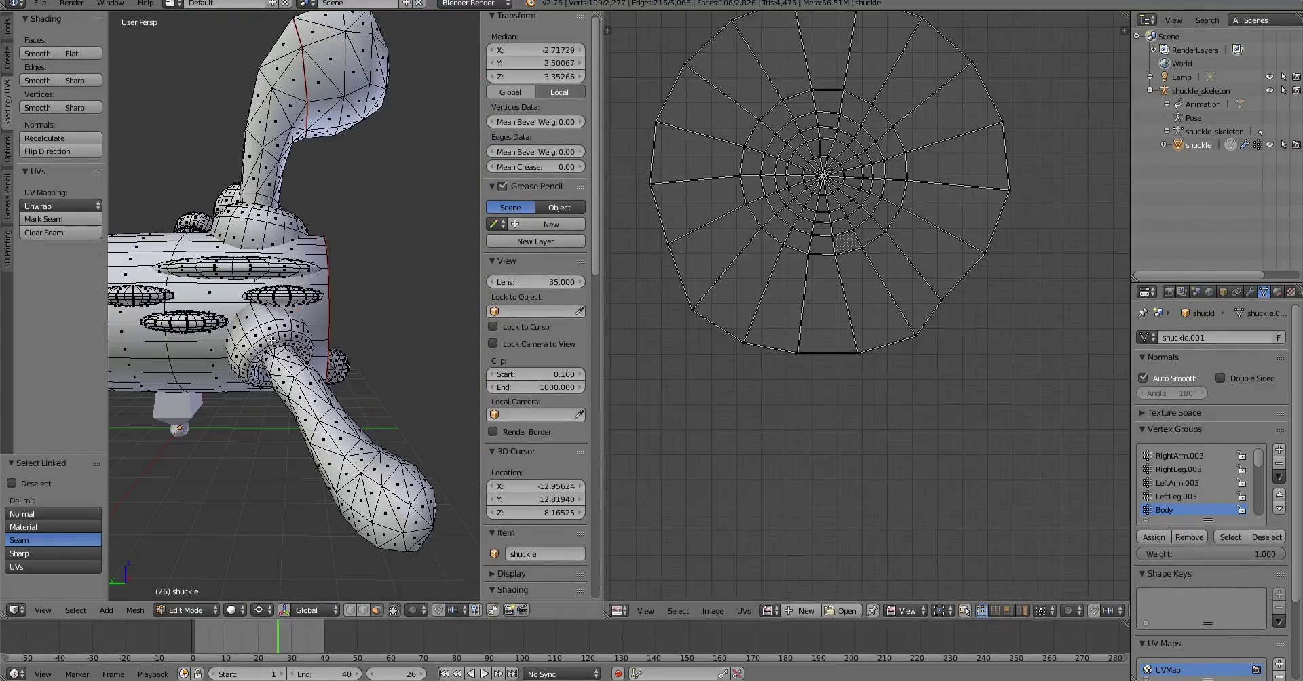
key("a")
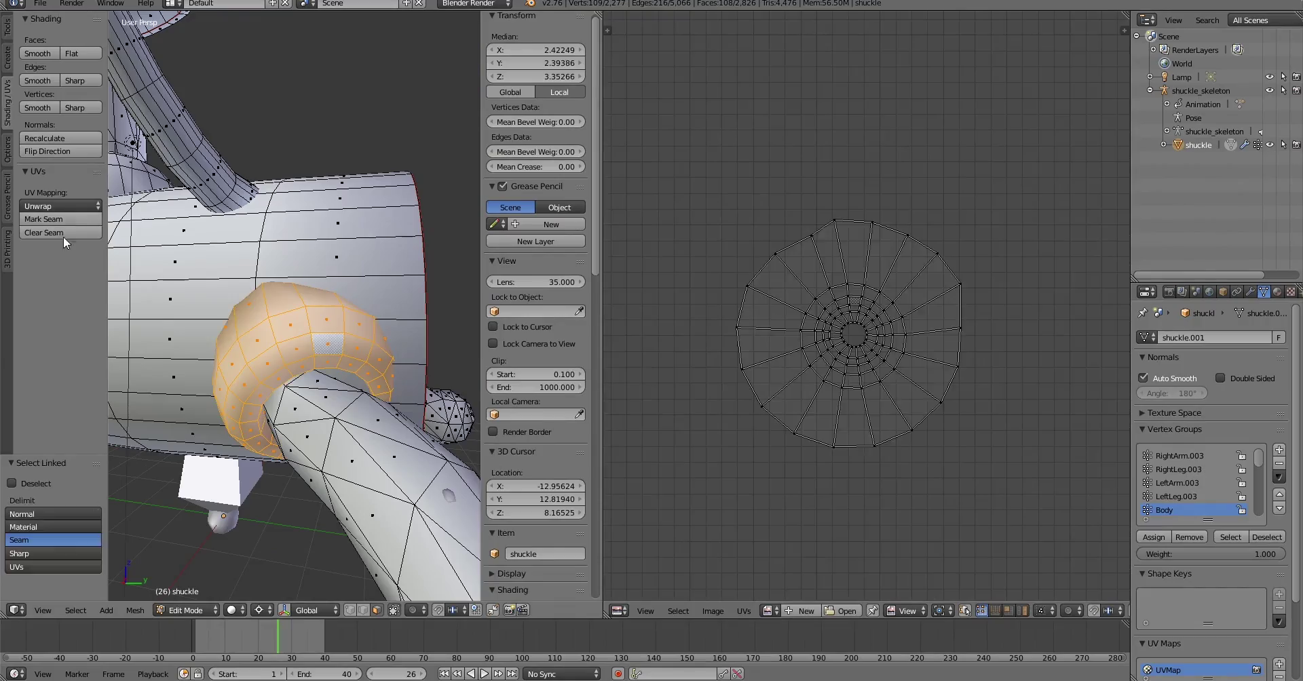
left_click(826, 321)
scroll(827, 321, "down", 4)
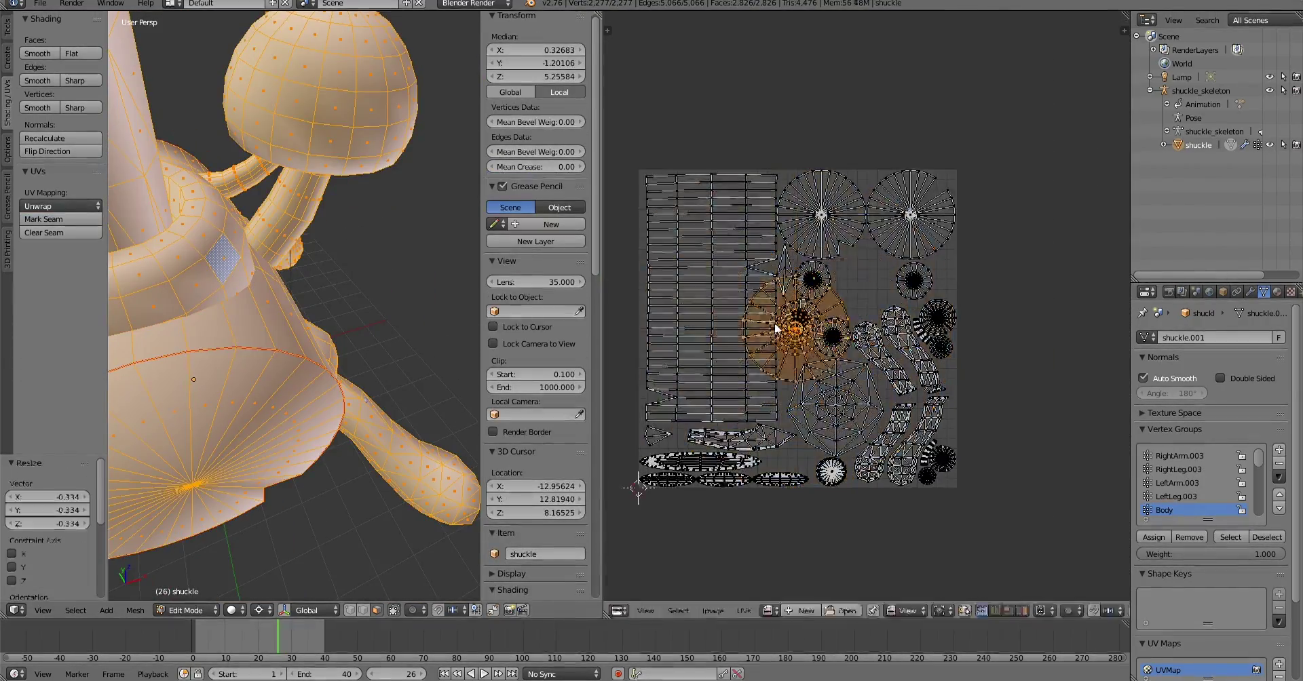
left_click(744, 611)
left_click(766, 258)
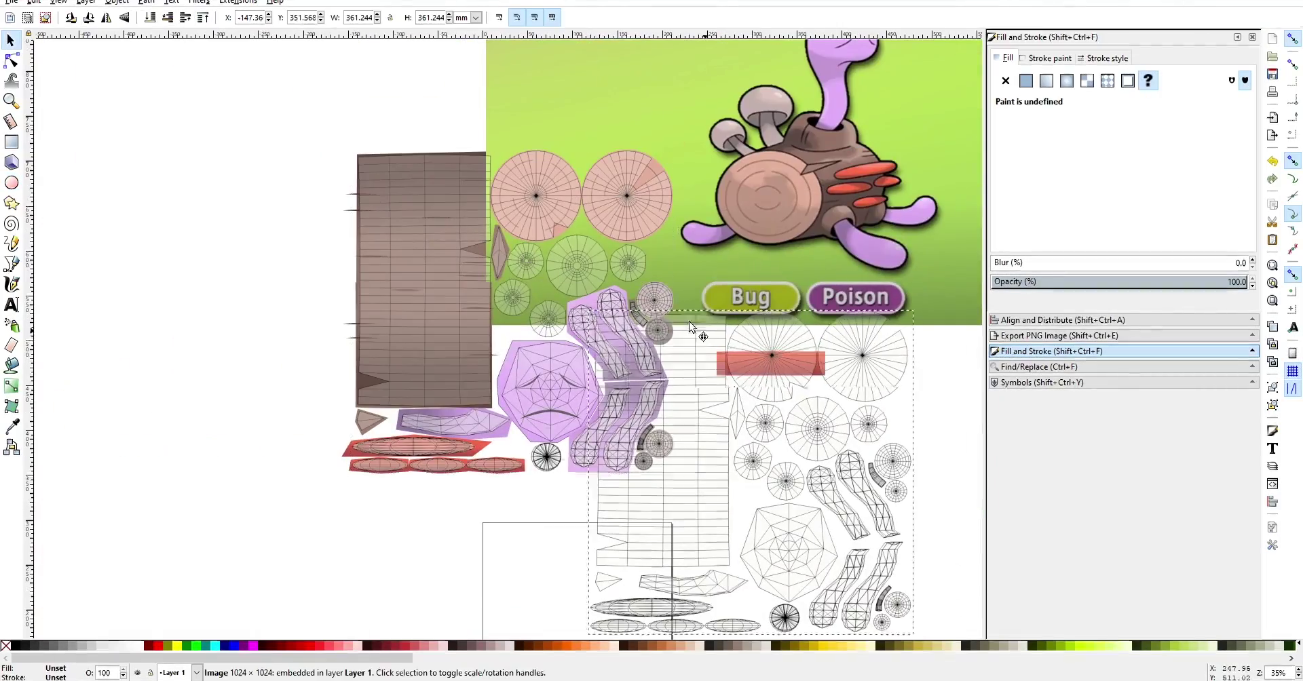
- Draw a round disc on the layout and fill it with brown picked from the reference
scroll(474, 247, "up", 10, "ctrl")
key("n")
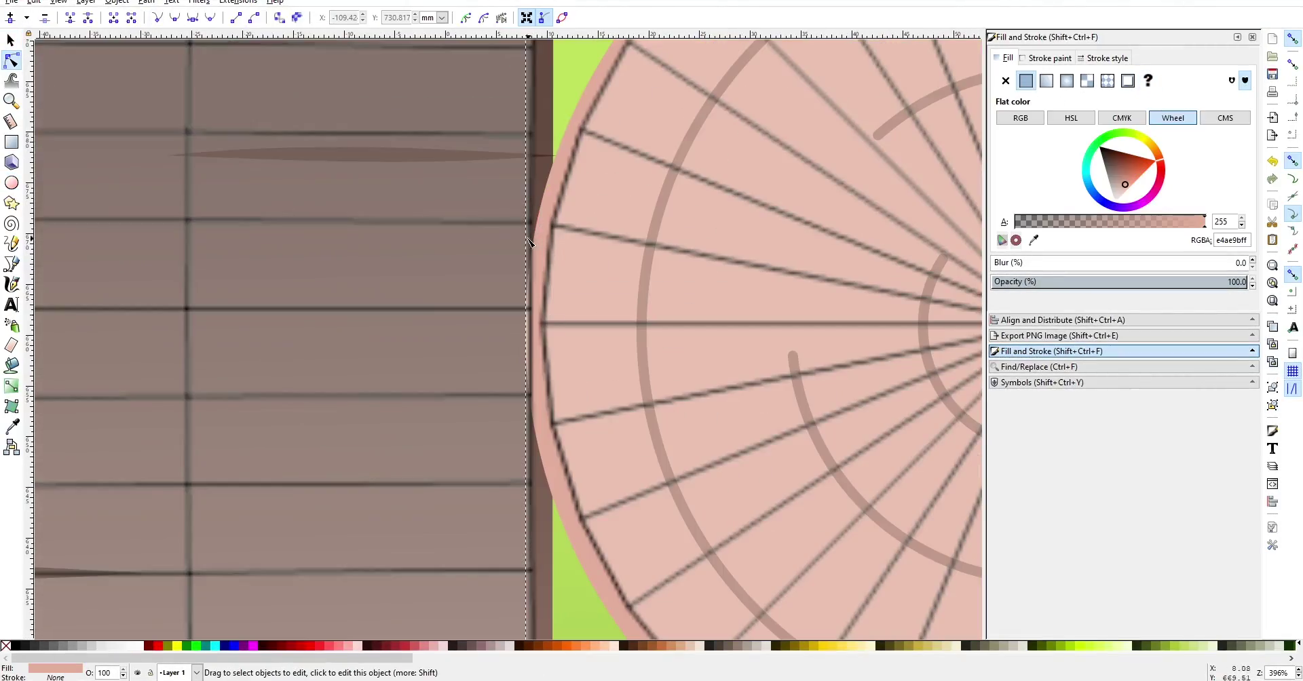
left_click(541, 209)
scroll(535, 298, "down", 1, "ctrl")
scroll(535, 298, "down", 2, "ctrl")
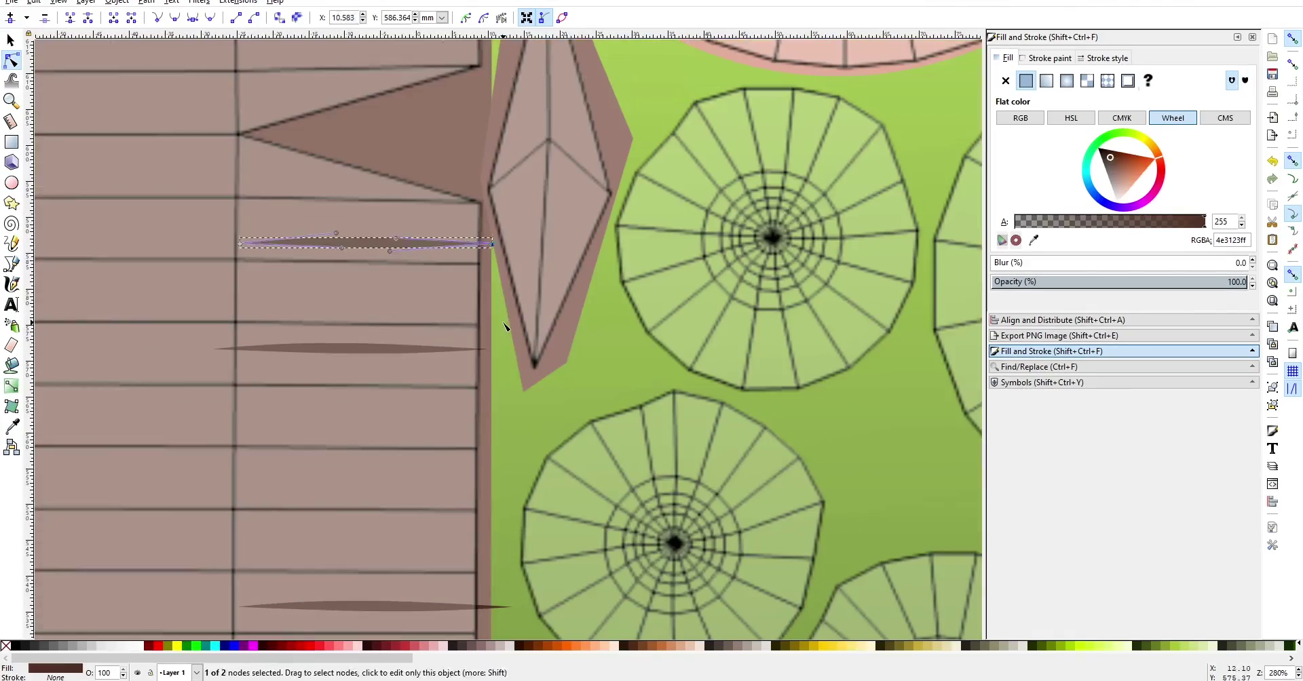
scroll(475, 326, "down", 2, "ctrl")
key("Escape")
scroll(460, 351, "up", 1, "ctrl")
key("e")
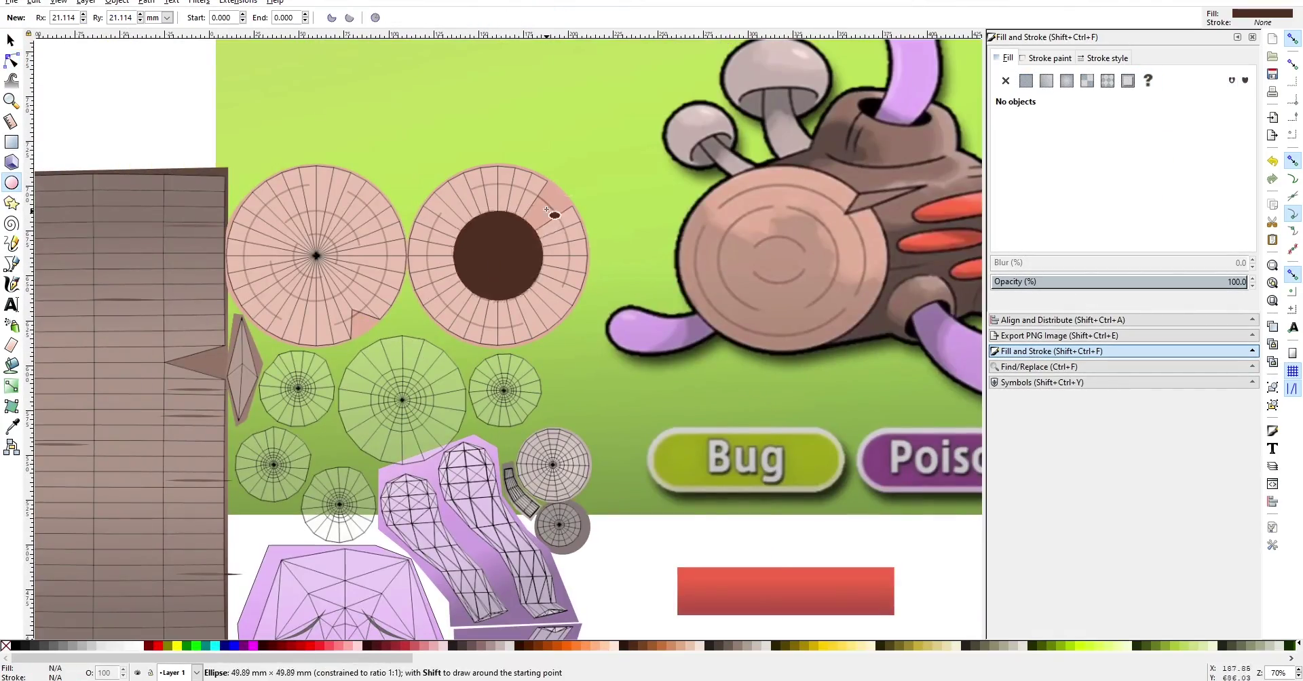
left_click_drag(547, 210, 581, 326, "ctrl+shift")
key("space")
left_click(903, 218)
scroll(902, 217, "up", 3, "ctrl")
scroll(565, 243, "down", 1, "ctrl")
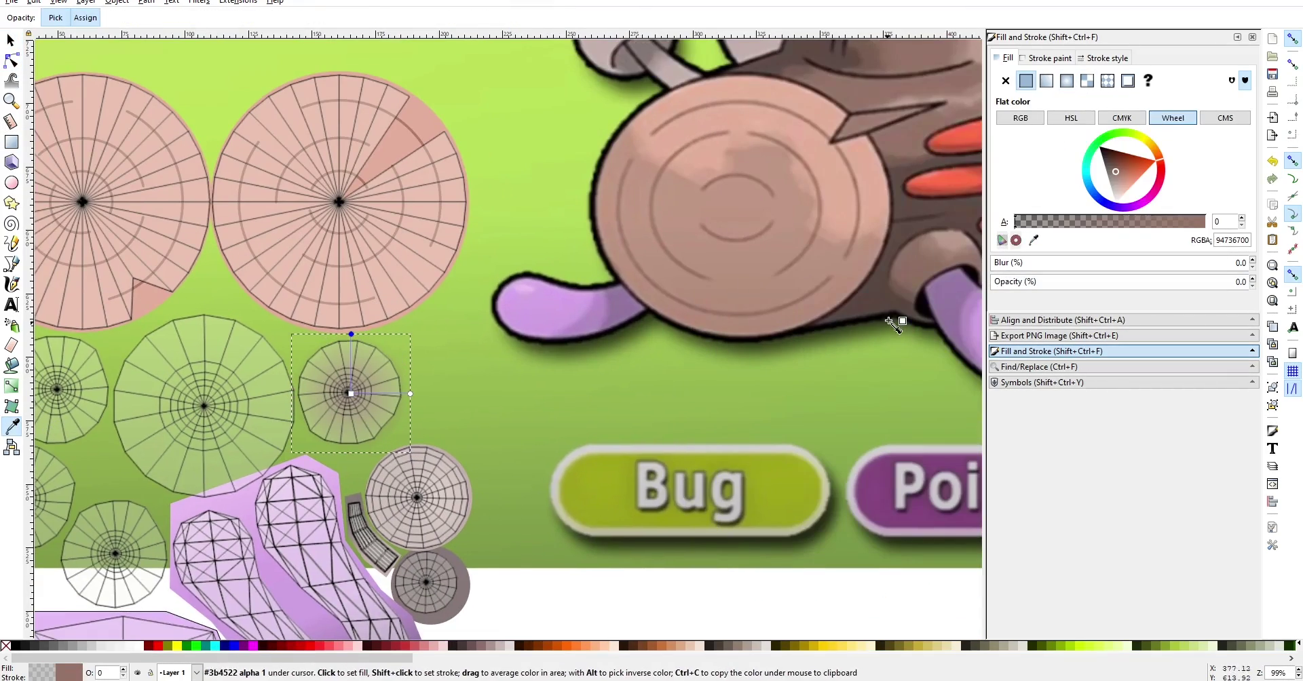
- Add a small circle at the disc's centre and colour it near-black with the Dropper
key("e")
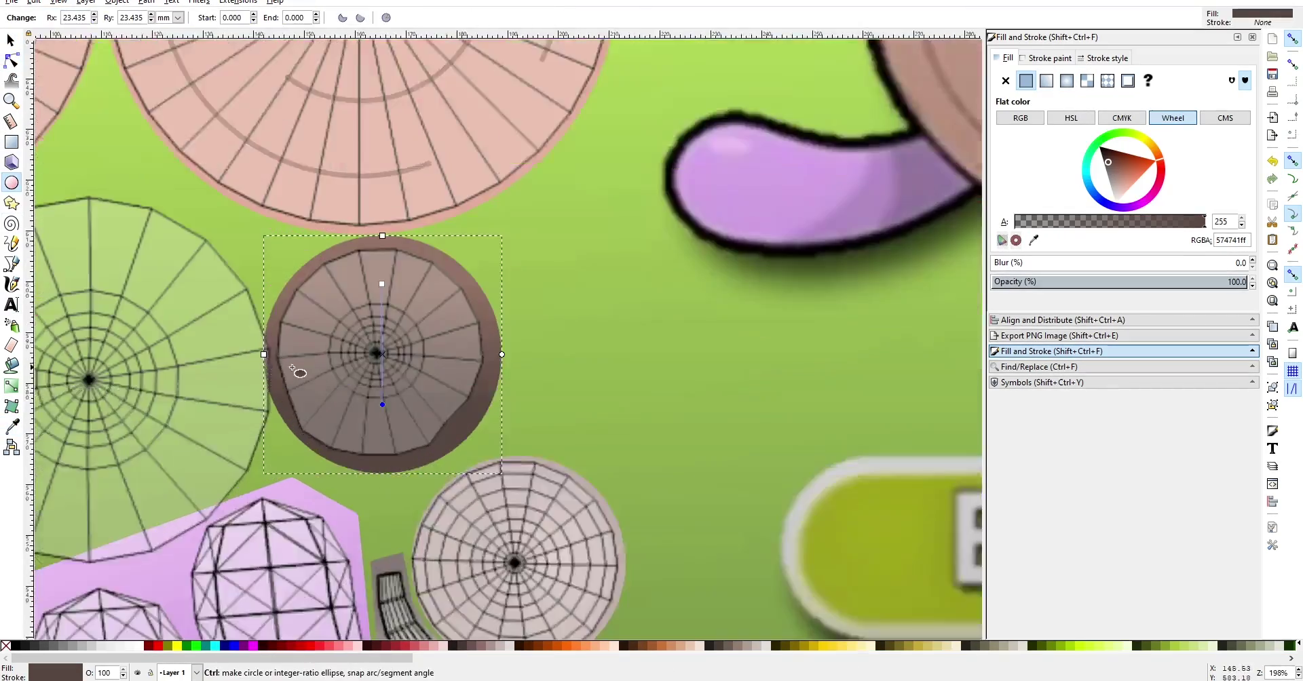
scroll(378, 363, "up", 5, "ctrl")
left_click_drag(541, 363, 636, 276, "ctrl+shift")
scroll(510, 330, "down", 5, "ctrl")
key("space")
key("d")
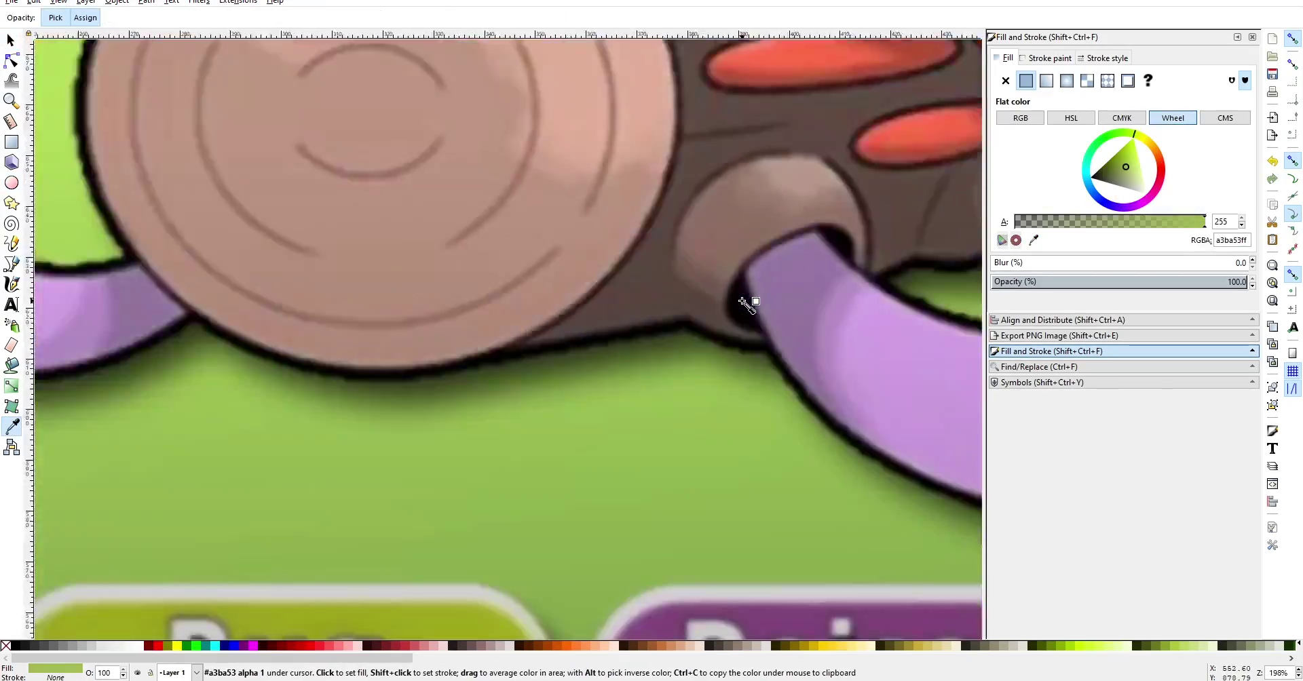
scroll(510, 330, "down", 3, "ctrl")
scroll(564, 304, "up", 3, "ctrl")
left_click(564, 304)
scroll(124, 442, "down", 2, "ctrl")
key("space")
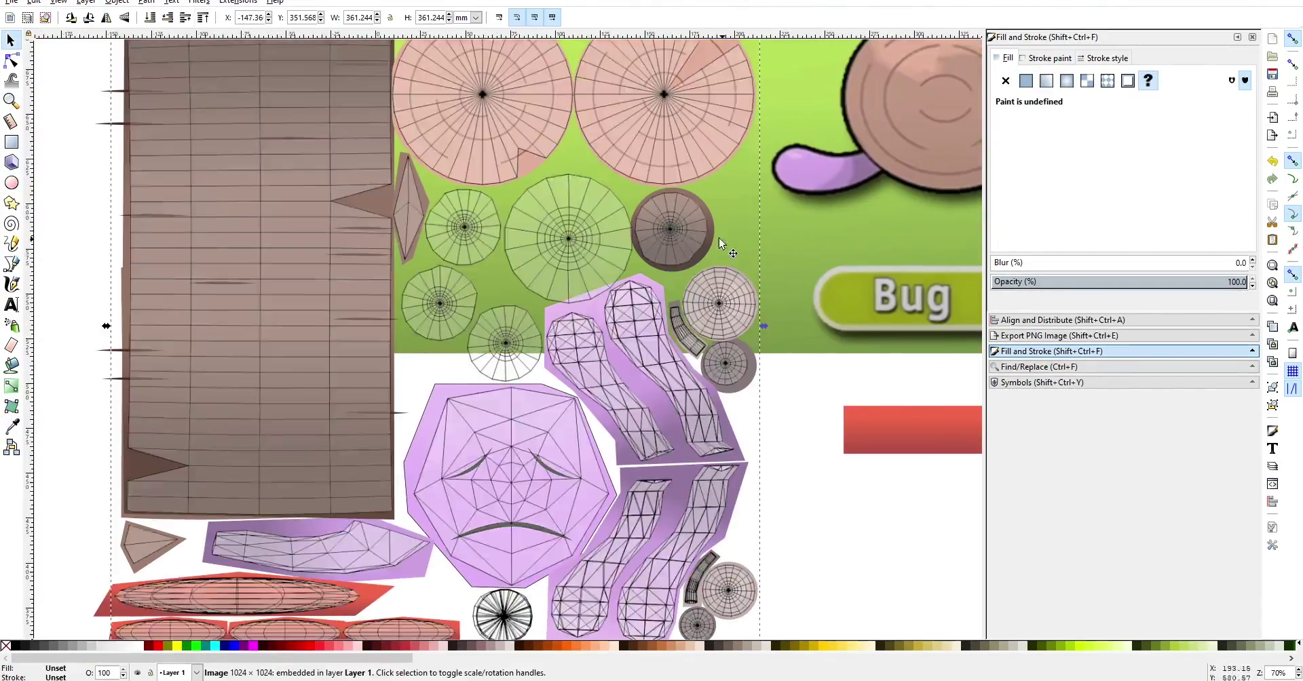
- Copy the disc with its dark centre and paste copies over the green circle islands
scroll(719, 237, "up", 2, "ctrl")
scroll(505, 278, "up", 1, "ctrl")
left_click(597, 299, "shift")
key("ctrl+c")
key("ctrl+v")
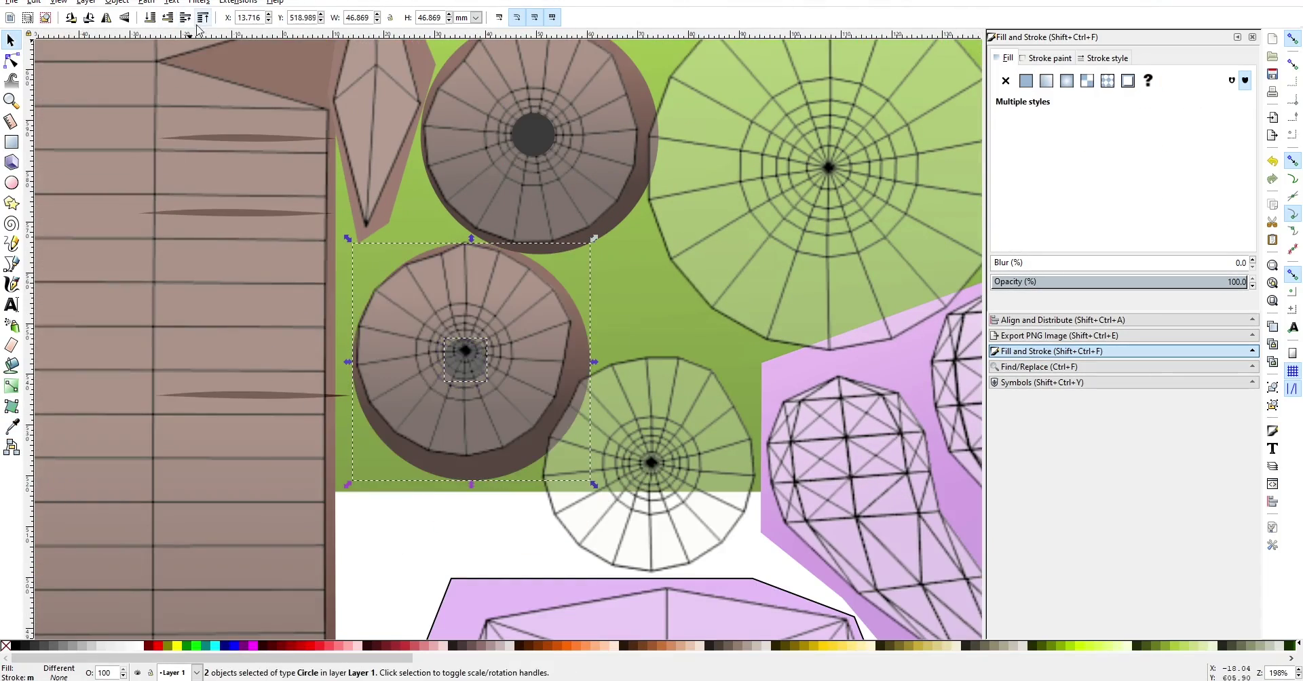
left_click(434, 357)
scroll(434, 357, "up", 1, "ctrl")
key("ctrl+v")
left_click_drag(423, 262, 422, 256)
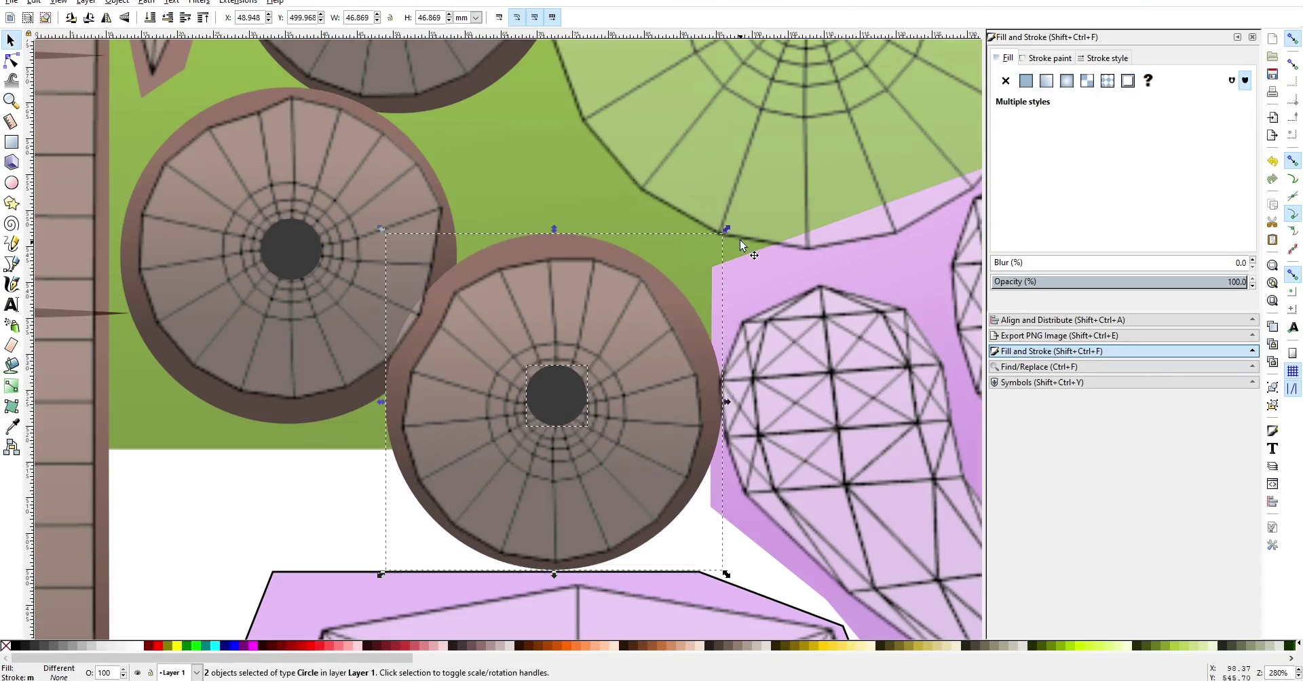
- Adjust the large disc and move the dark centre onto it
double_click(530, 258)
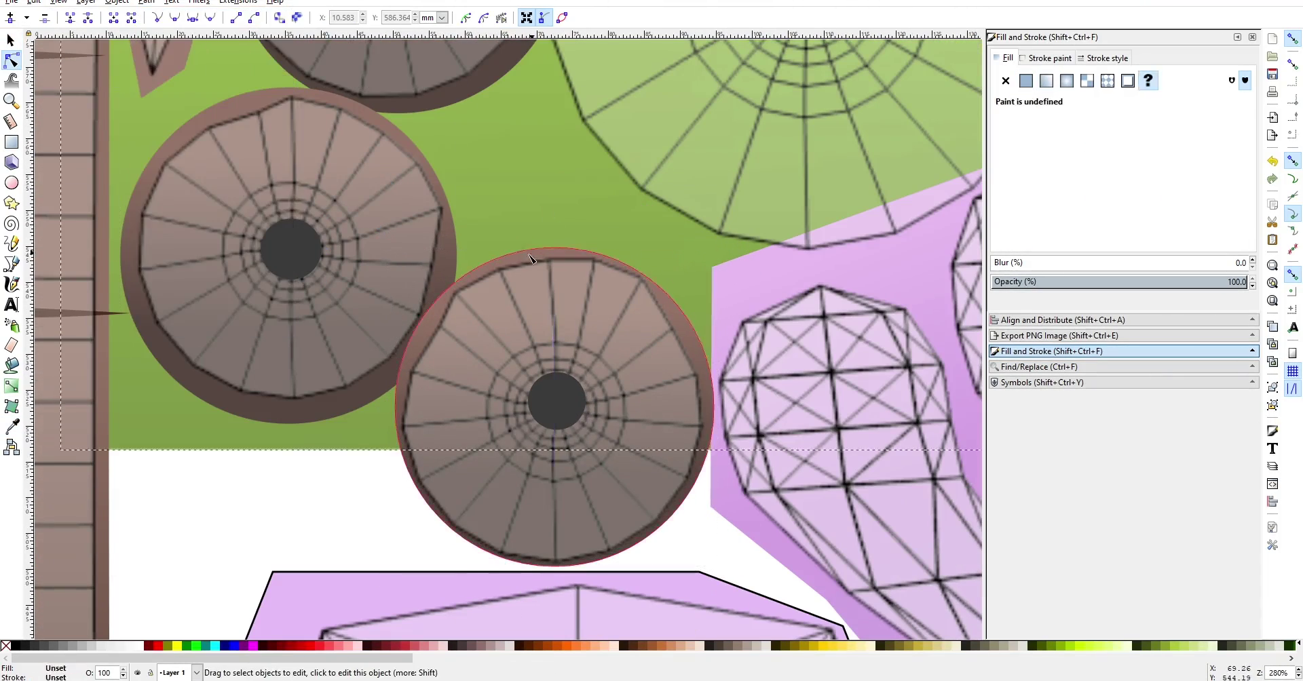
key("s")
scroll(623, 423, "up", 2, "ctrl")
scroll(623, 423, "down", 4, "ctrl")
scroll(534, 315, "up", 2, "ctrl")
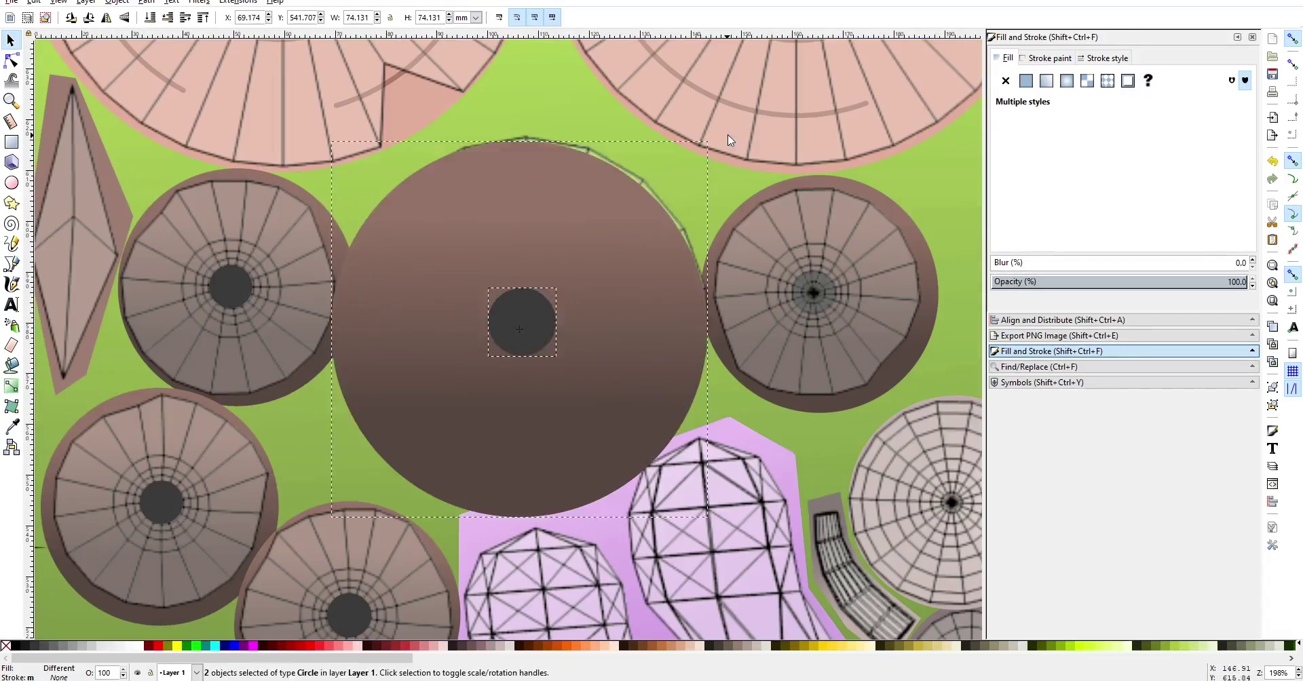
left_click_drag(537, 310, 536, 313)
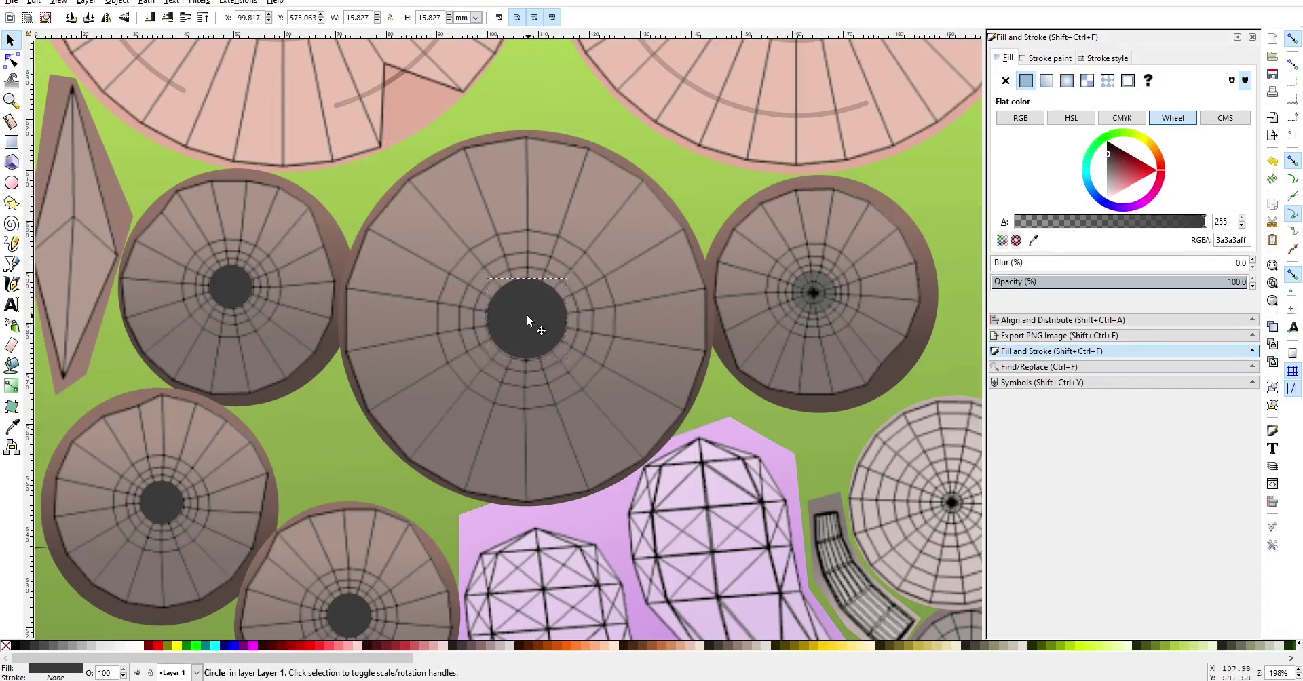
- Place an enlarged dark circle below the purple face, then select the UV layout image
scroll(501, 271, "down", 3, "ctrl")
scroll(500, 272, "down", 2, "ctrl")
scroll(686, 319, "up", 4, "ctrl")
left_click_drag(528, 319, 686, 319)
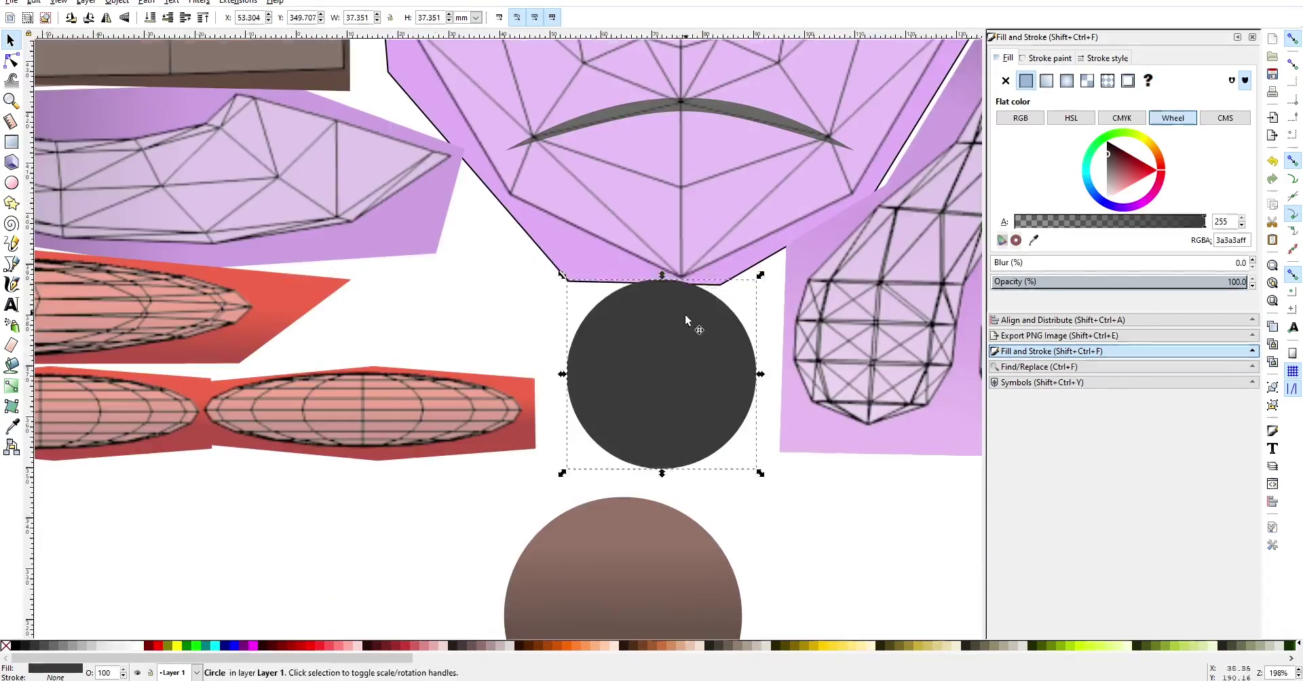
scroll(685, 321, "down", 4, "ctrl")
key("Escape")
scroll(515, 288, "up", 3, "ctrl")
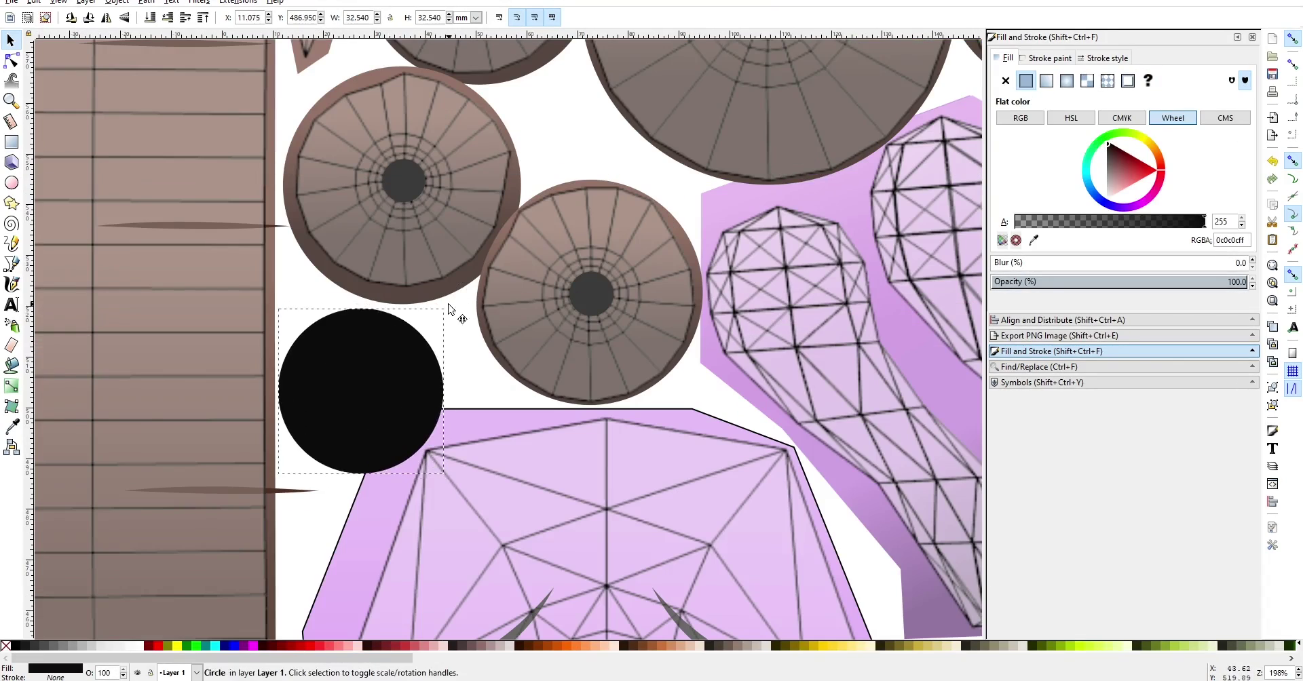
scroll(554, 270, "down", 5, "ctrl")
left_click(554, 270)
scroll(807, 205, "right", 5, "shift")
- Make the right peach circle an opaque linear gradient running from centre to lower edge
scroll(398, 186, "left", 2, "shift")
left_click_drag(282, 137, 500, 290)
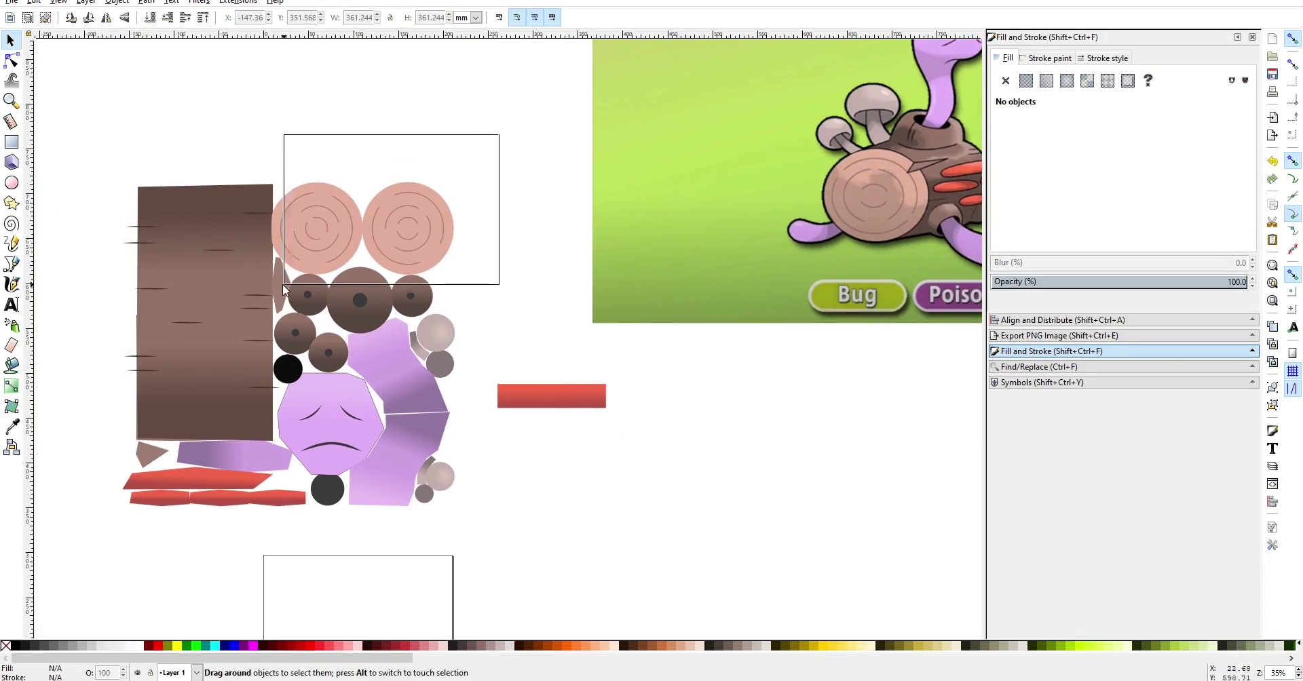
scroll(523, 150, "up", 2, "ctrl")
scroll(541, 148, "up", 2, "ctrl")
left_click(541, 148)
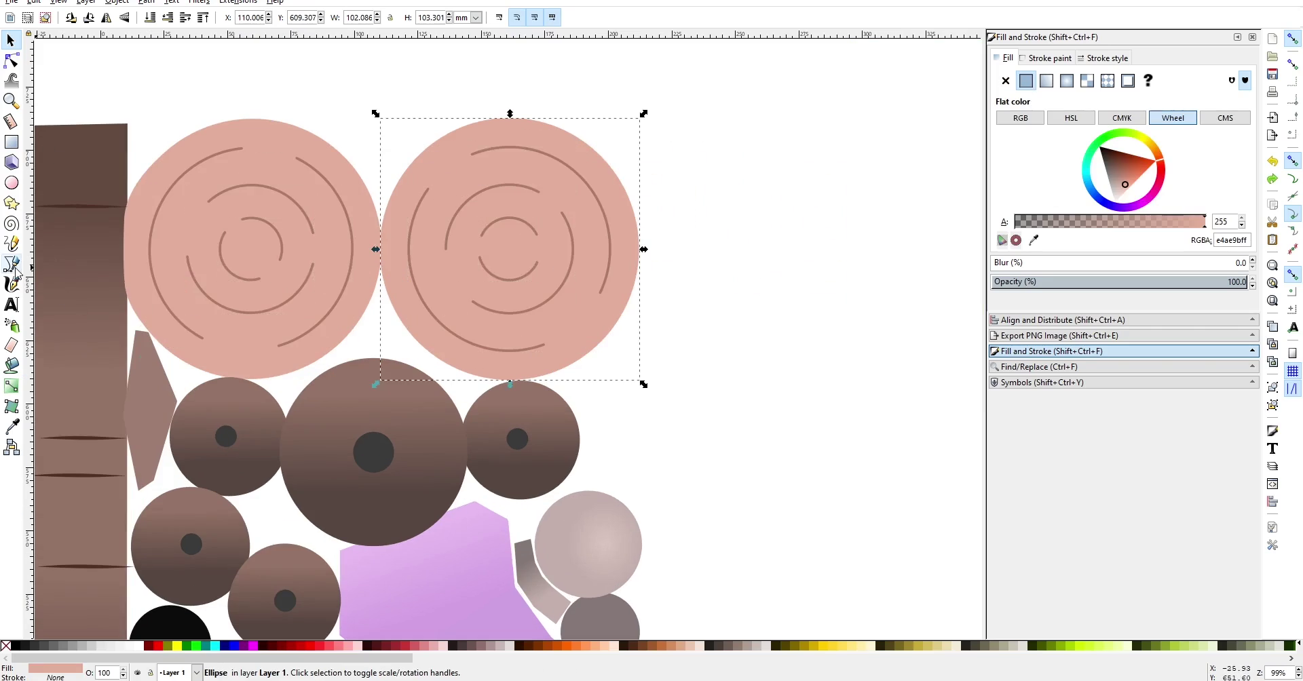
scroll(494, 137, "down", 3, "ctrl")
key("n")
key("ctrl+z")
scroll(149, 282, "up", 1, "ctrl")
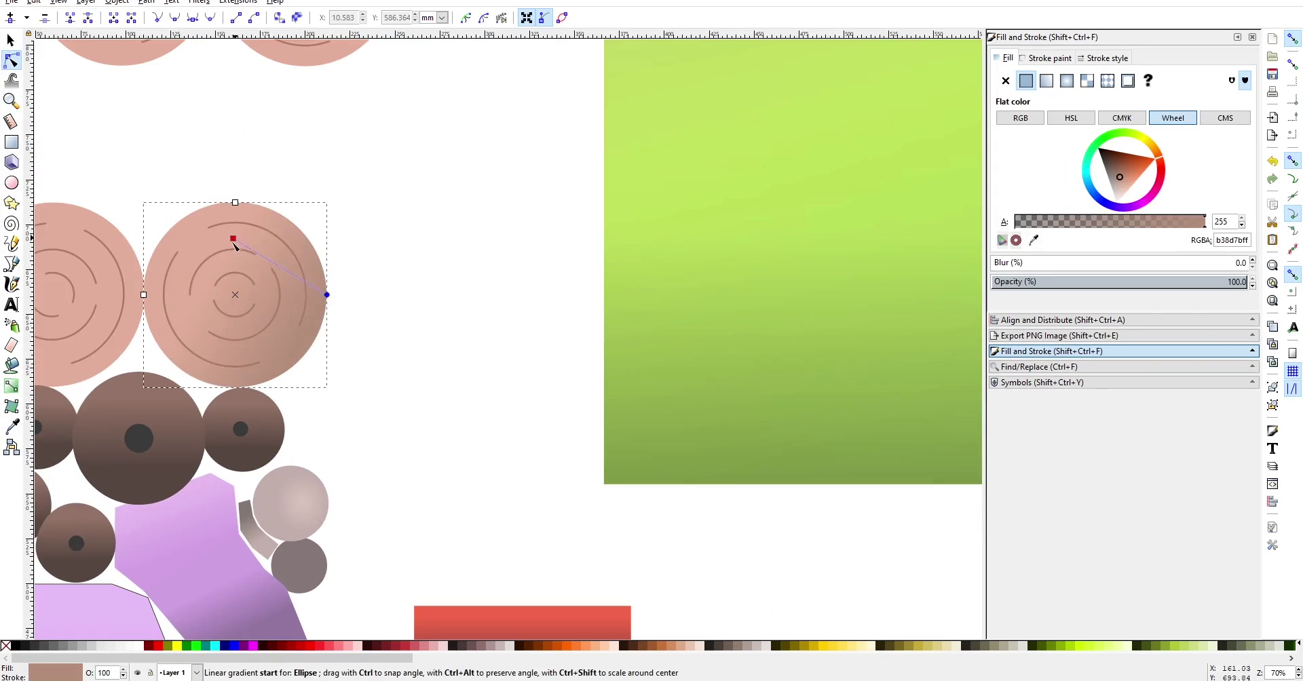
scroll(235, 278, "up", 1, "ctrl")
left_click_drag(314, 260, 227, 188)
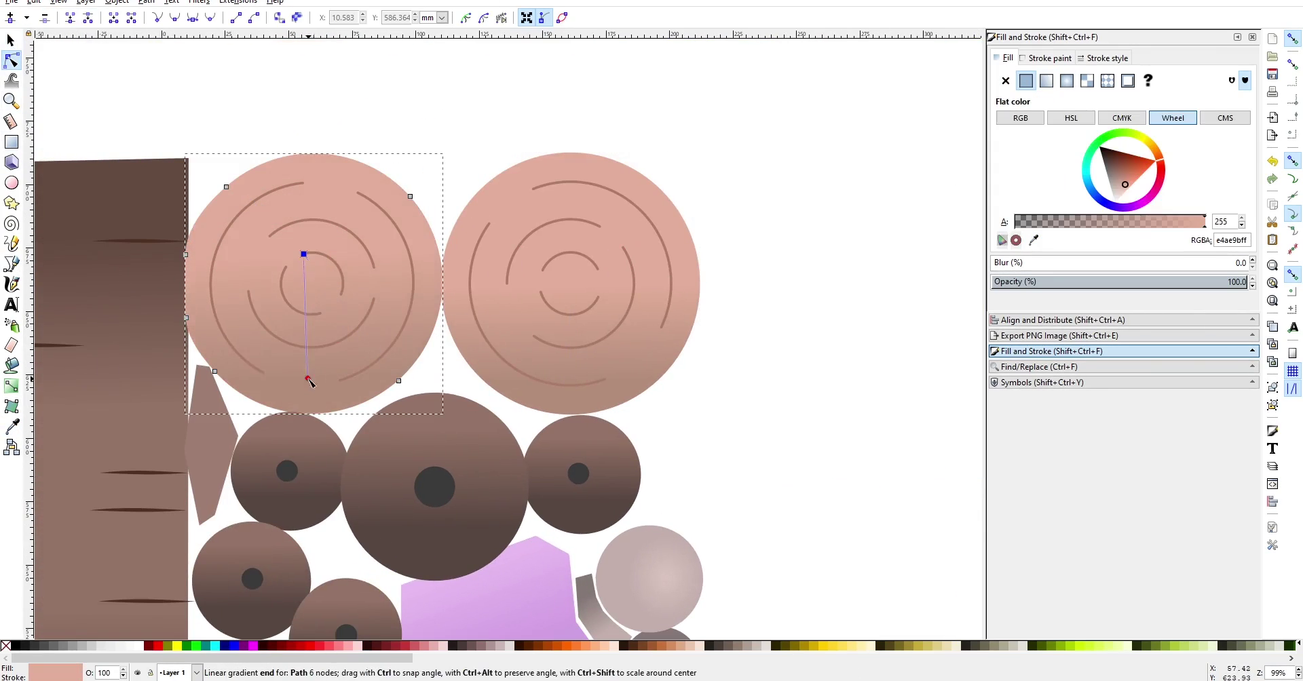
- Open the PNG export and pick the shuckle folder as the save location
scroll(560, 367, "down", 2, "ctrl")
scroll(560, 367, "down", 1, "ctrl")
key("s")
left_click(410, 376)
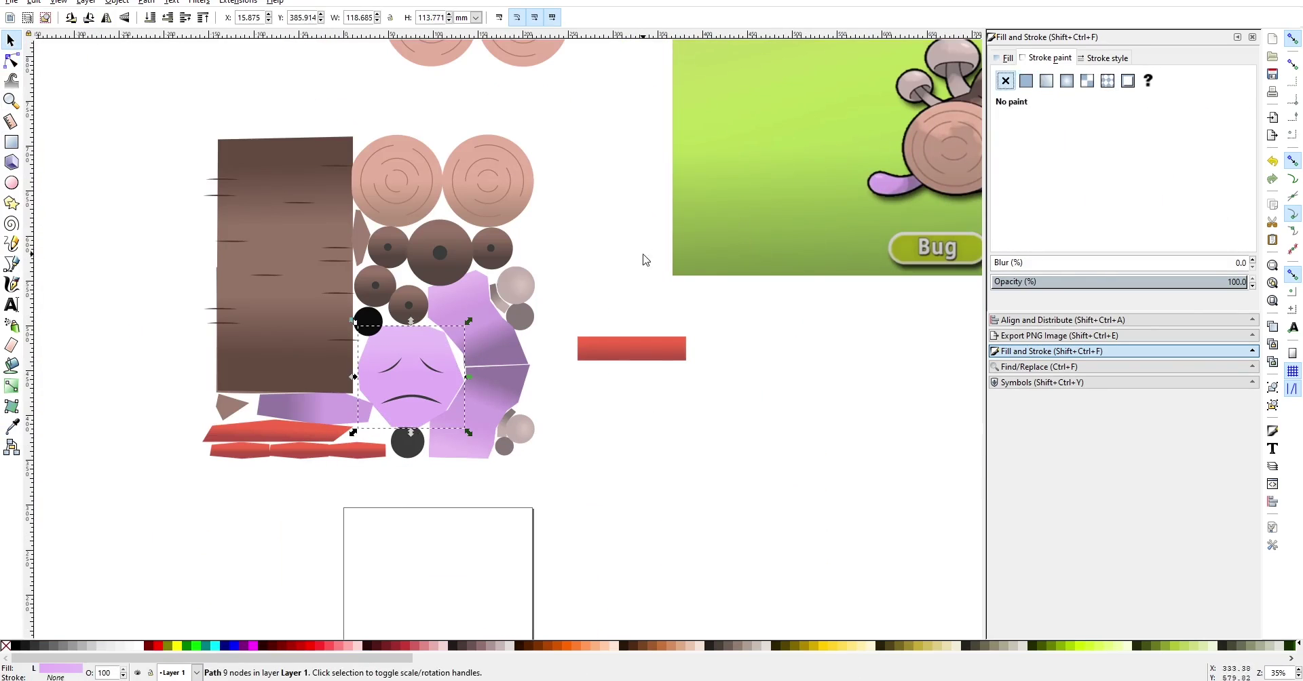
left_click(1057, 333)
left_click(1220, 230)
type("Shuckle")
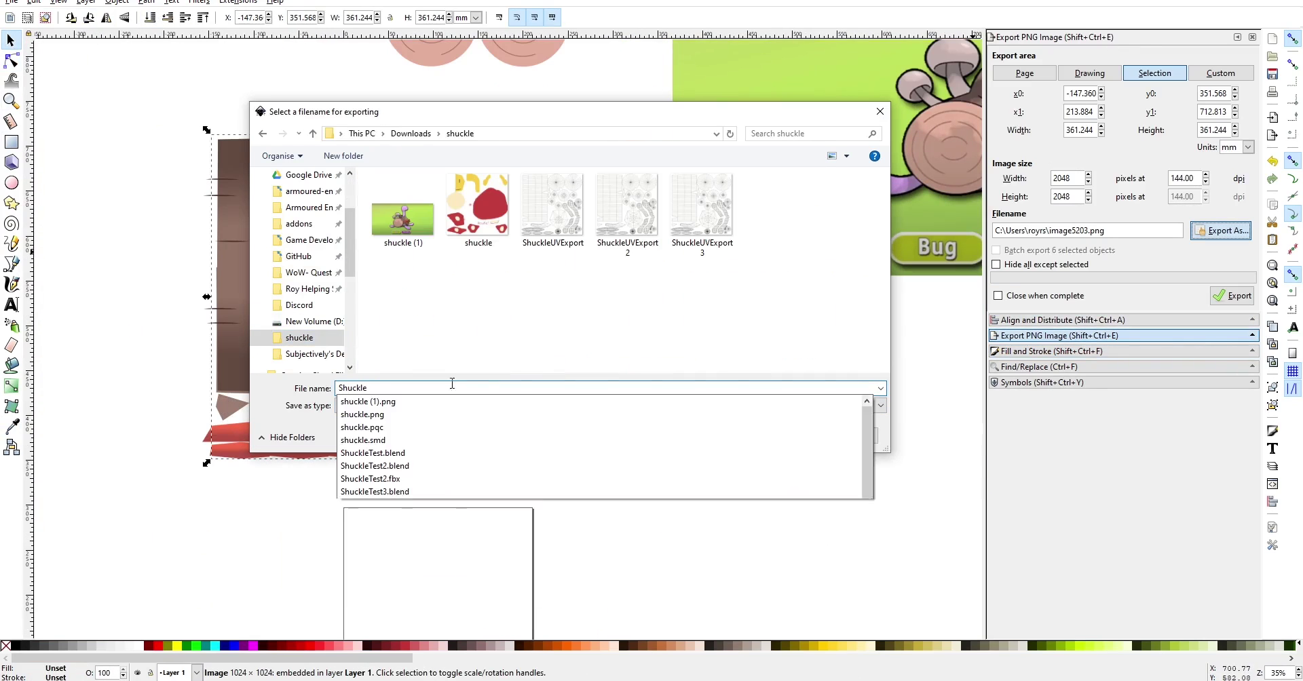
- Confirm the export file name and switch to the Dropper to sample canvas colours
key("Return")
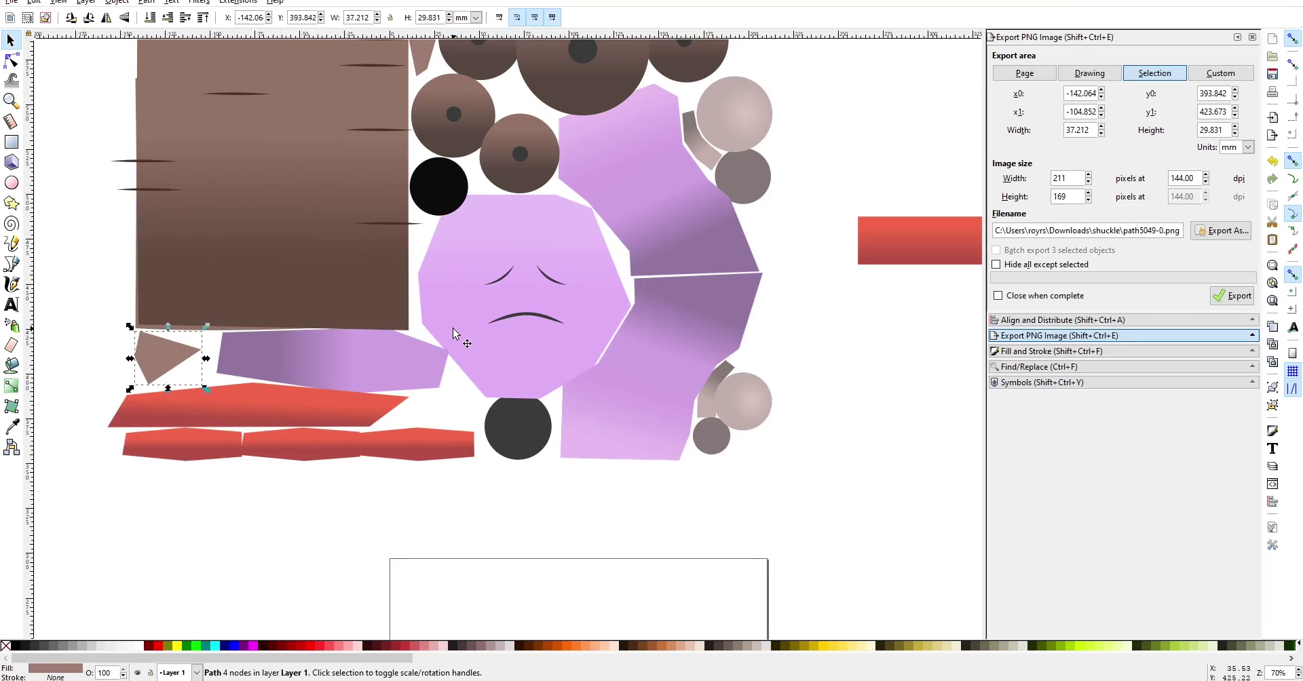
key("d")
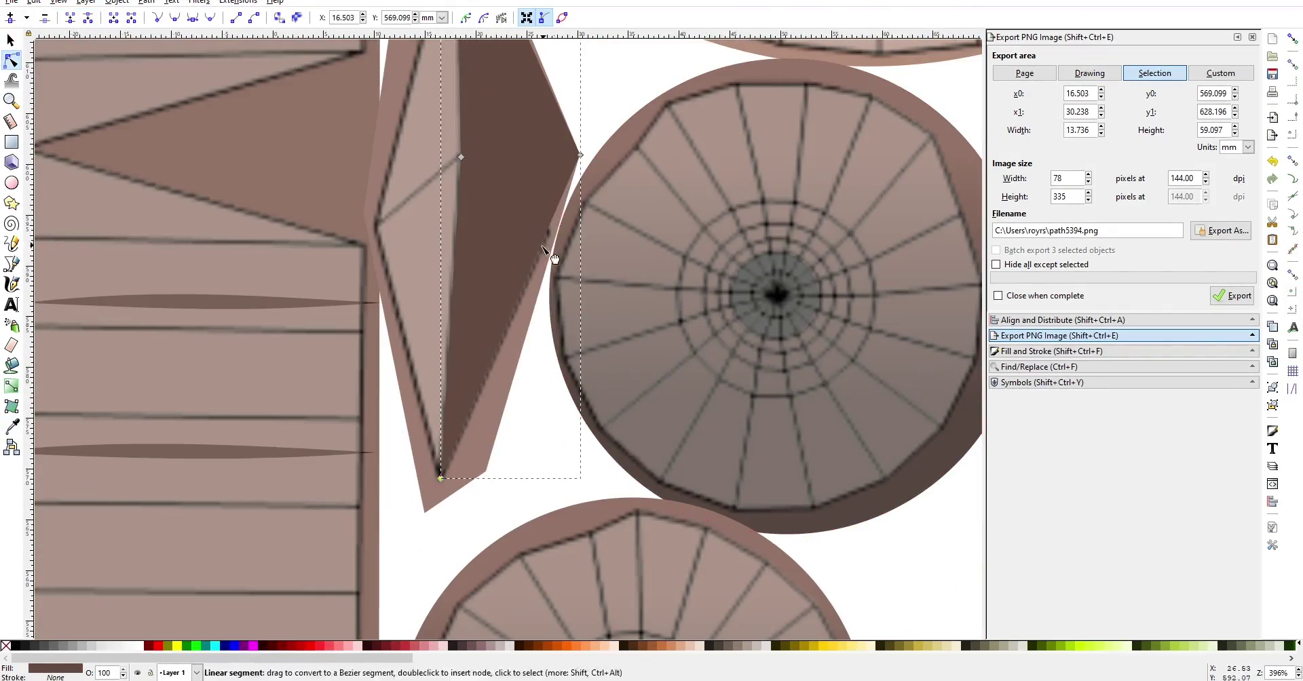
- Reshape the nodes of the mouth curve on the purple face and select the small highlight
scroll(553, 258, "down", 3, "ctrl")
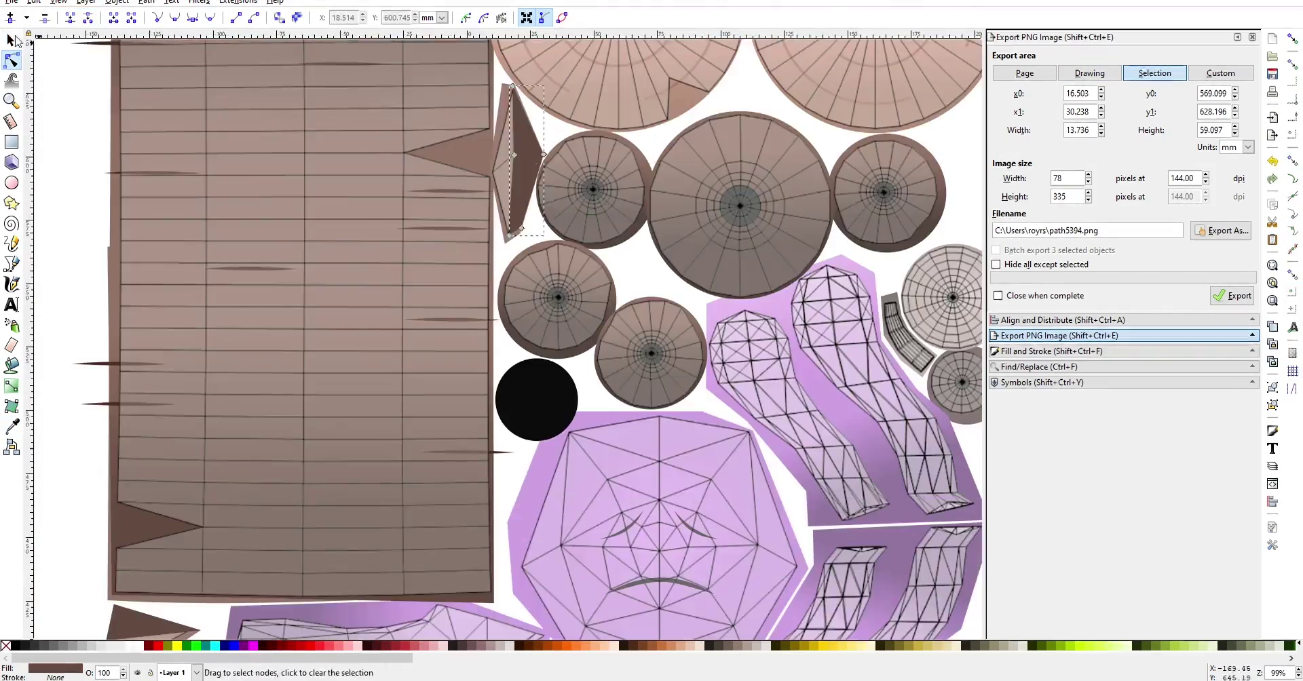
scroll(553, 259, "down", 2, "ctrl")
left_click(1232, 295)
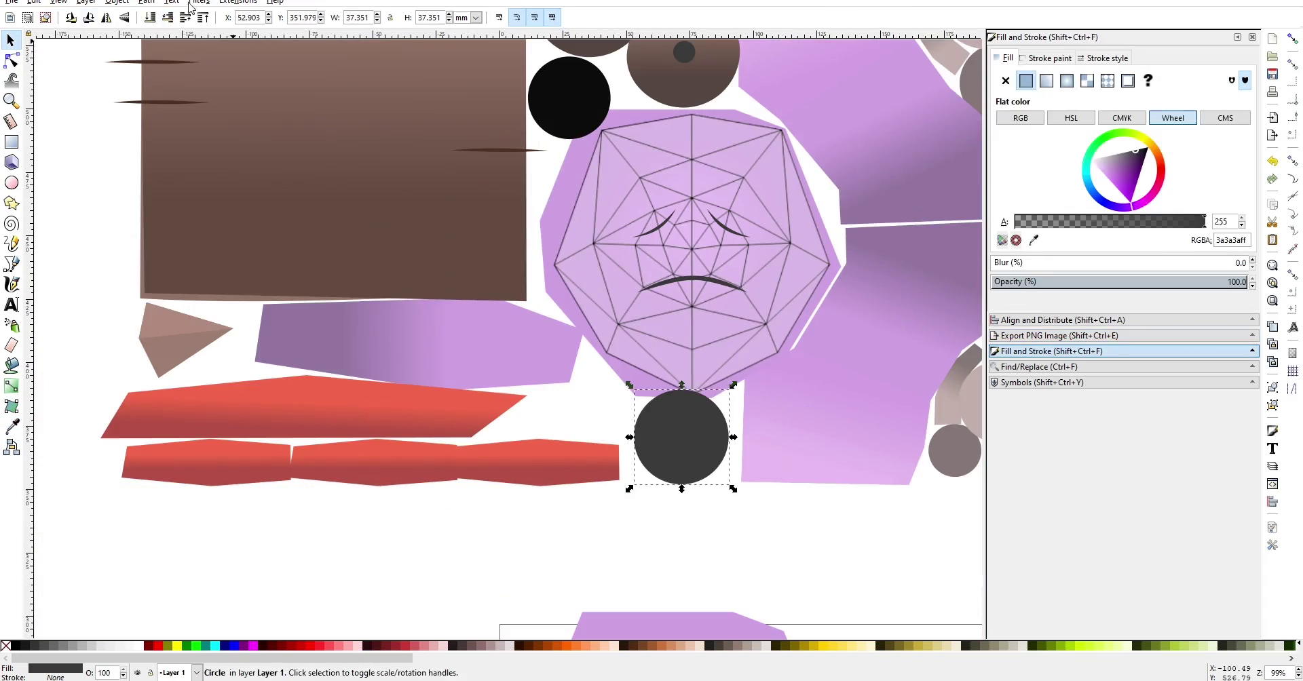
left_click(693, 280)
scroll(692, 280, "up", 3, "ctrl")
double_click(640, 371)
scroll(669, 314, "up", 2, "ctrl")
scroll(669, 314, "up", 1, "ctrl")
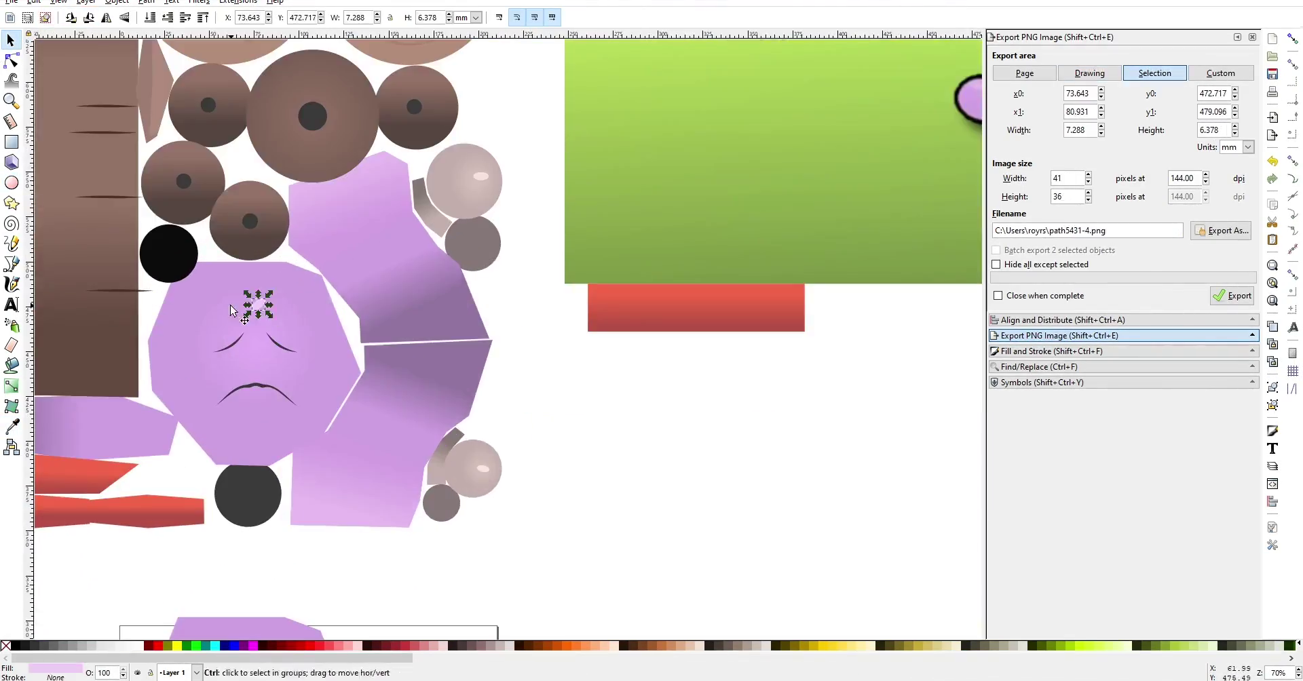
scroll(434, 374, "up", 2, "ctrl")
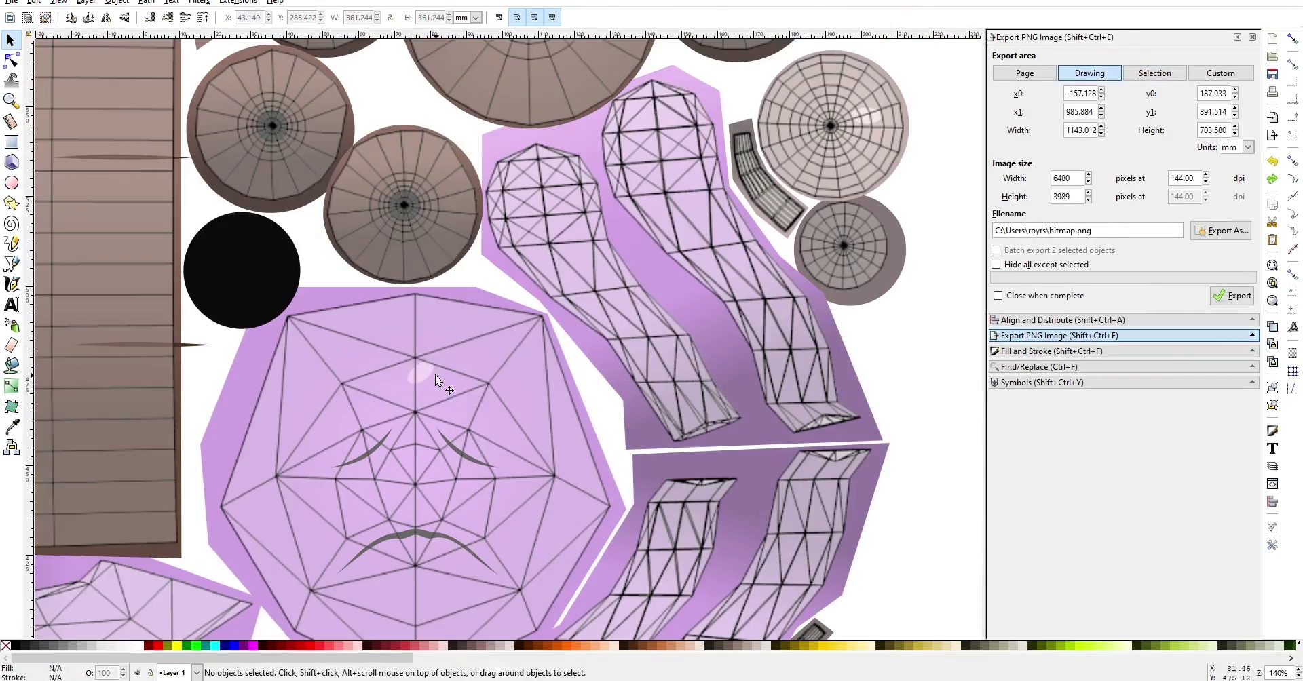
left_click(575, 251)
scroll(587, 268, "up", 2, "ctrl")
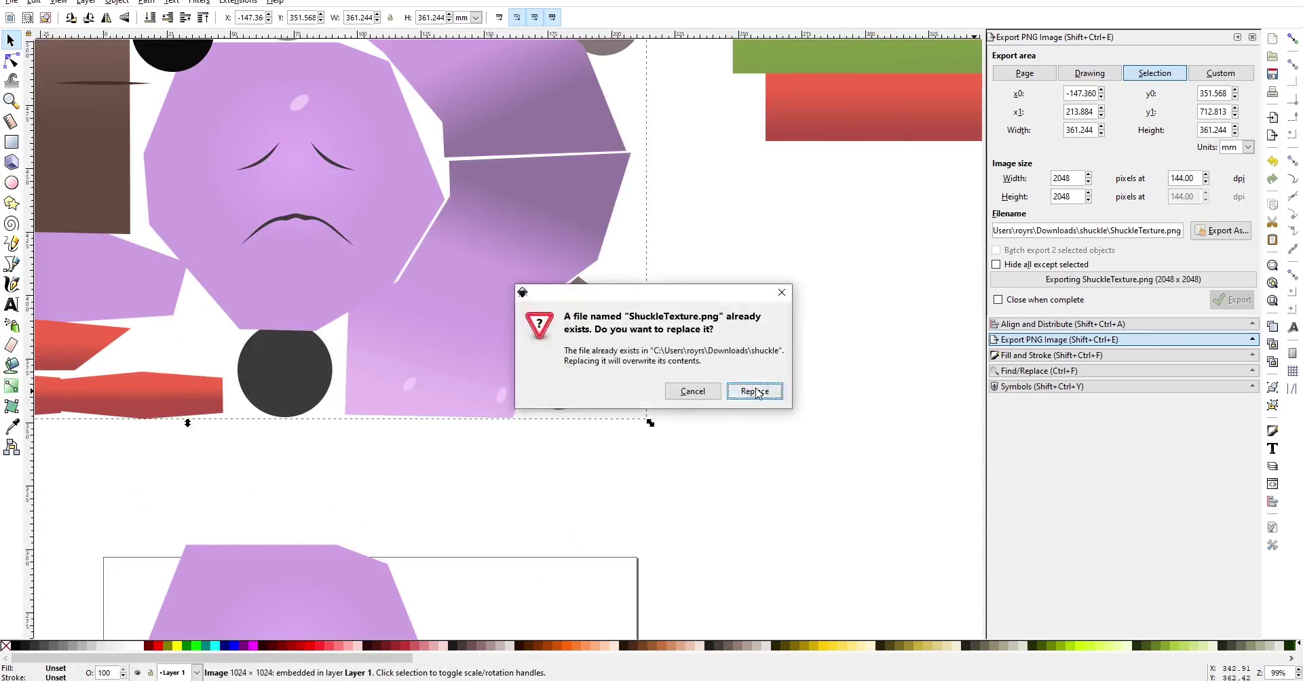
- Choose Replace so the 2048×2048 export overwrites ShuckleTexture.png
left_click(754, 391)
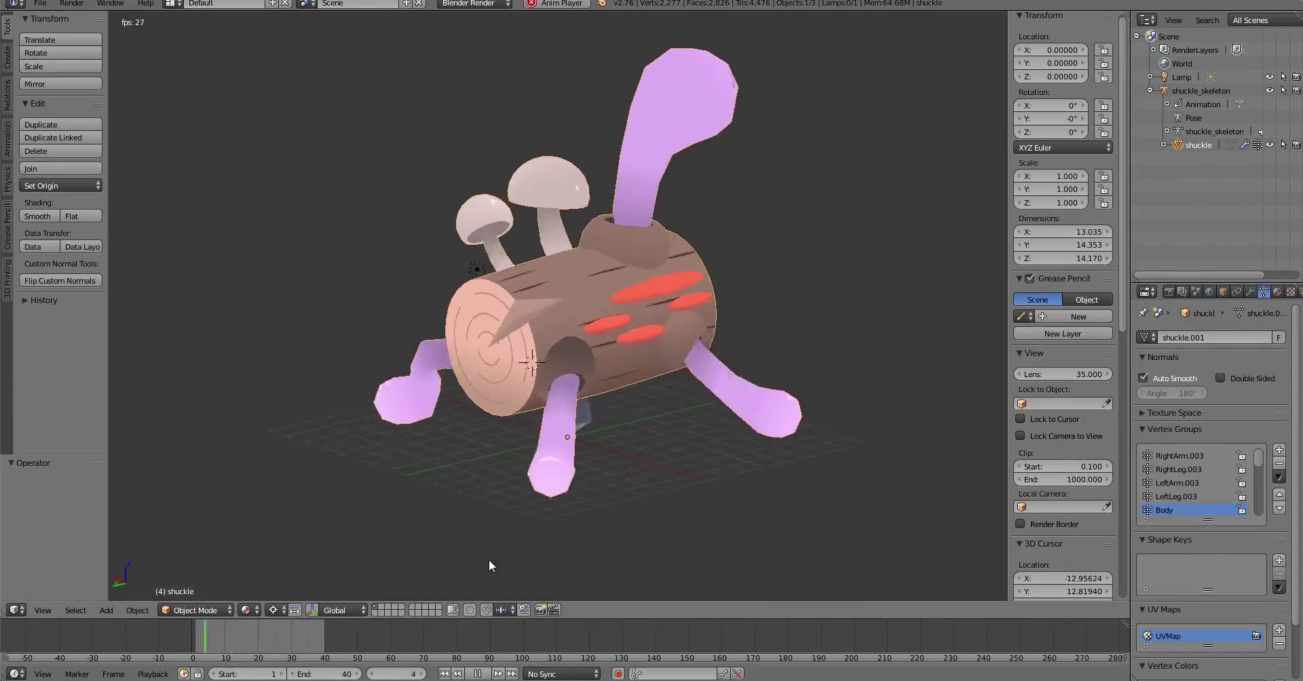
- Operate Blender's lower-right panel to begin presenting the textured Shuckle model
left_click(1221, 594)
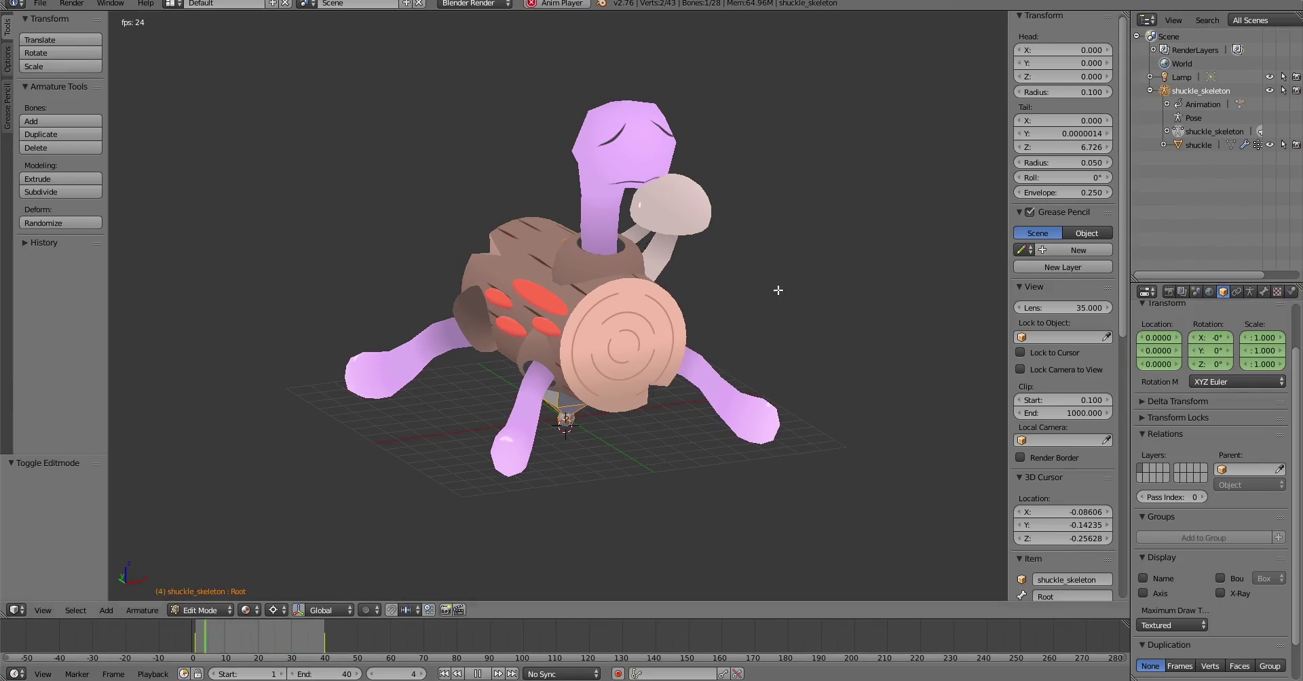